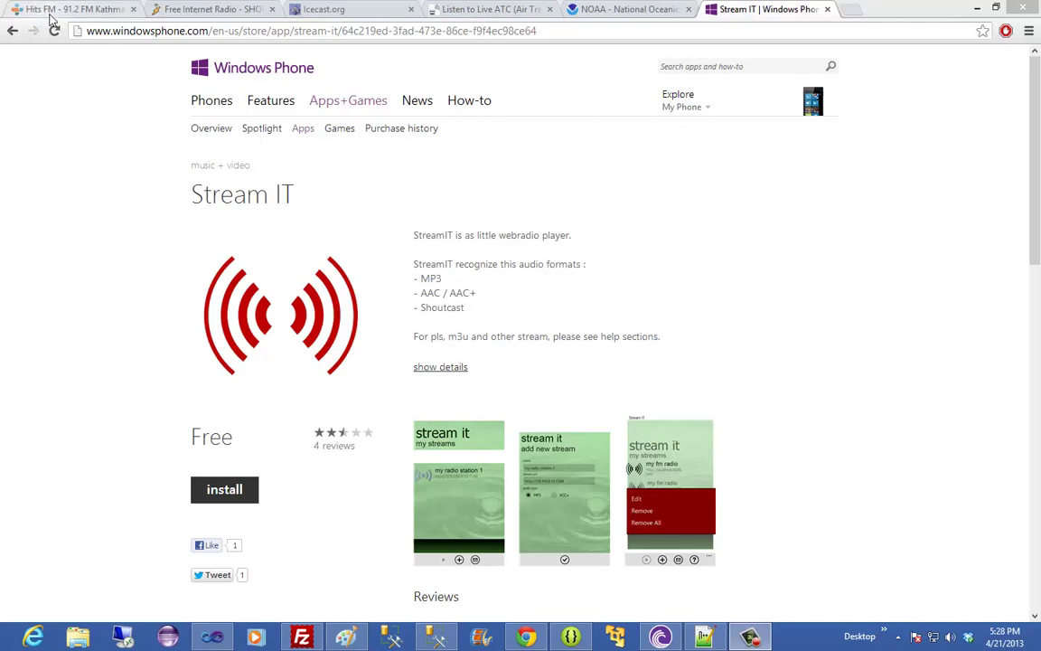
click(99, 11)
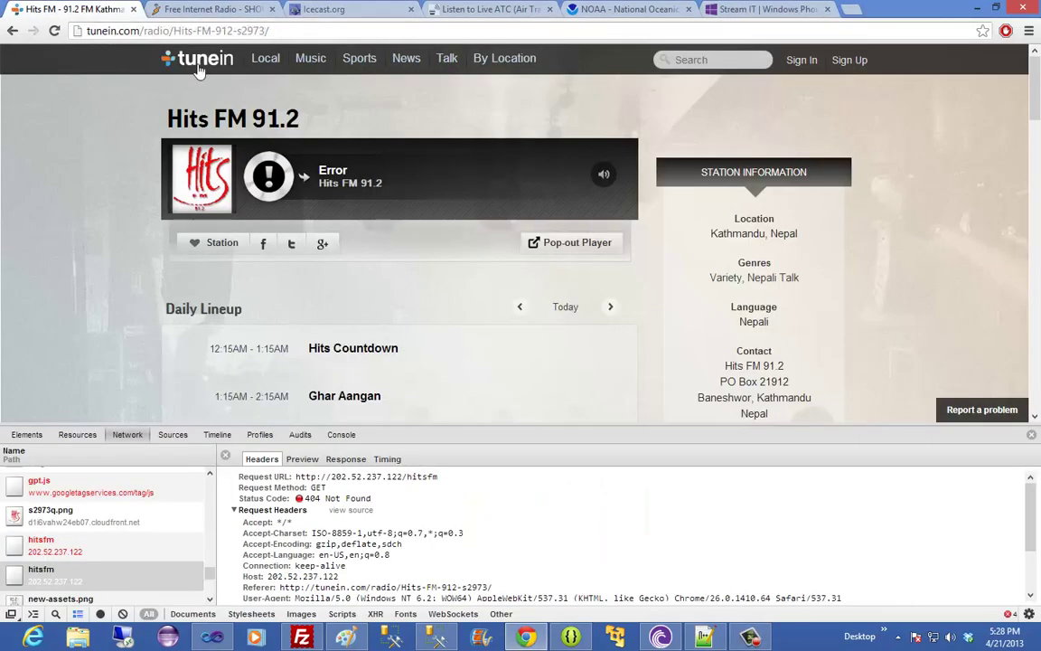
click(200, 11)
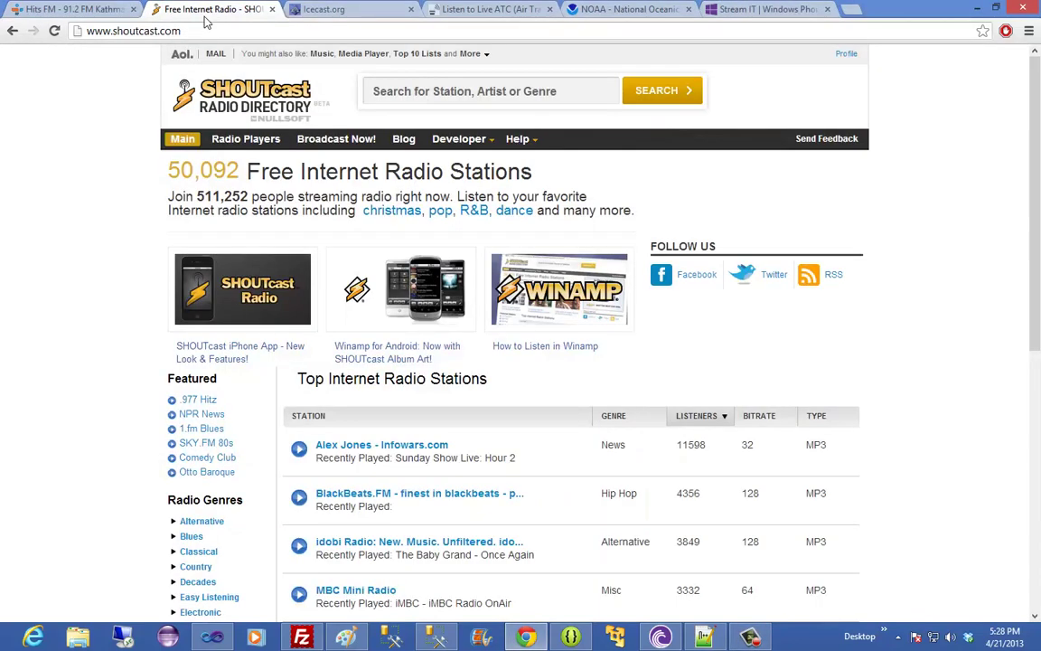
click(325, 11)
click(430, 11)
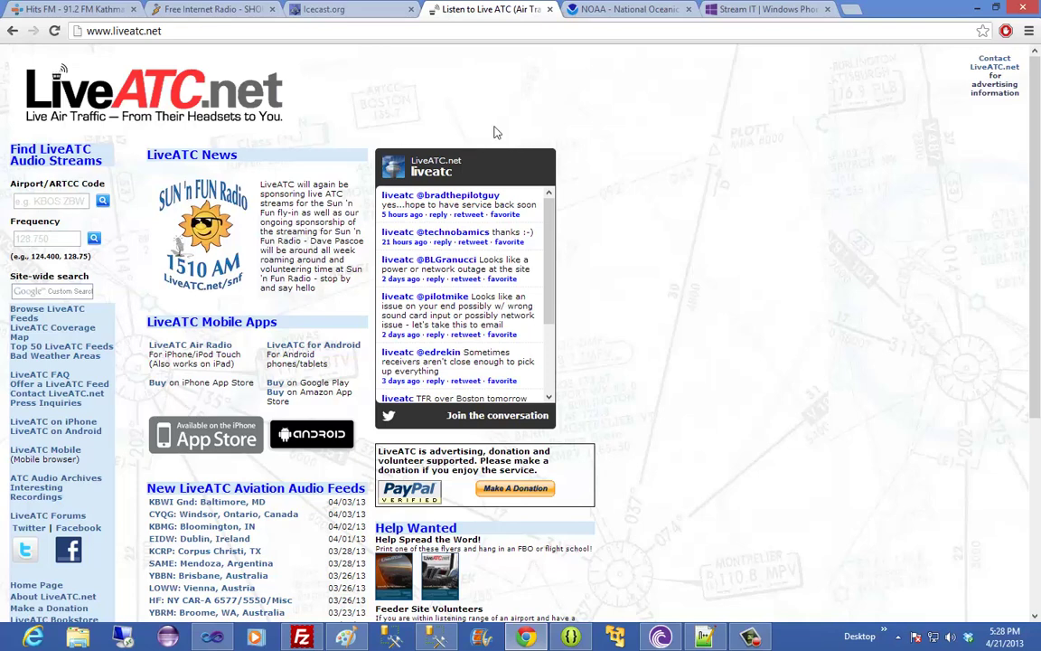
click(611, 12)
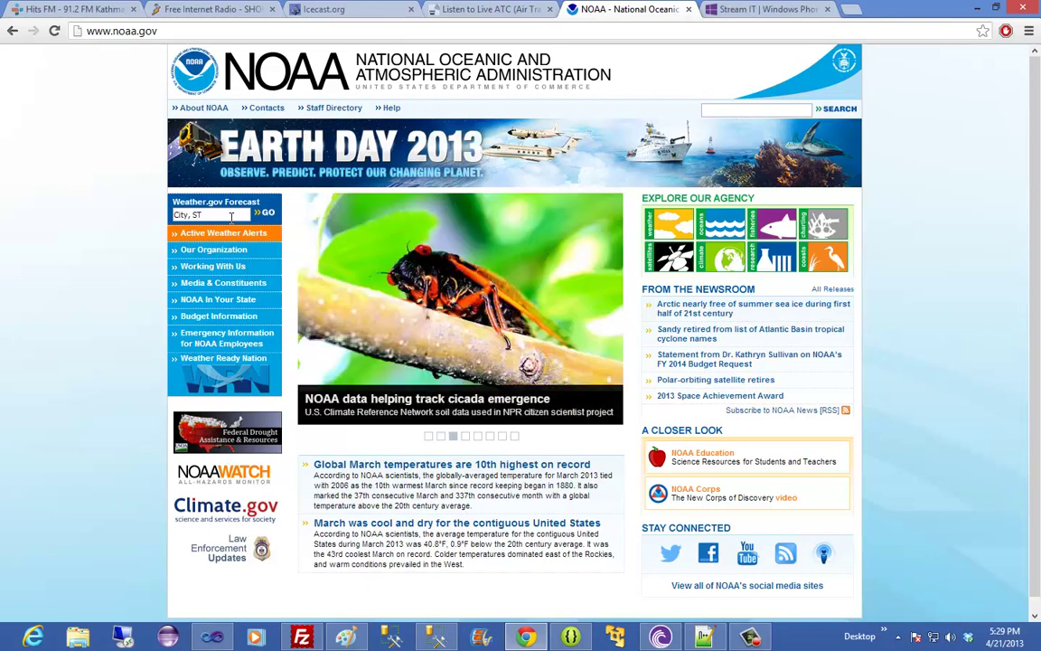
click(696, 11)
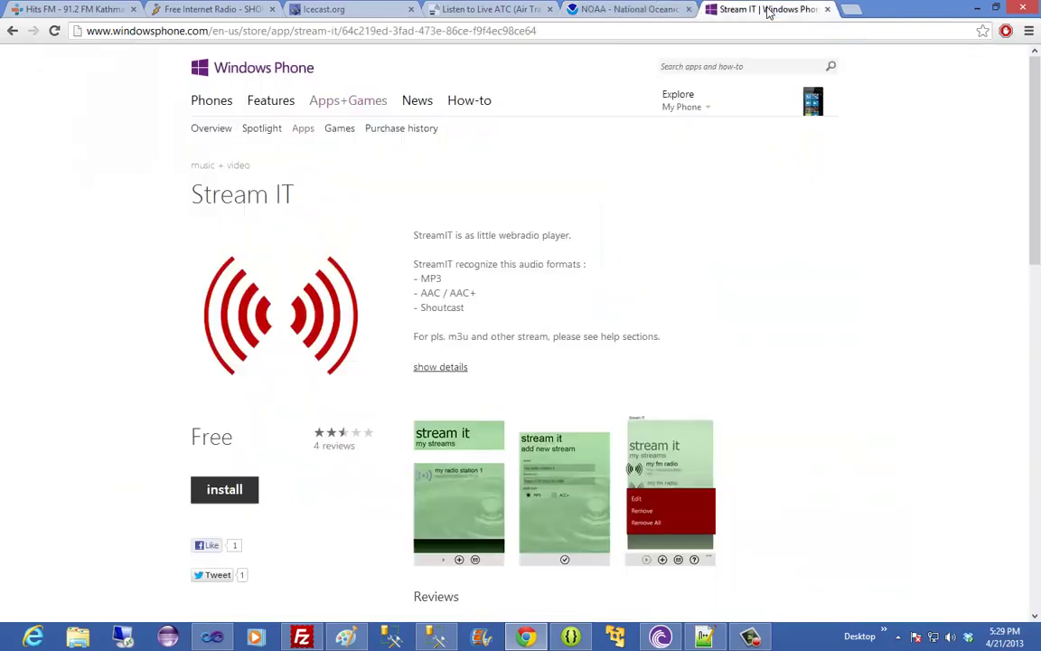
Return to the Hits FM TuneIn tab and clear the Network log
click(81, 11)
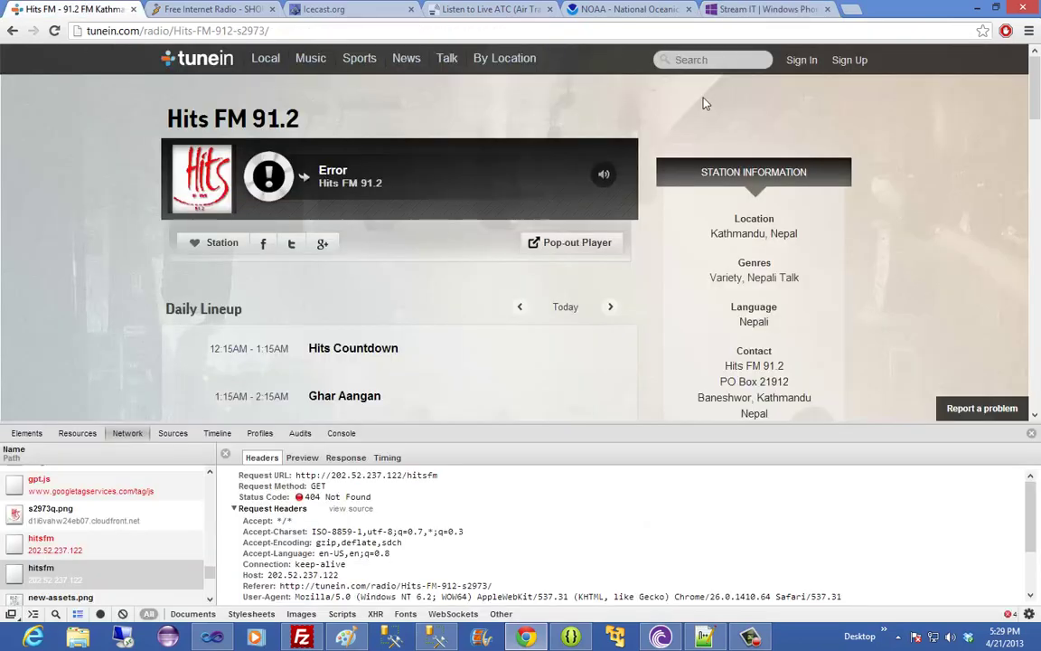
click(714, 61)
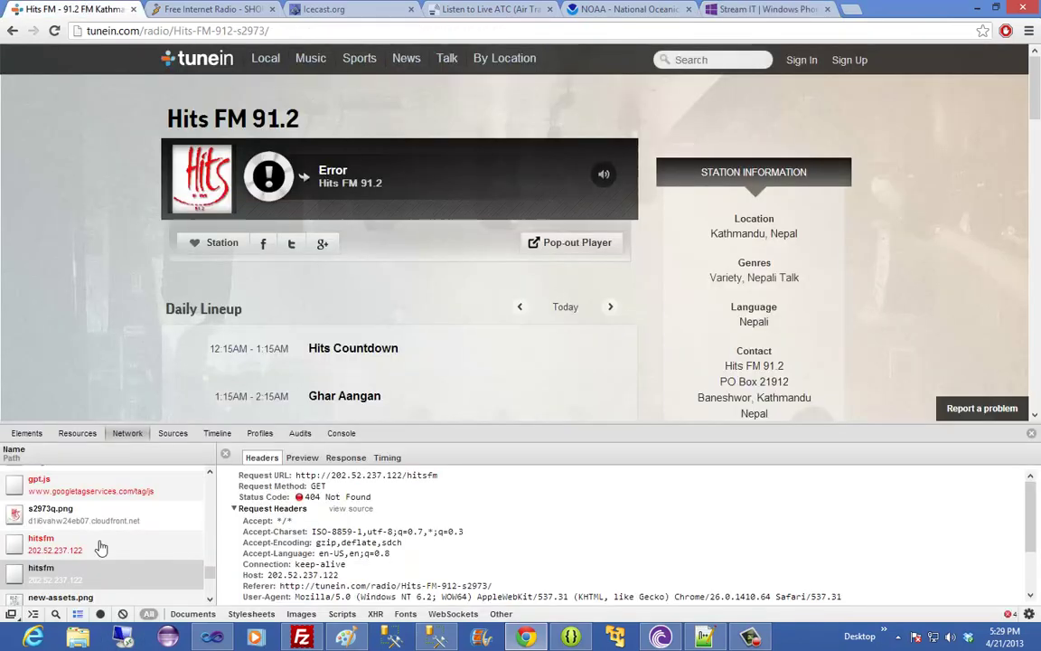
click(123, 615)
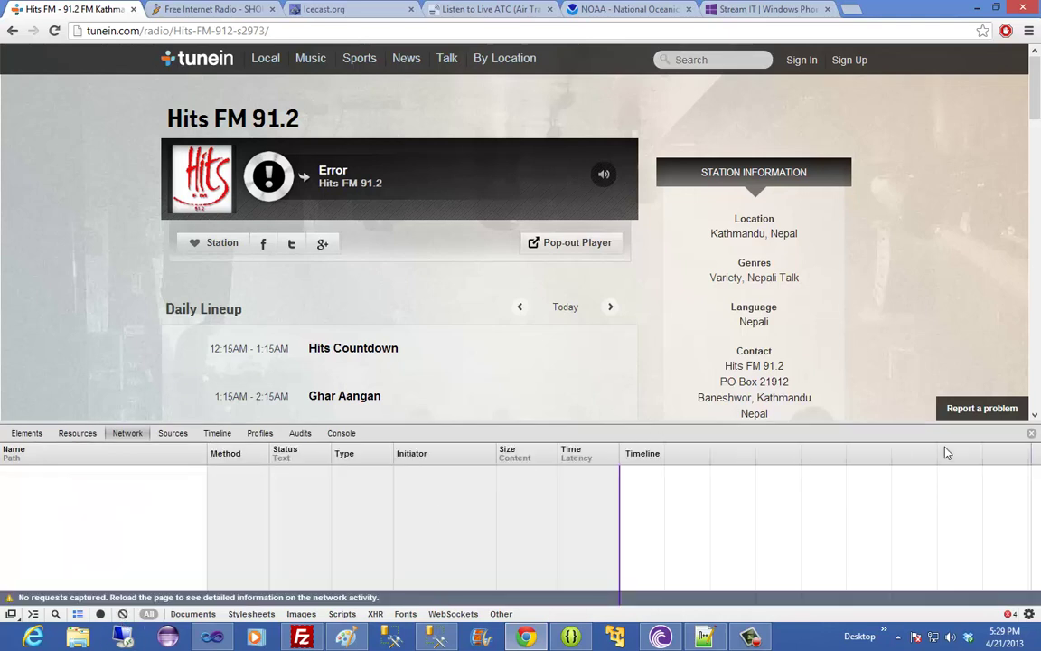
Close Developer tools and reopen them from the Chrome menu's Tools submenu
key(F12)
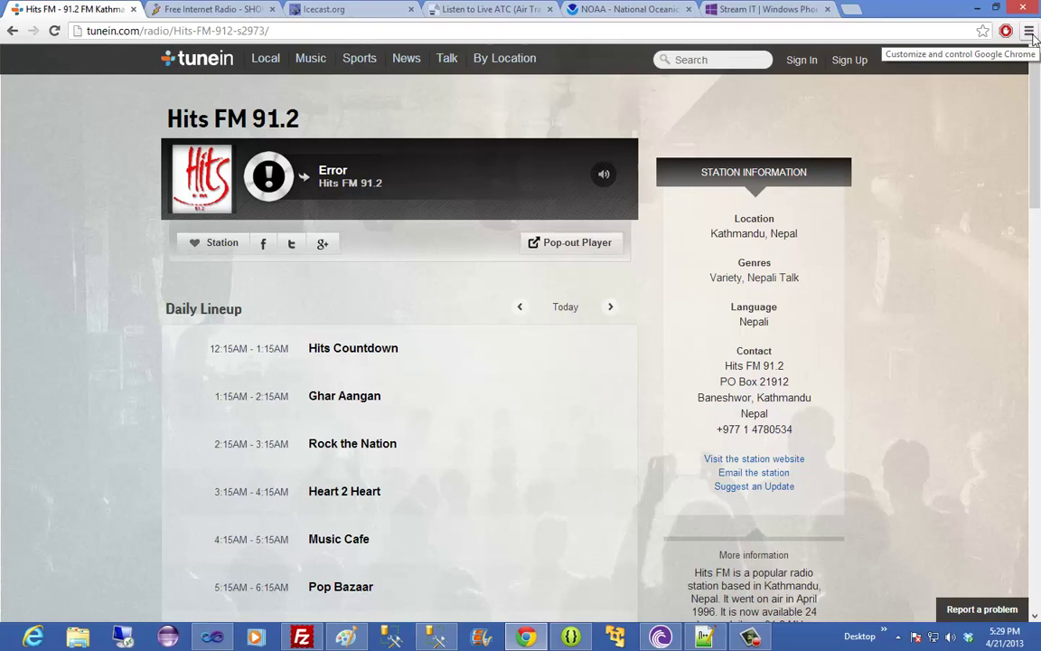
click(1029, 31)
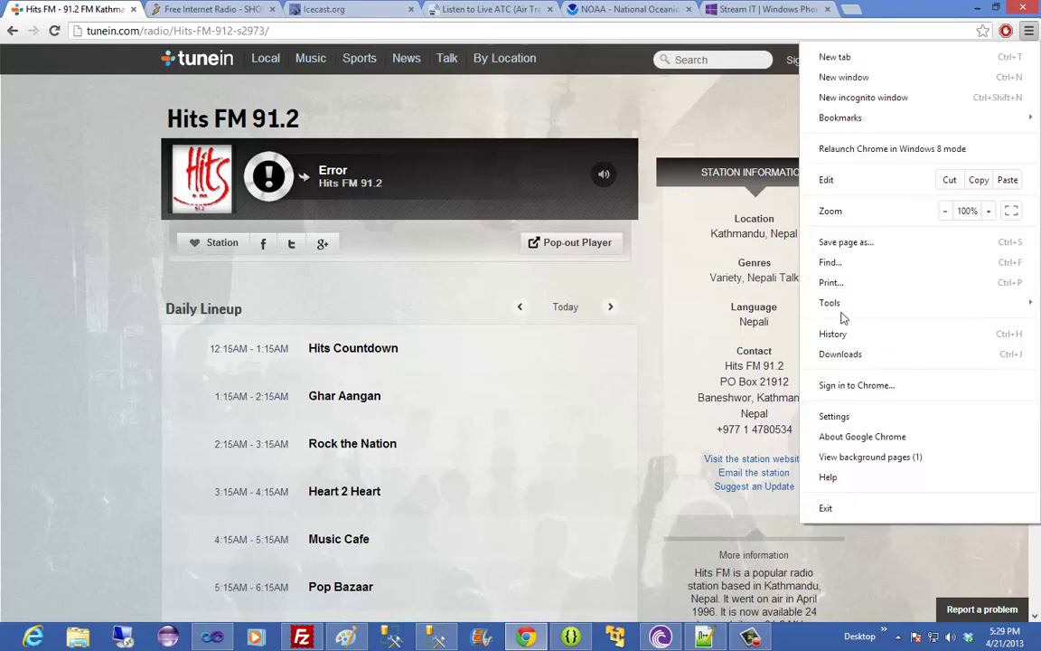
mouse_move(830, 303)
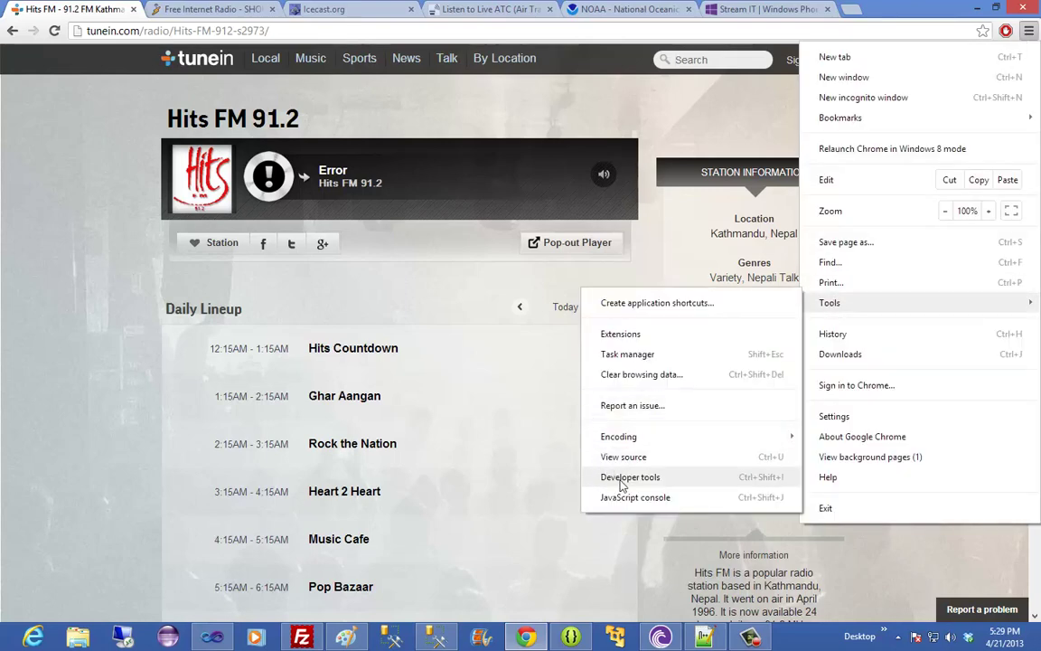
click(568, 477)
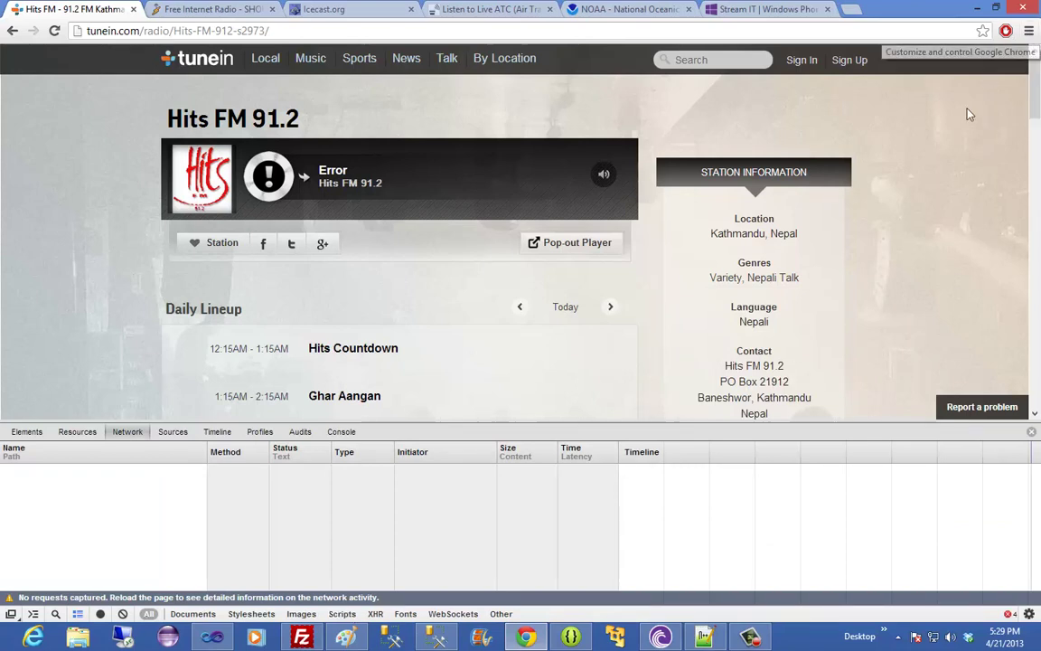
click(1028, 31)
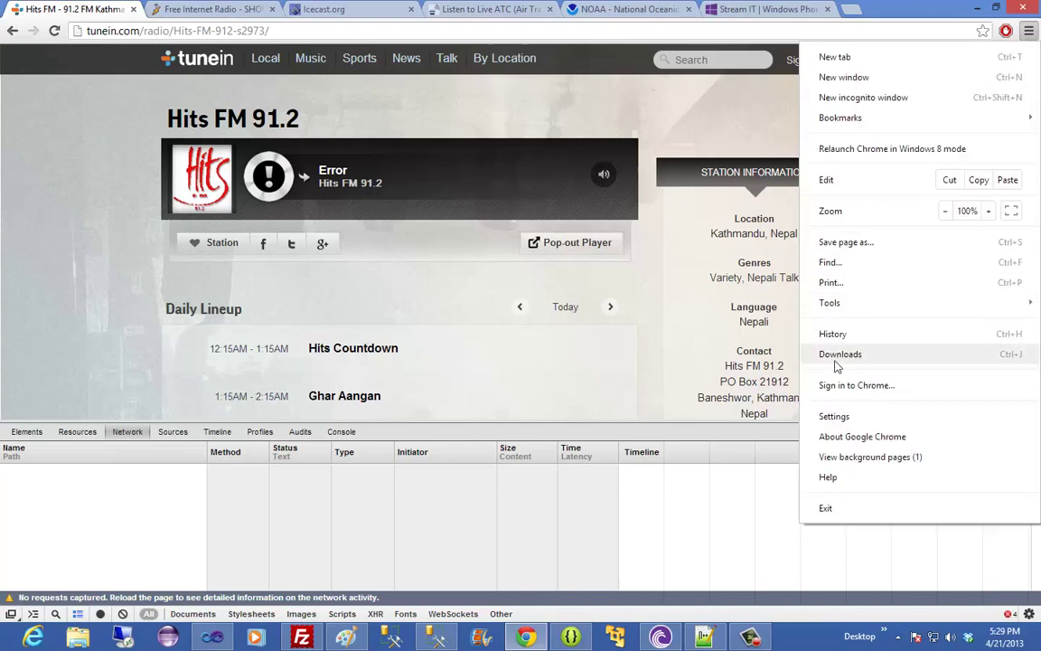
mouse_move(829, 303)
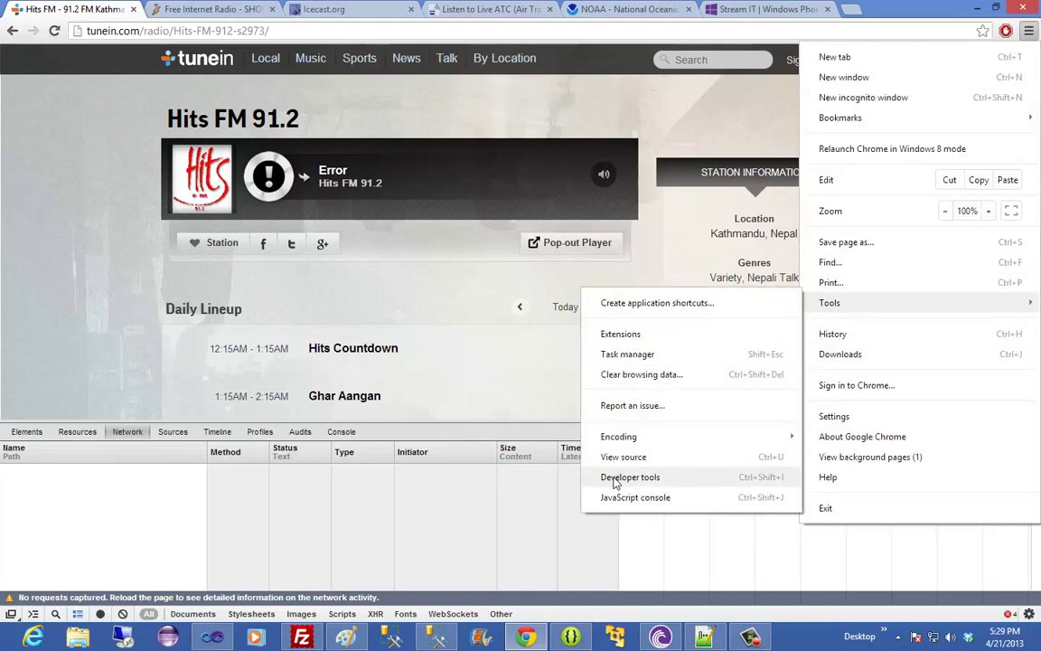
click(615, 482)
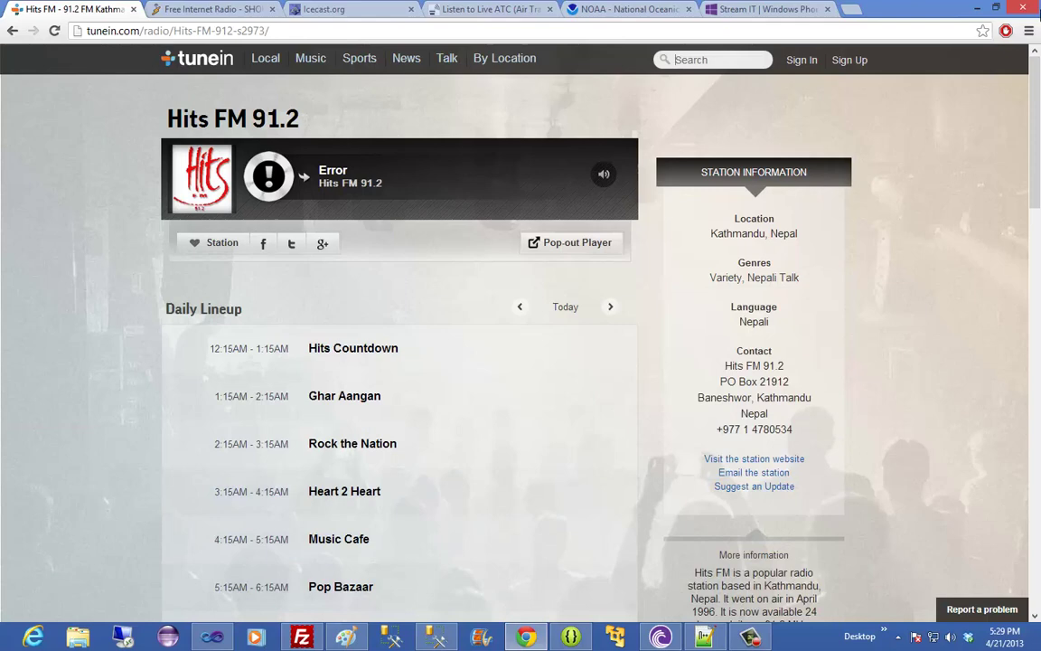
click(1028, 31)
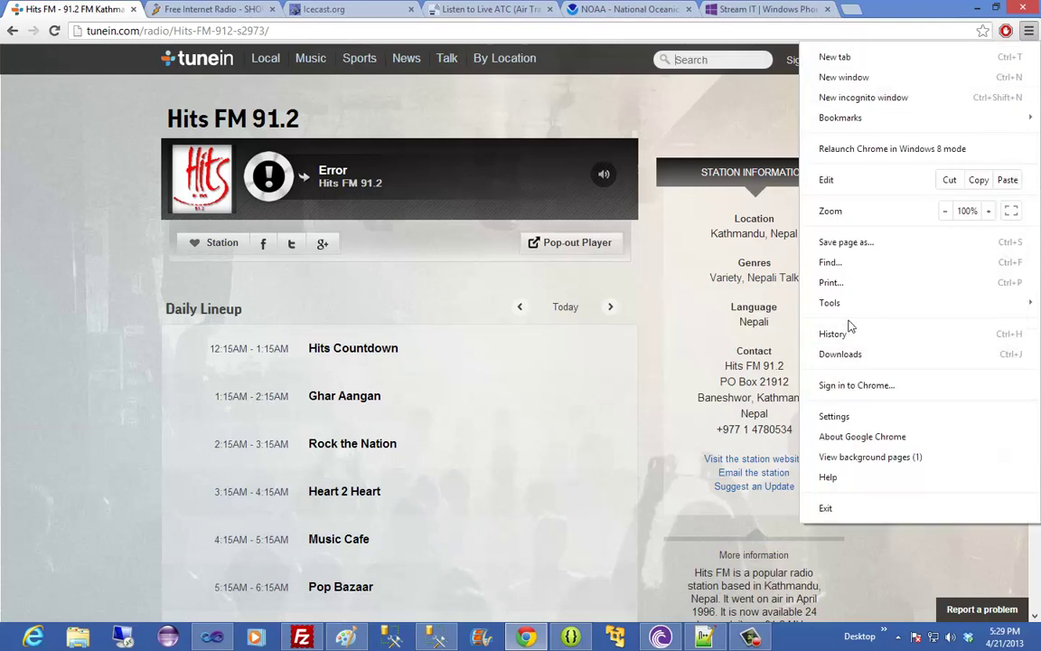
mouse_move(829, 303)
click(624, 477)
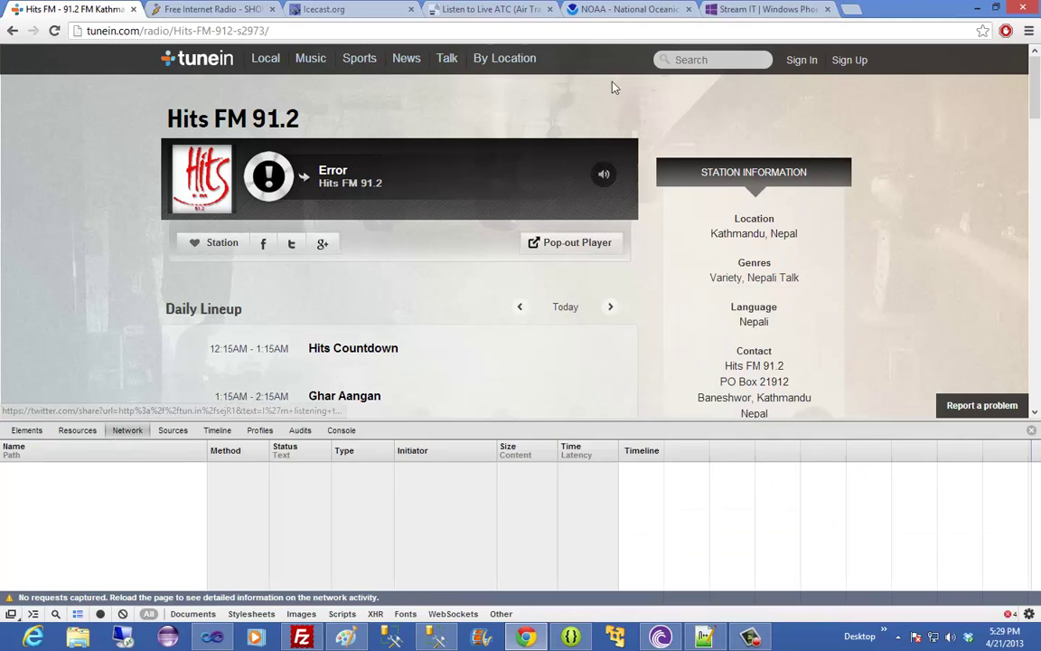
Search TuneIn for 'Kantipur fm', open Radio Kantipur 96.1, and pause its playback
click(736, 60)
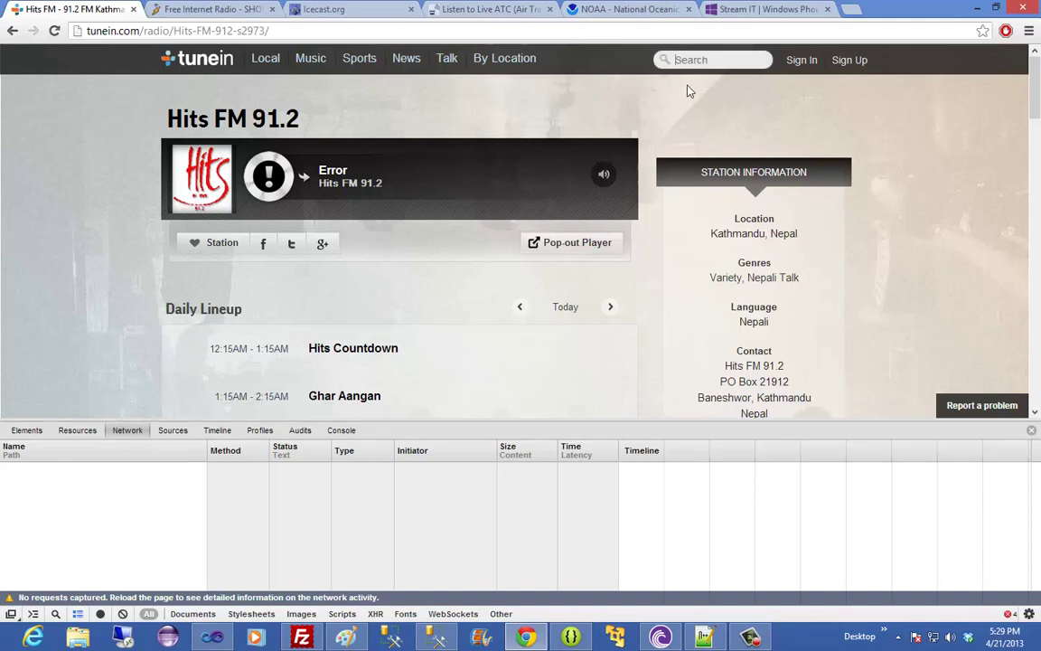
text(Ka)
text(ntipur)
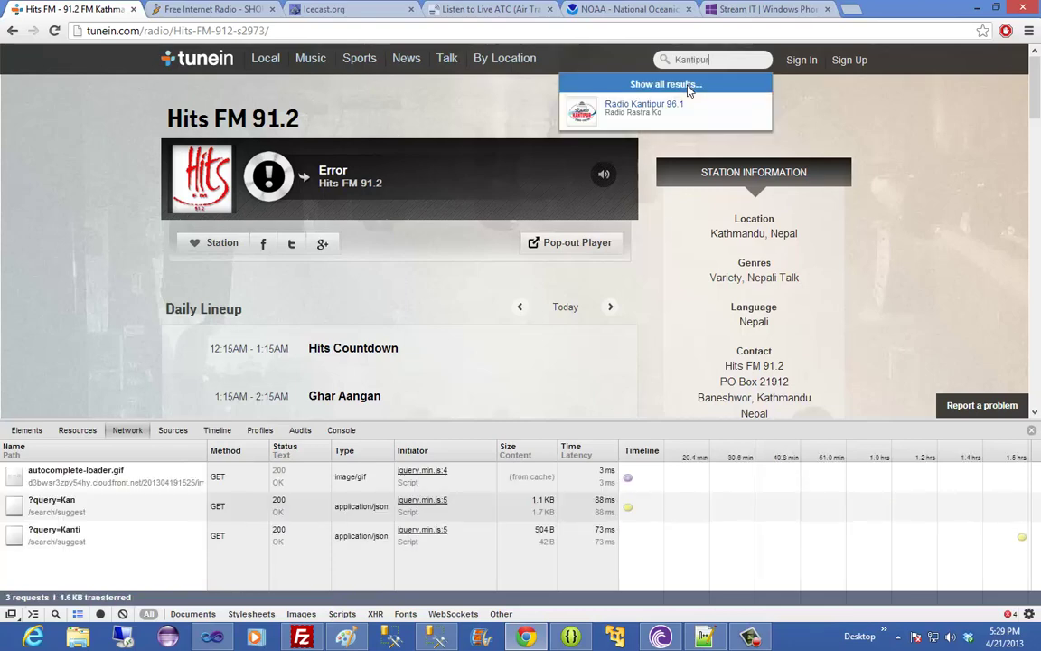
text( fm)
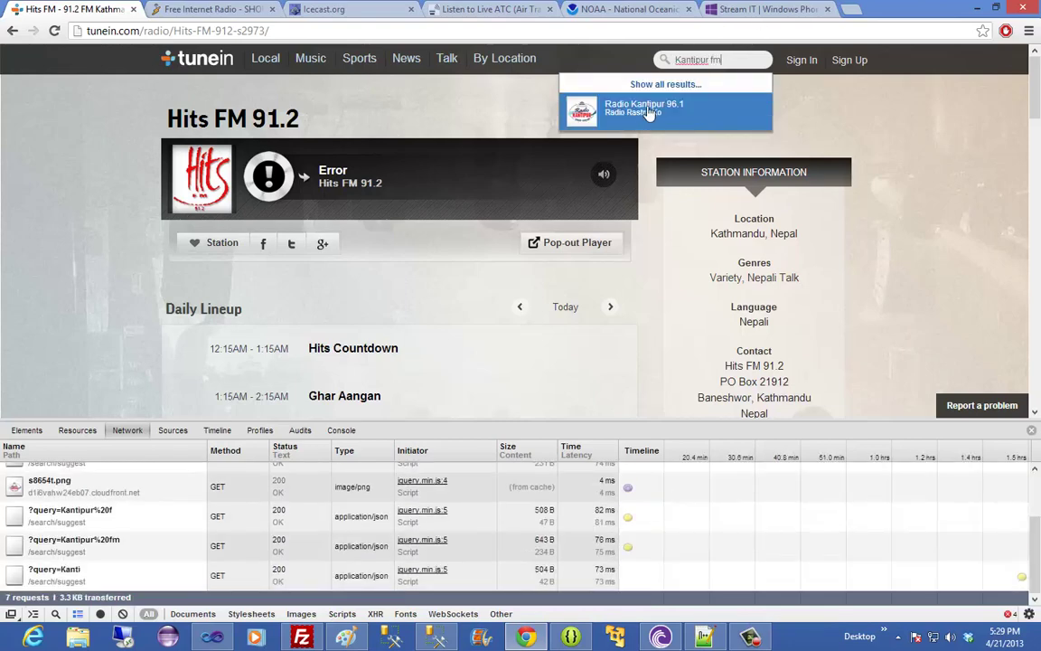
click(647, 109)
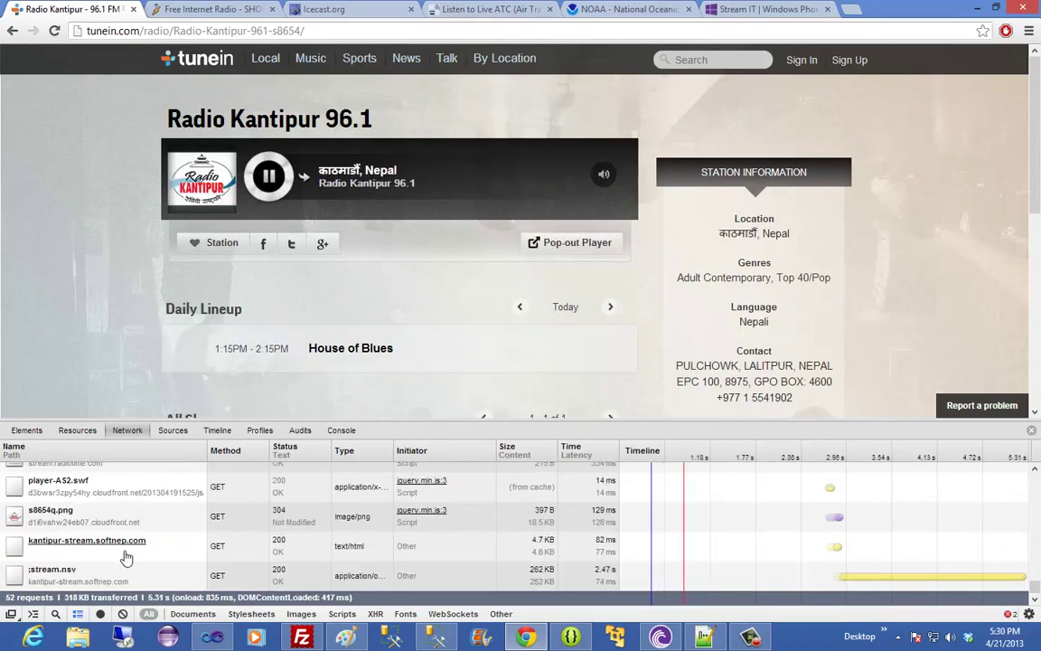
click(264, 177)
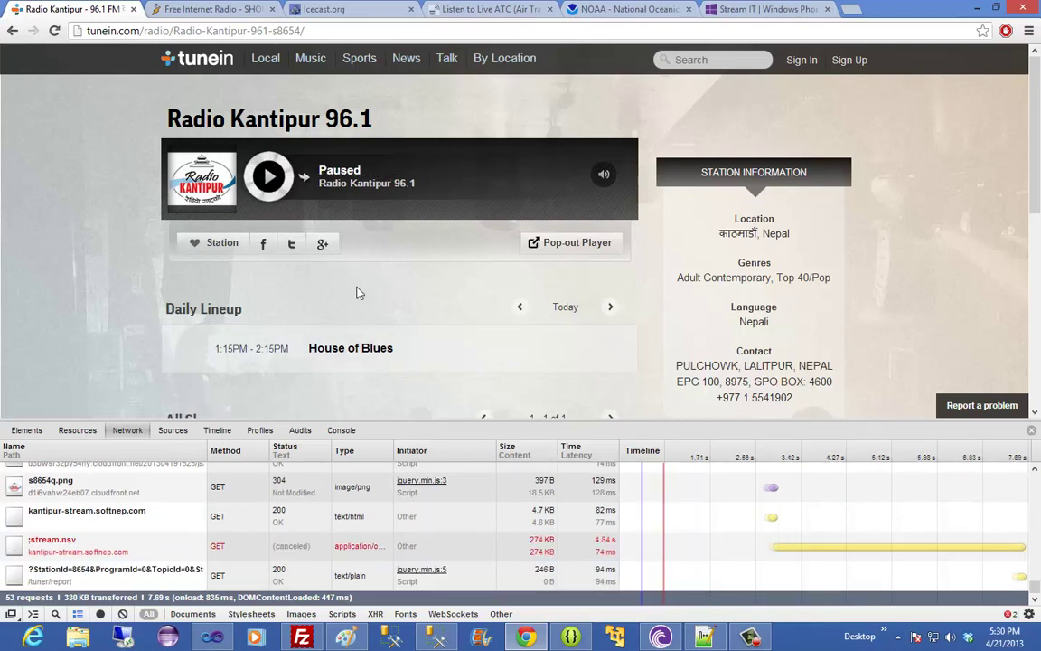
mouse_move(53, 540)
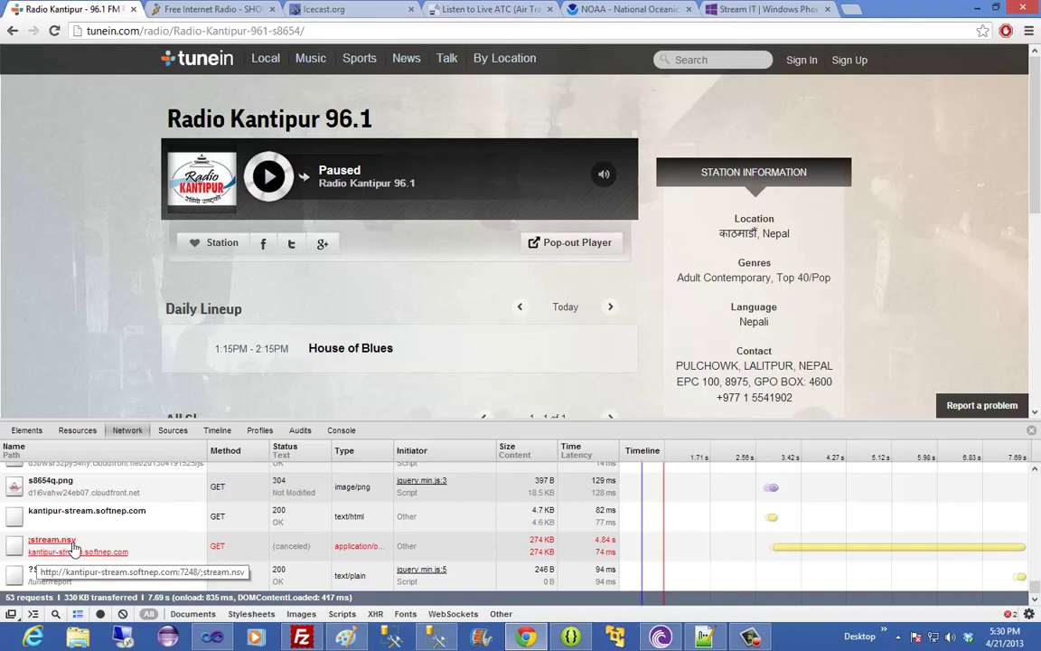
Show the ;stream.nsv request headers and select its address kantipur-stream.softnep.com:7248
click(145, 549)
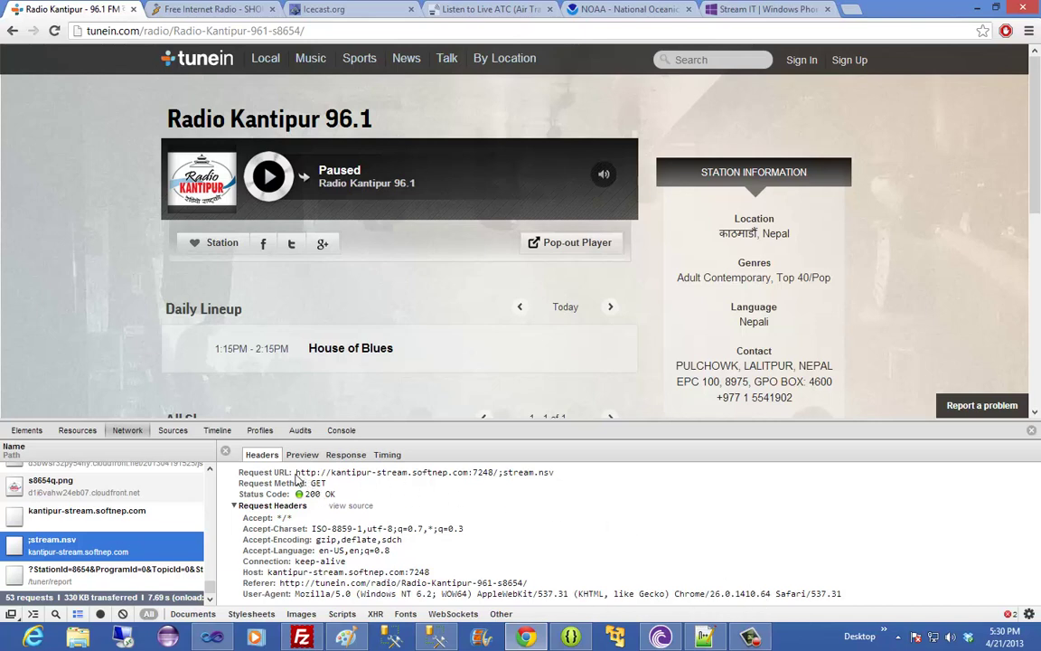
mouse_move(296, 473)
mouse_down()
mouse_move(479, 482)
mouse_move(495, 471)
mouse_up()
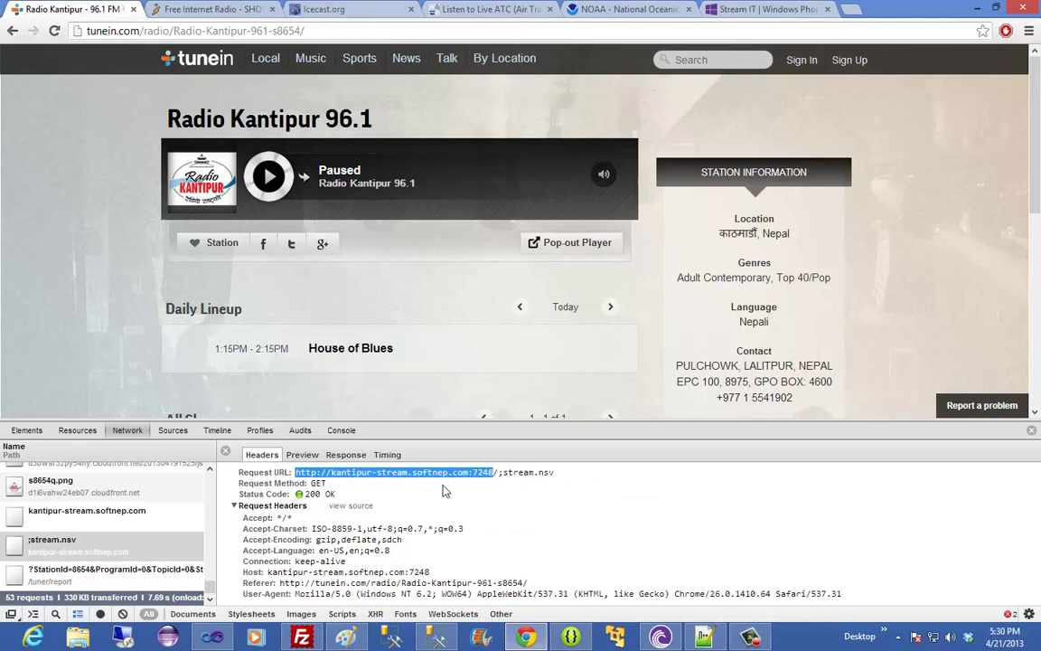
Launch Windows Media Player, try its Open URL dialog, dismiss it, and move the window
click(256, 639)
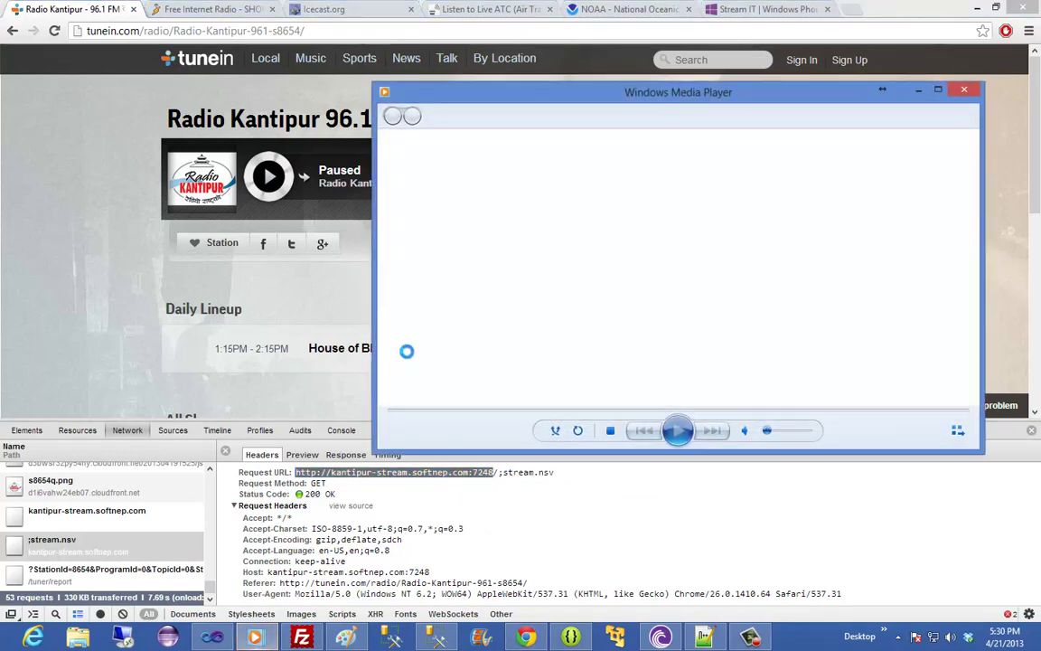
right_click(603, 126)
mouse_move(669, 132)
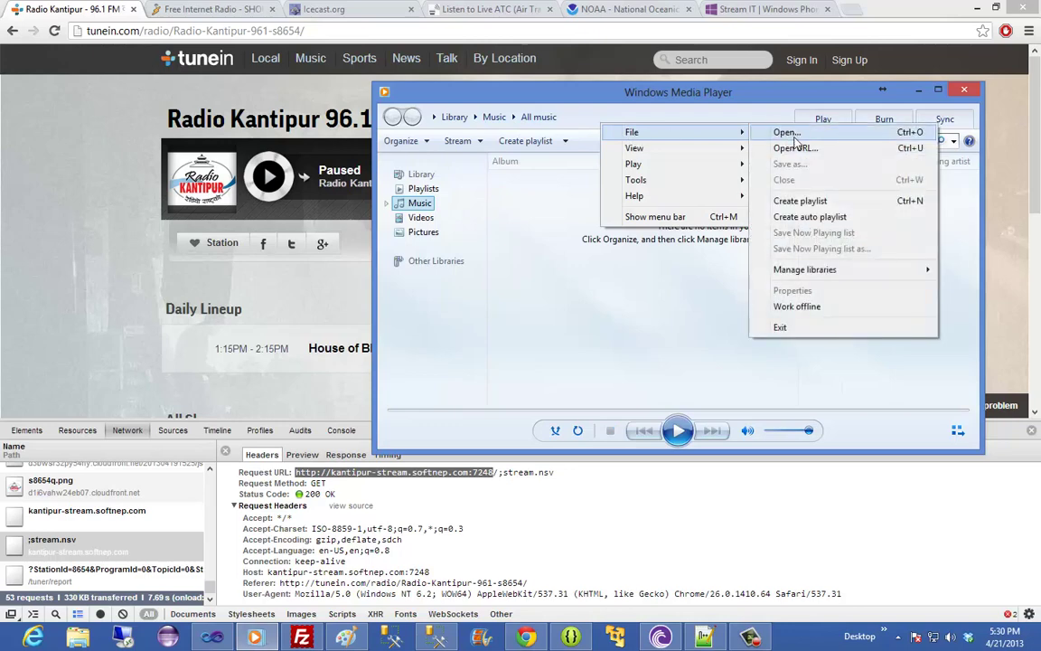
click(795, 148)
right_click(526, 326)
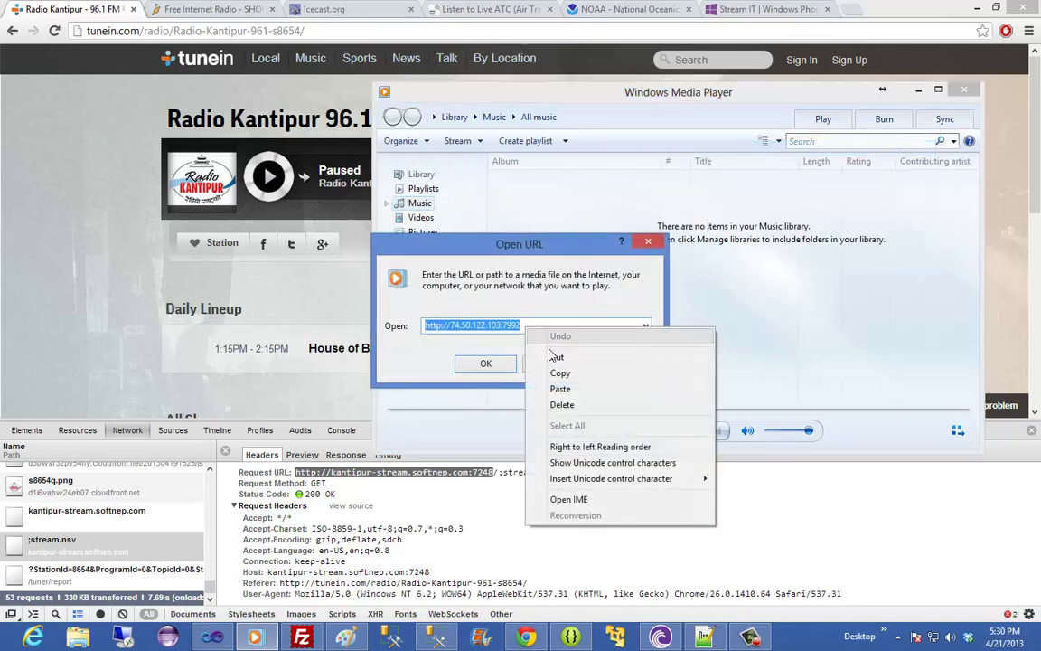
click(679, 378)
key(Escape)
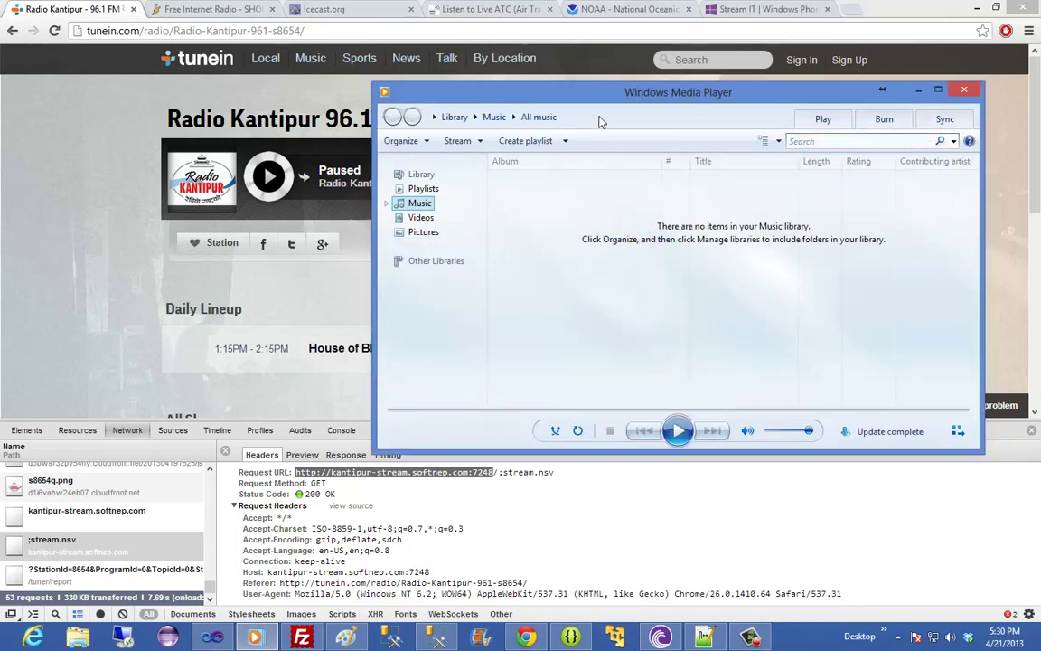
drag(548, 91, 474, 78)
Paste the Kantipur stream address into Open URL, play it, then stop playback
right_click(516, 107)
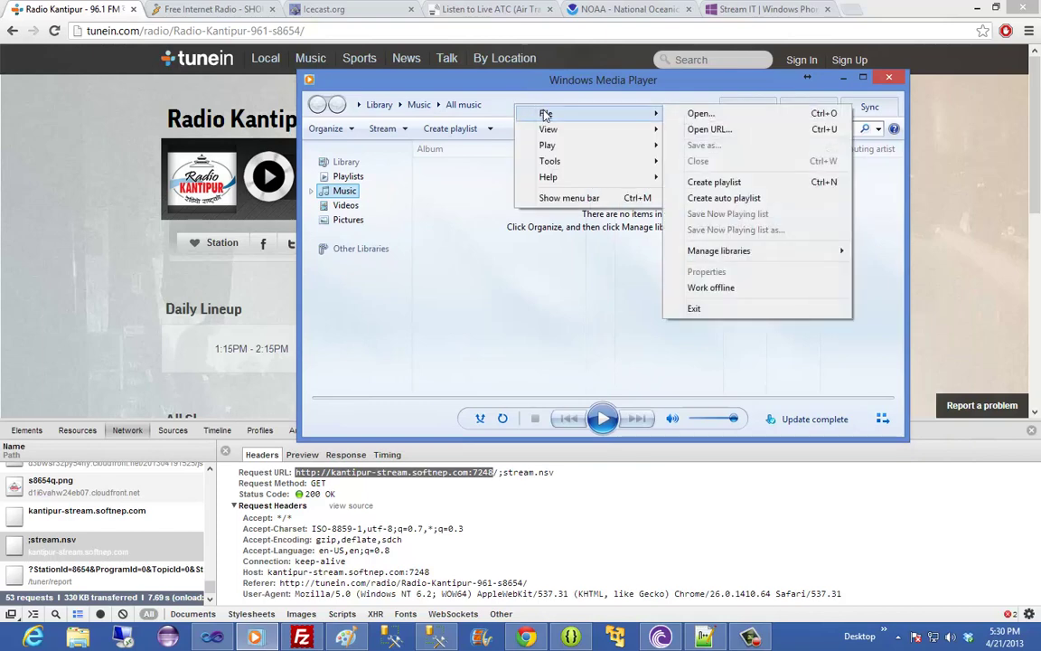
click(724, 130)
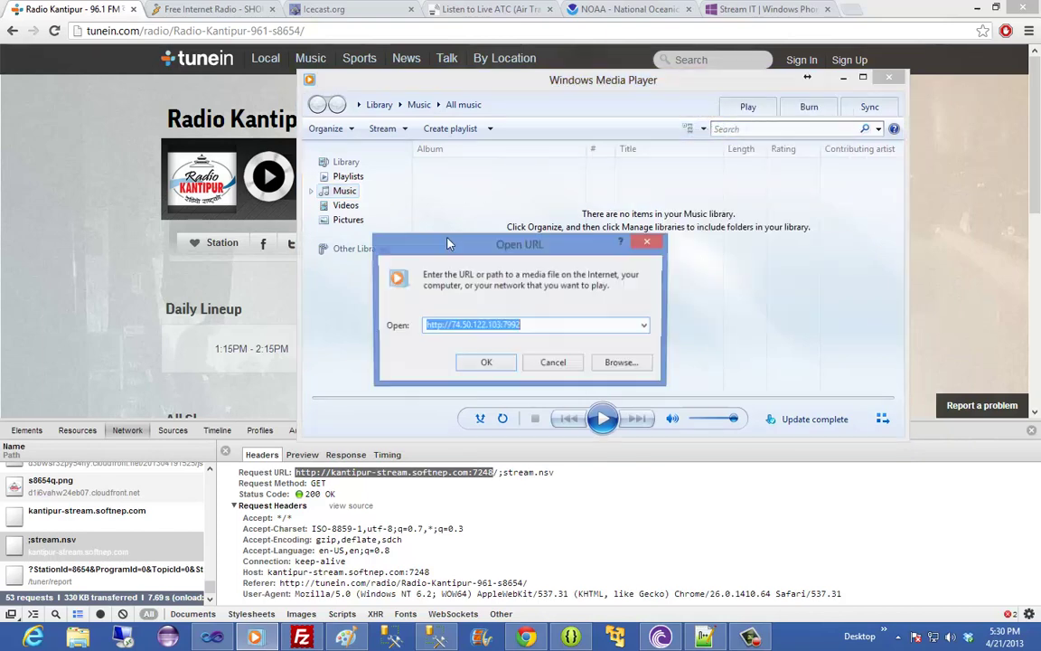
right_click(488, 329)
click(519, 397)
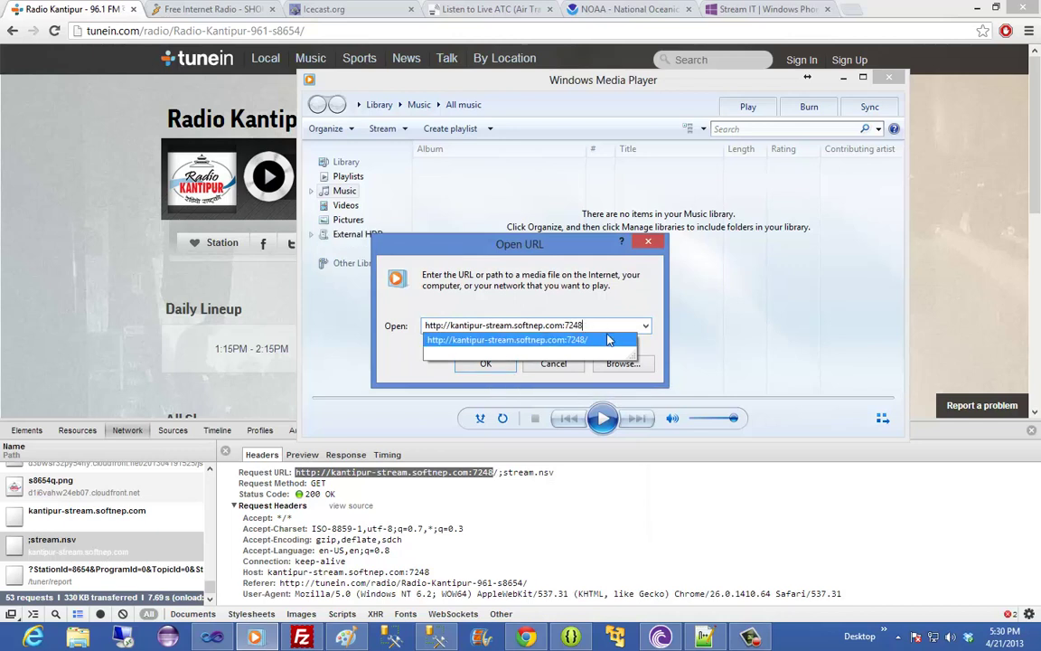
click(483, 365)
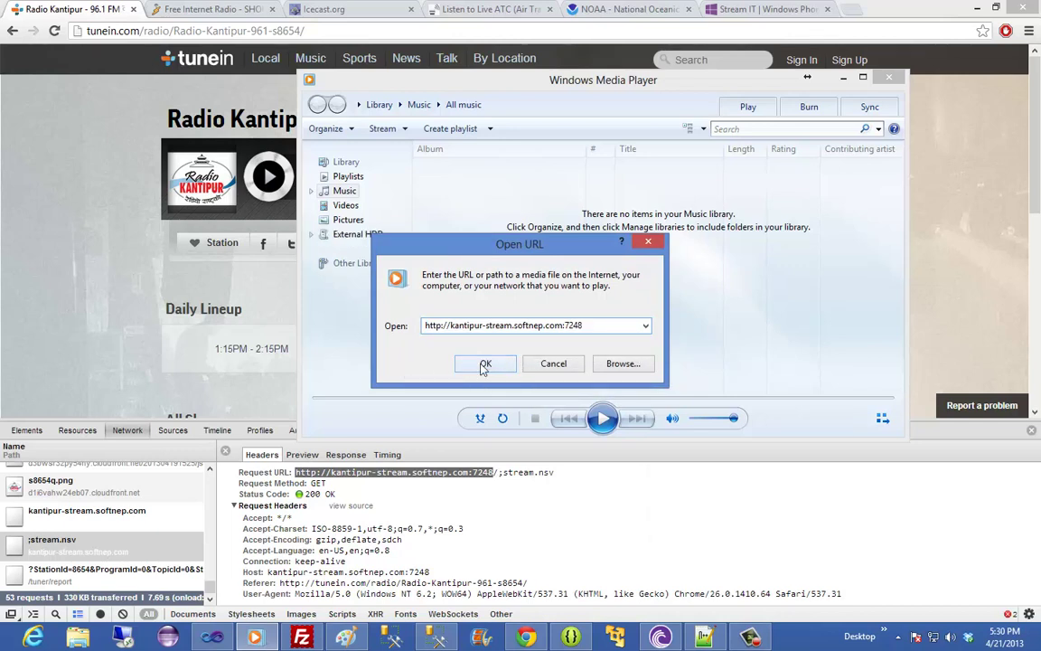
click(484, 365)
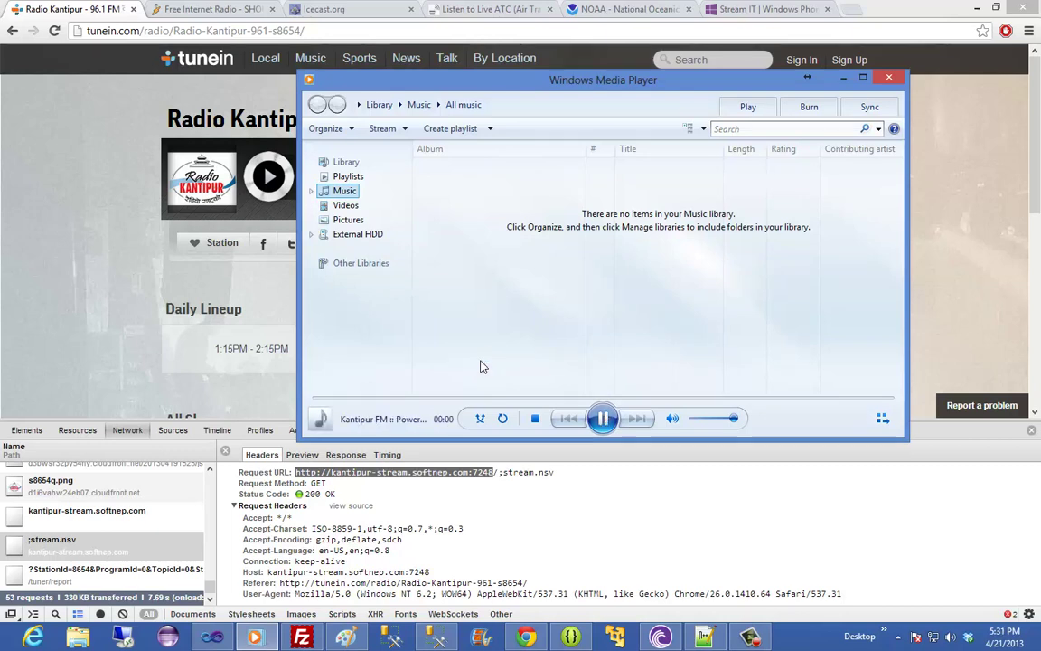
click(535, 419)
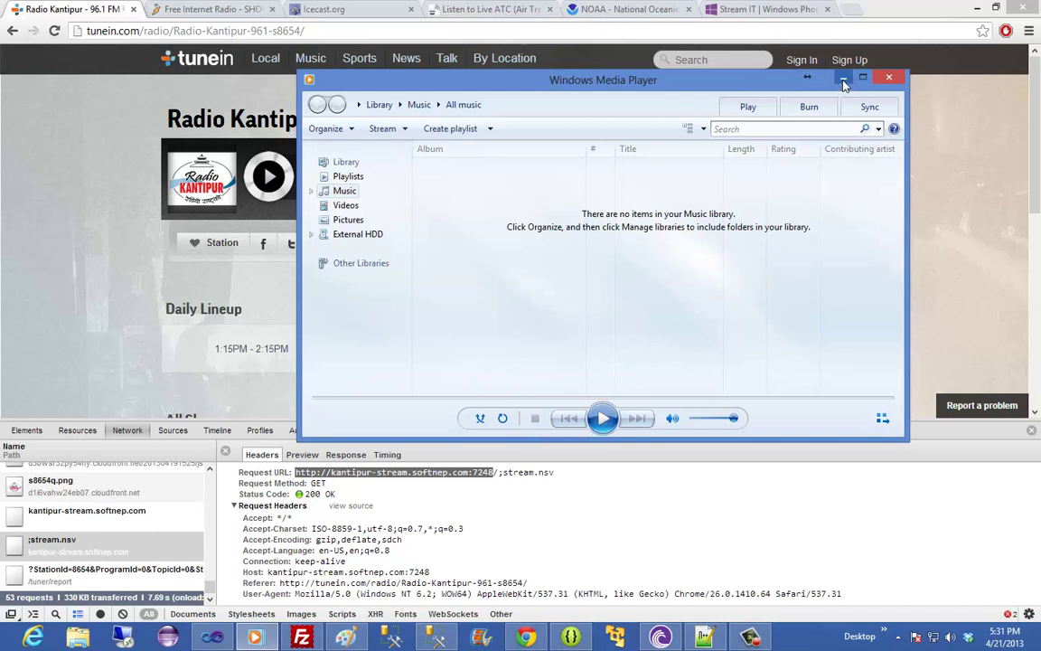
Close Media Player and open Developer tools on the SHOUTcast directory tab
click(893, 81)
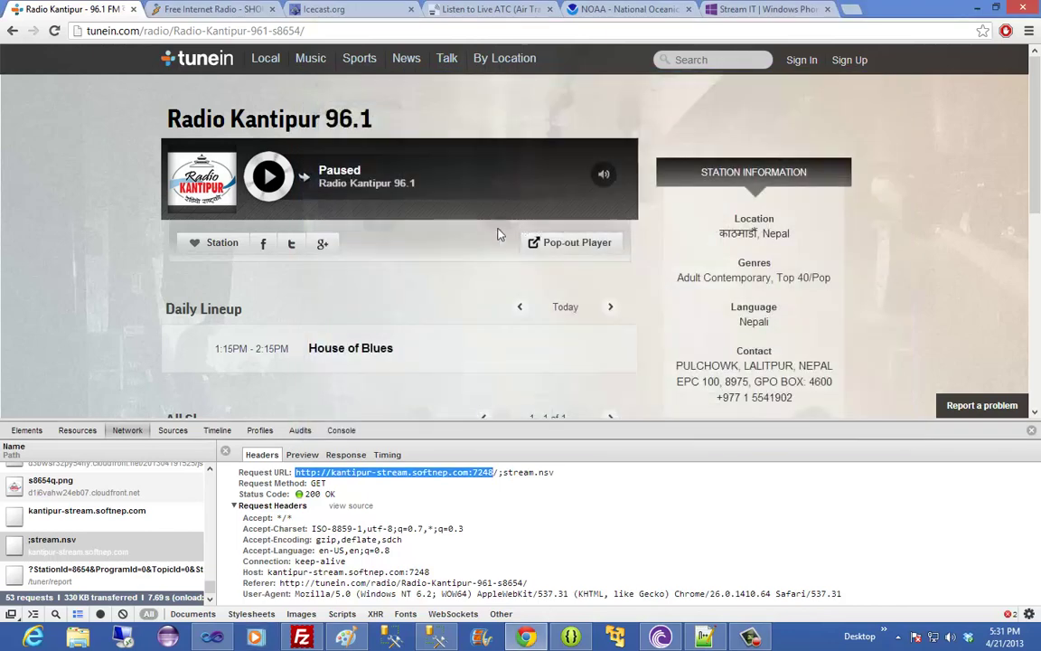
click(212, 13)
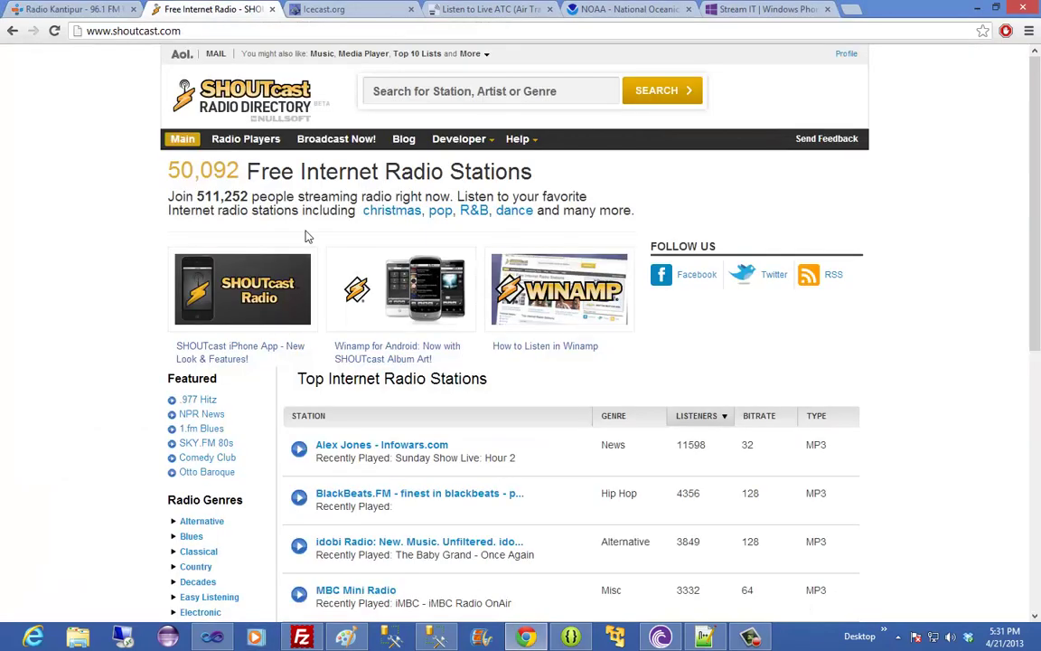
click(1028, 31)
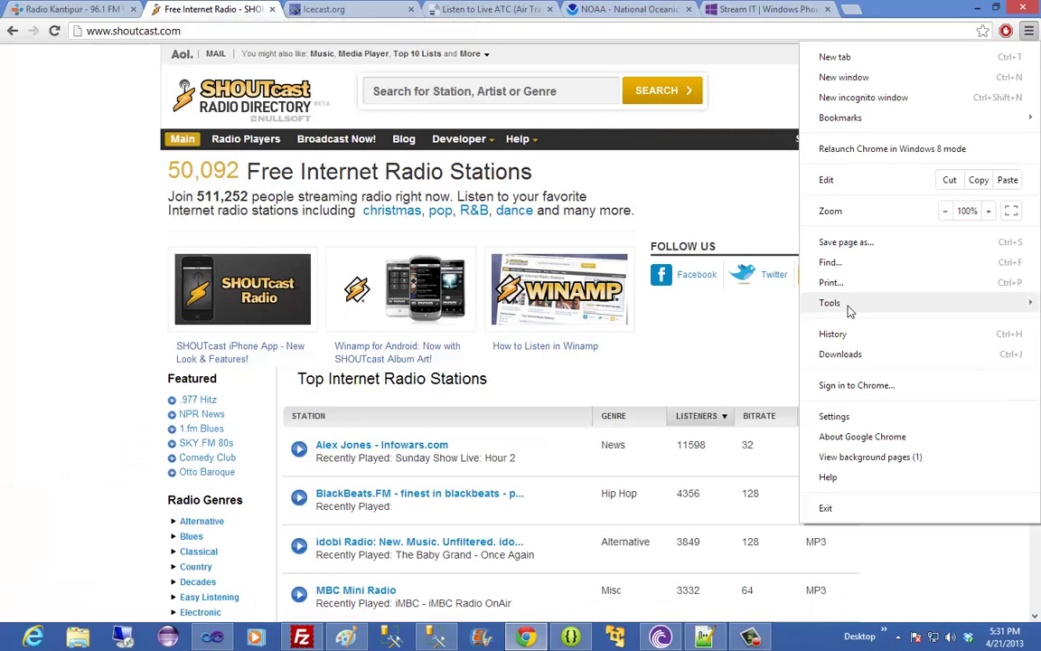
mouse_move(830, 303)
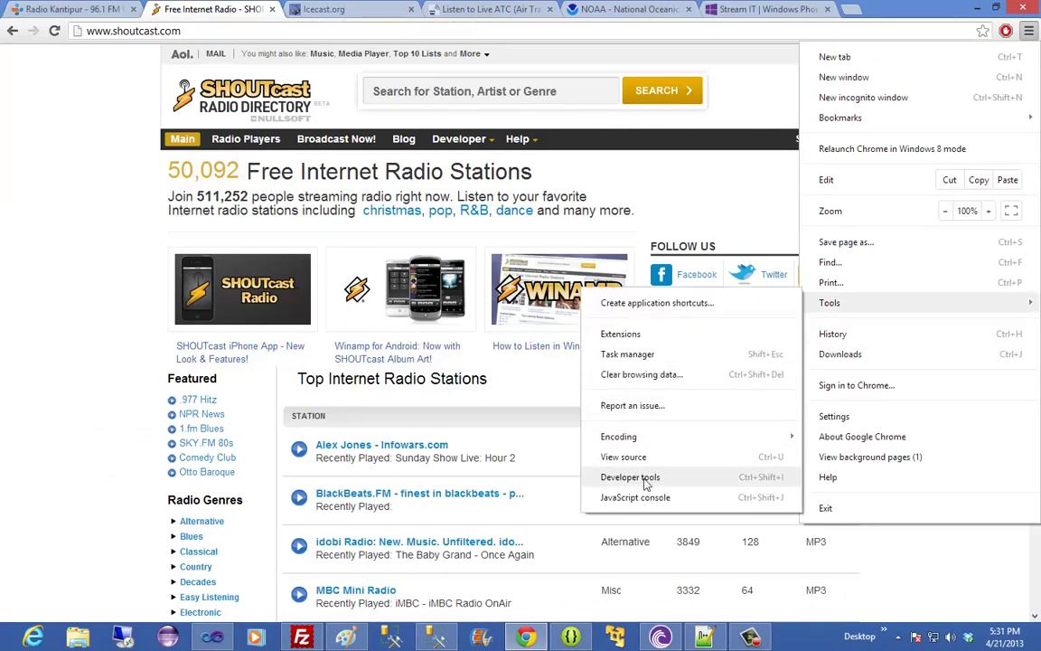
click(630, 477)
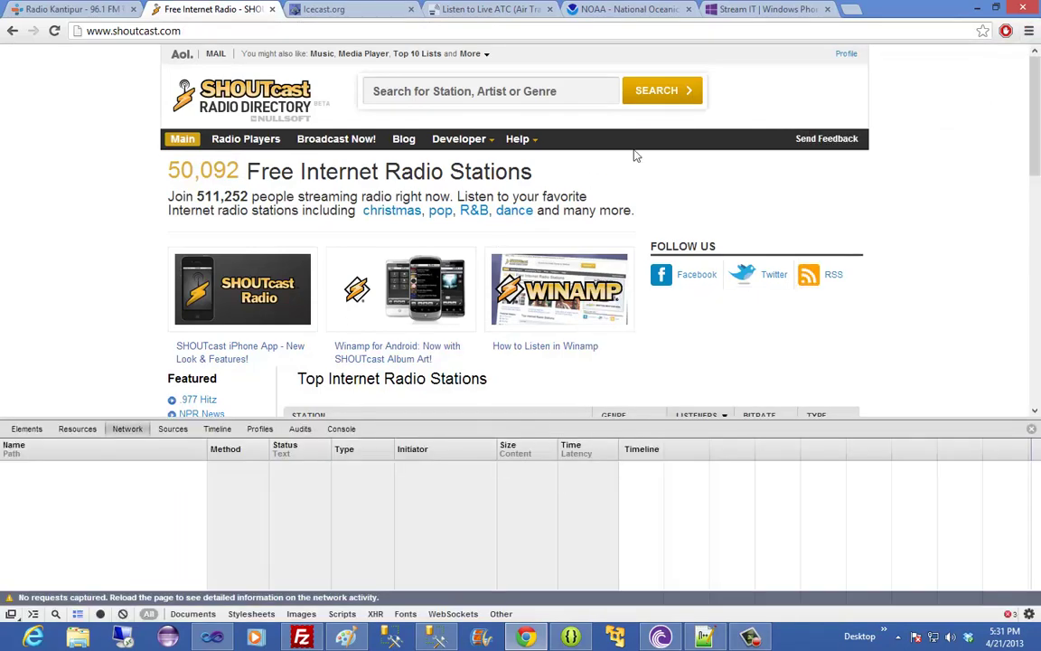
Search the SHOUTcast directory for 'Kiss 107.5', which finds no stations
click(511, 90)
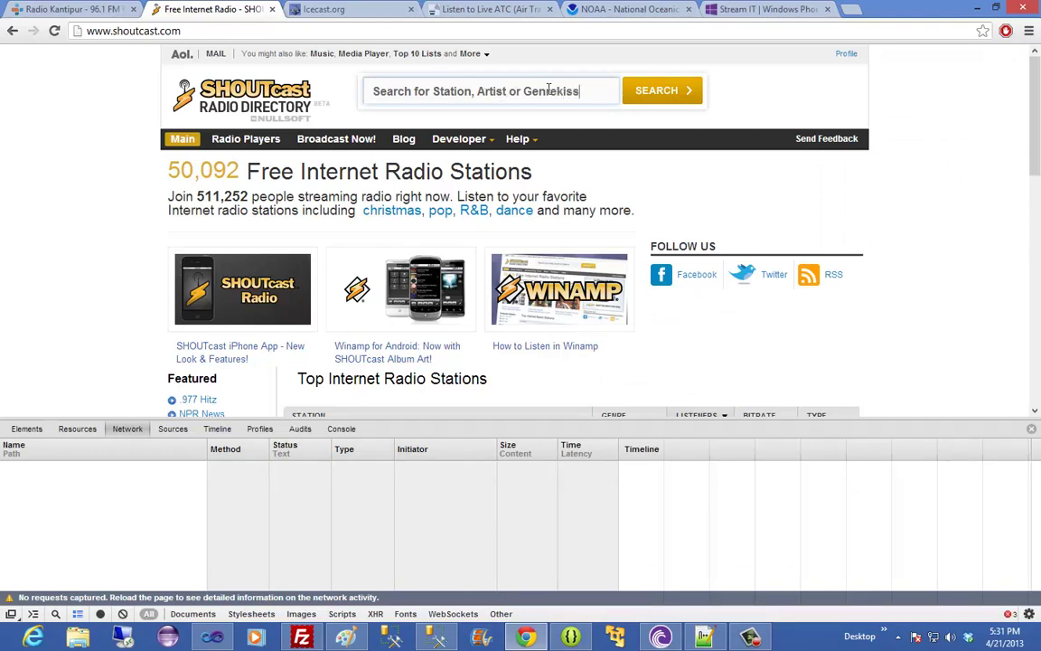
drag(548, 90, 326, 99)
text(K)
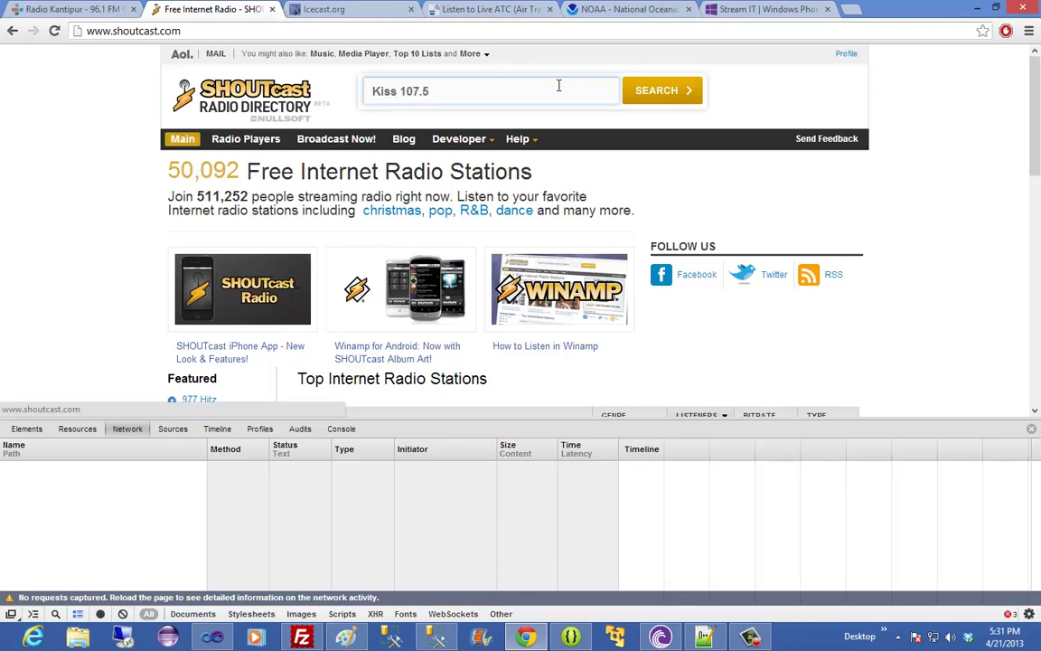
click(642, 96)
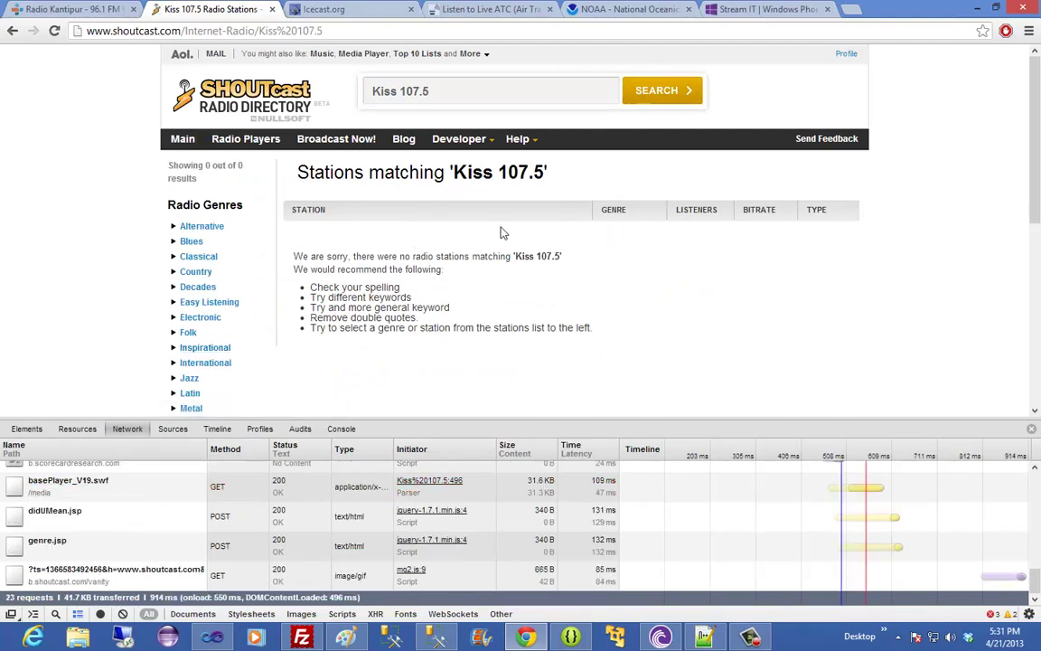
Search SHOUTcast for 'radio nepal', clear the Network log, and start Citizen FM 94 MHz
click(441, 90)
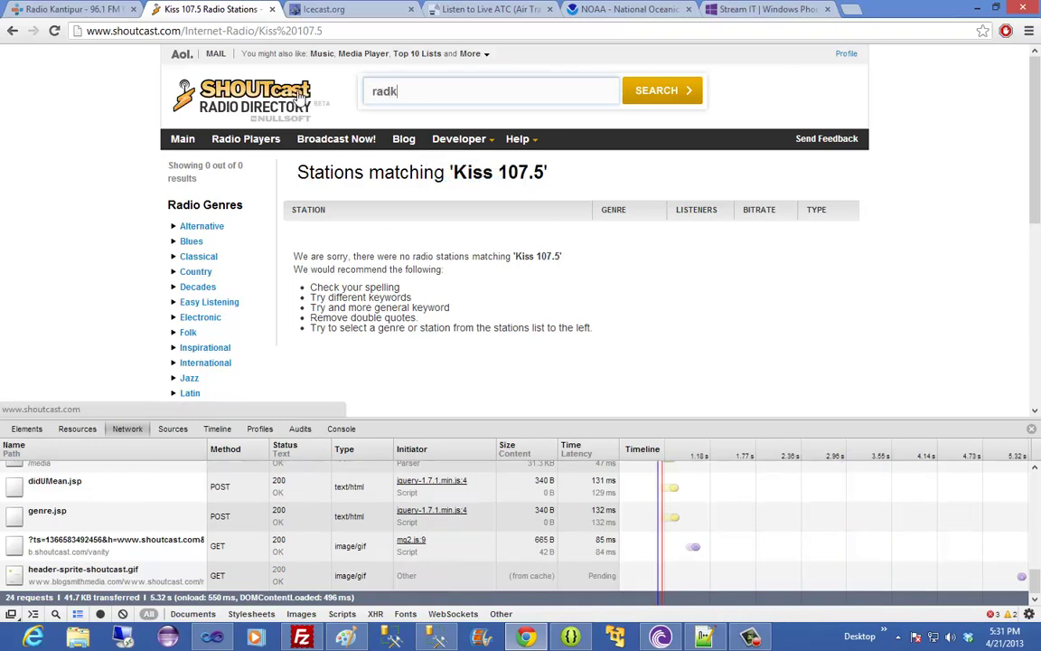
text(epal)
click(664, 90)
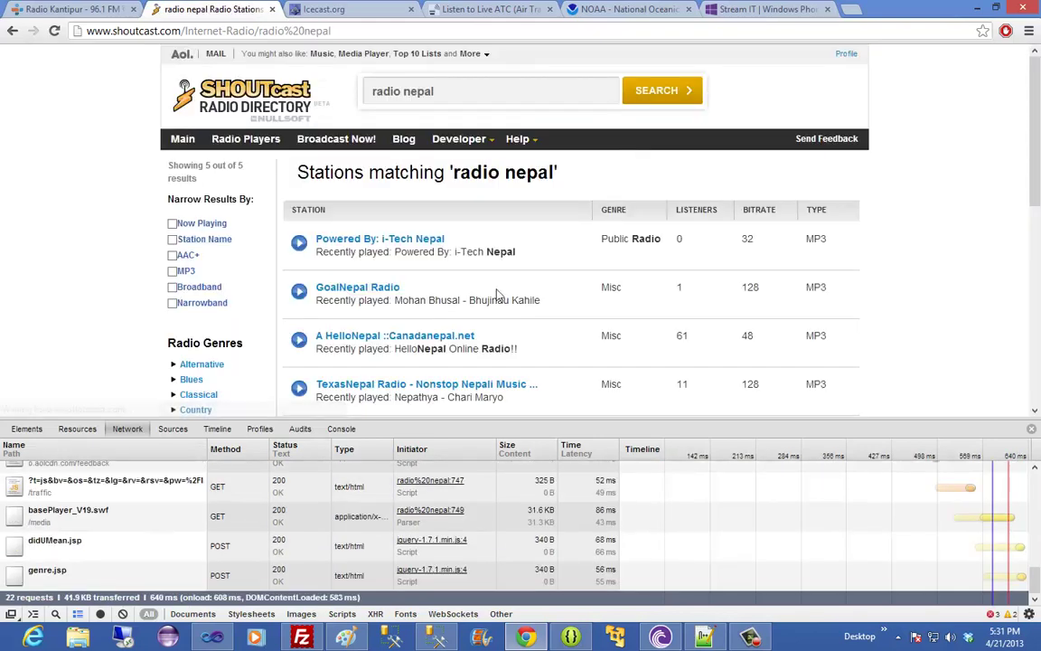
scroll(467, 295, down, 2)
scroll(467, 296, down, 3)
scroll(395, 268, up, 2)
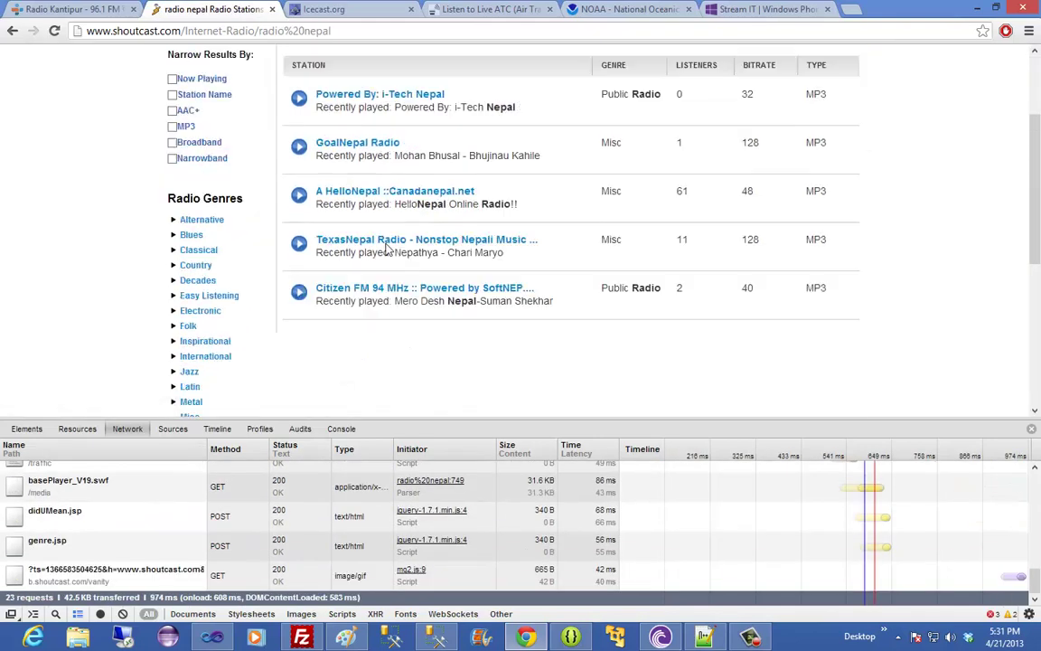
scroll(362, 239, up, 1)
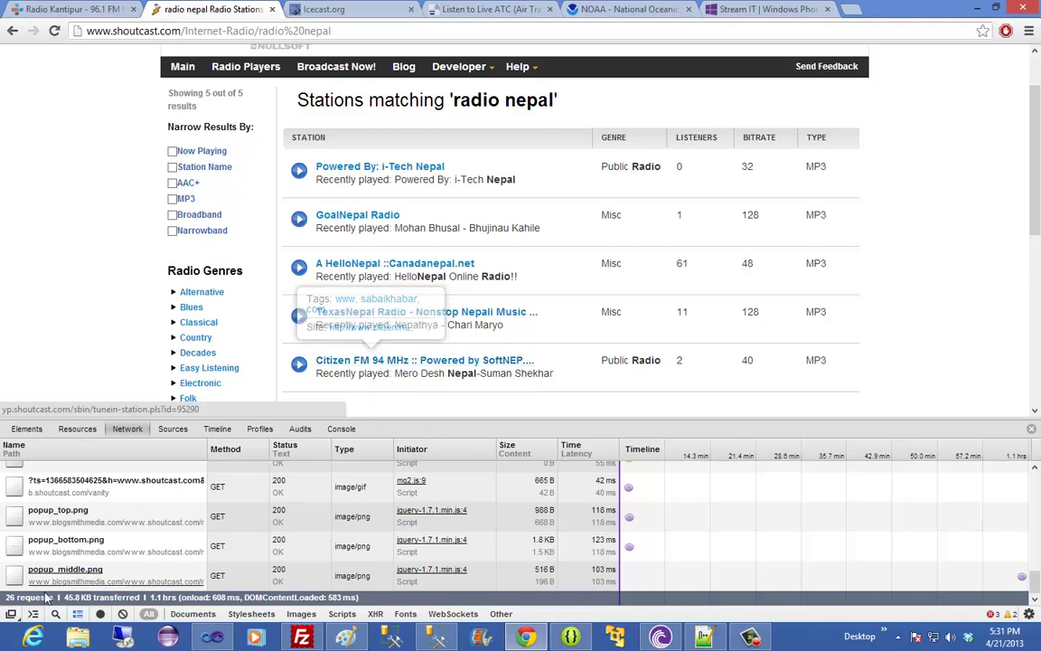
click(122, 613)
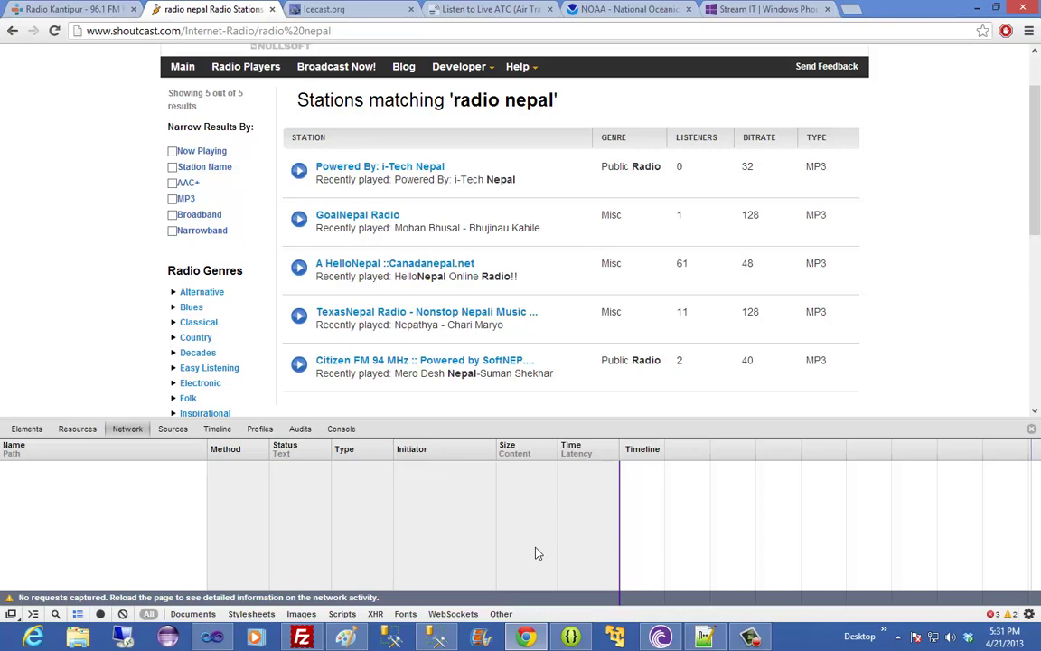
click(409, 362)
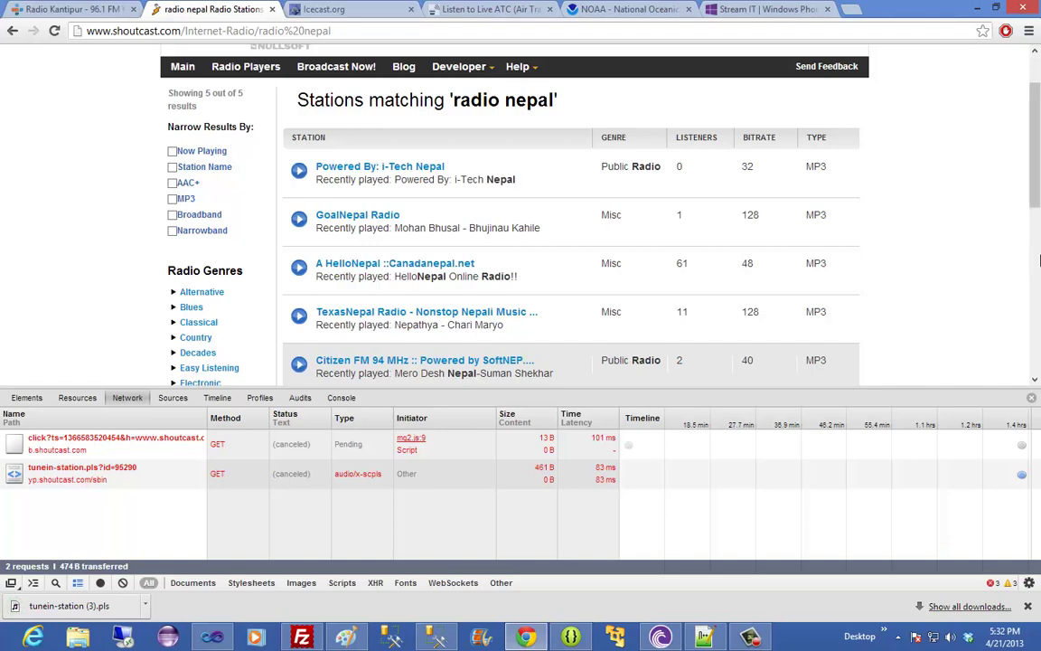
Open the tunein-station.pls request headers and select its full Request URL
mouse_move(1036, 197)
mouse_down()
mouse_move(1035, 183)
mouse_move(1036, 196)
mouse_up()
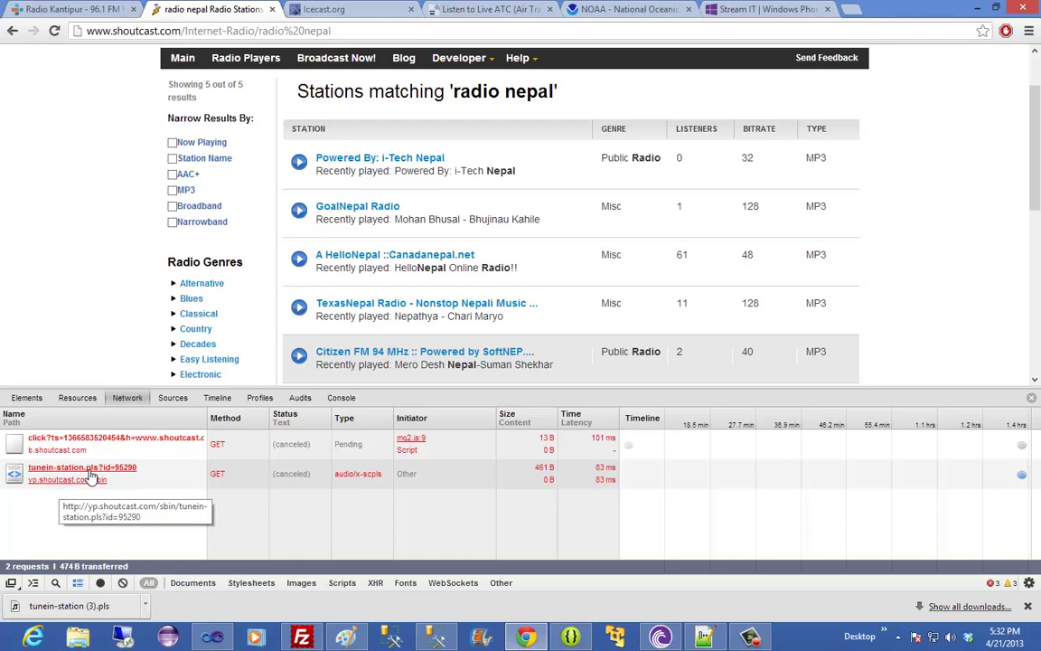
click(93, 472)
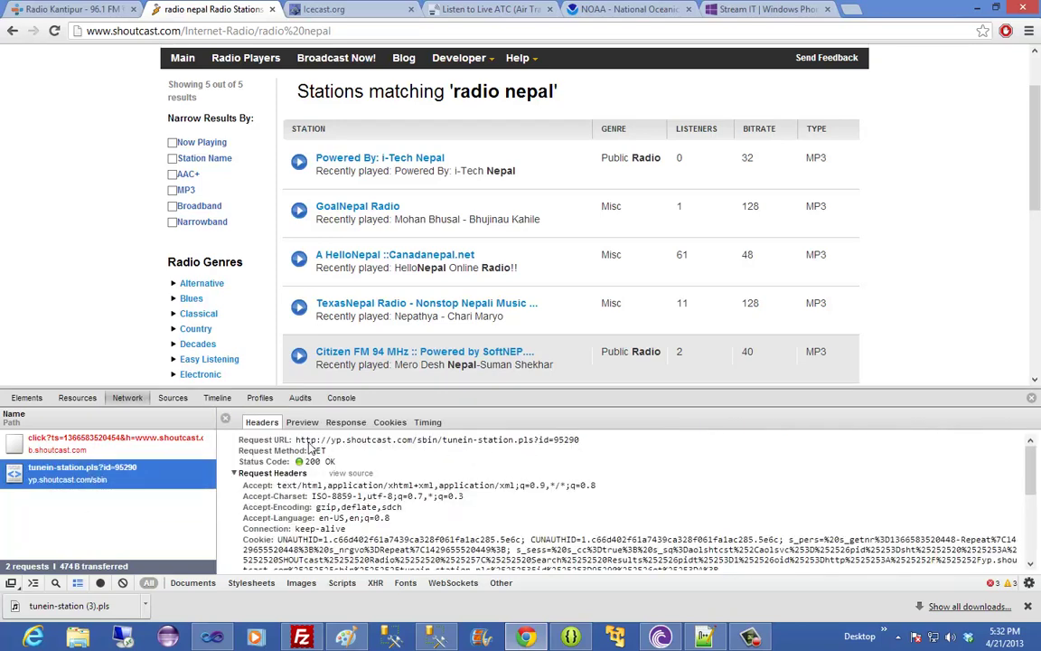
drag(296, 440, 533, 440)
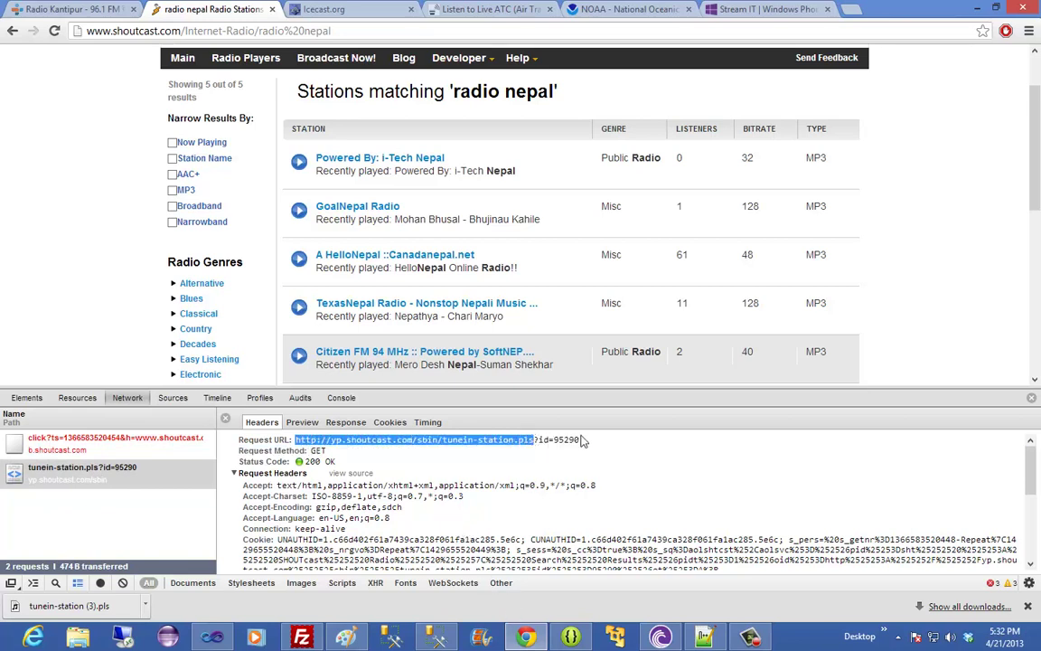
drag(580, 440, 303, 438)
Load the copied tunein-station.pls?id=95290 URL in a new tab to download the playlist
click(846, 11)
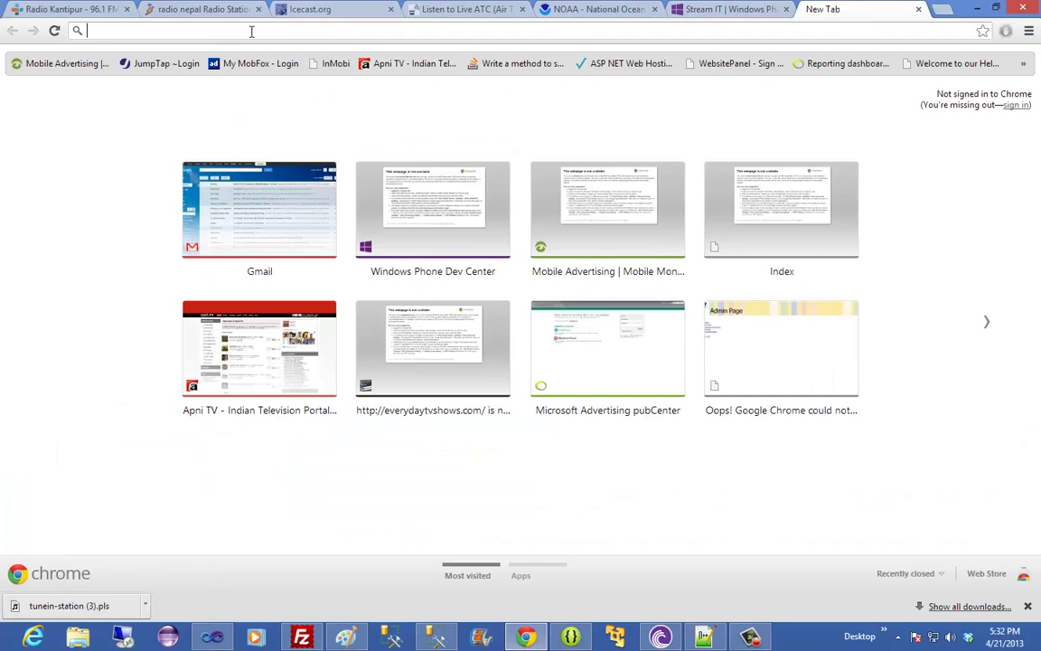
text(http://yp.shoutcast.com/sbin/tunein-station.pls?id=95290)
key(Return)
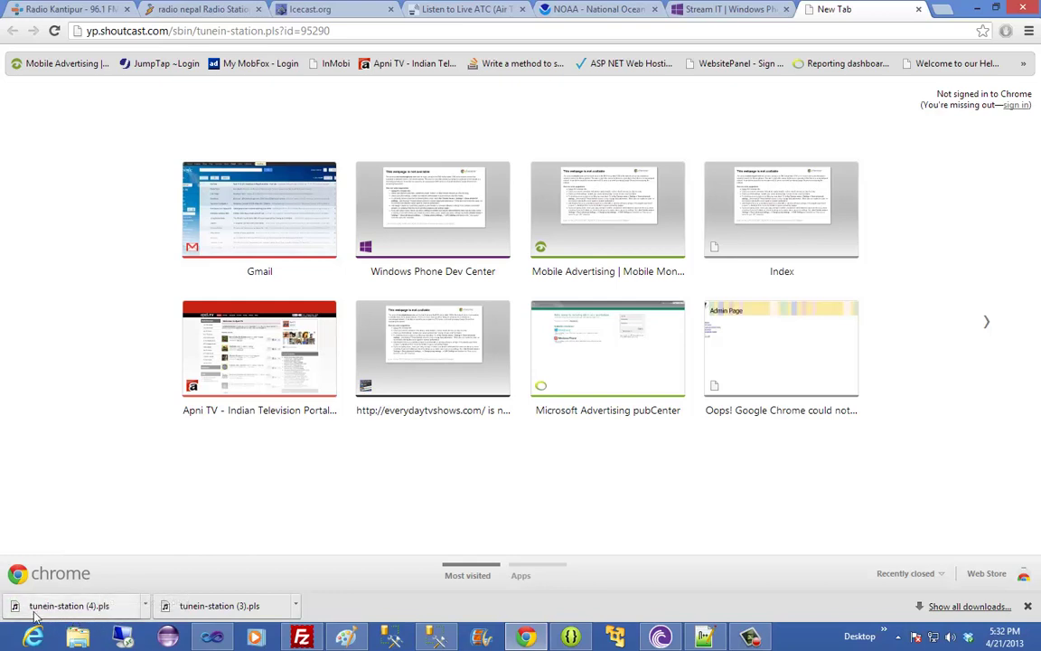
click(714, 9)
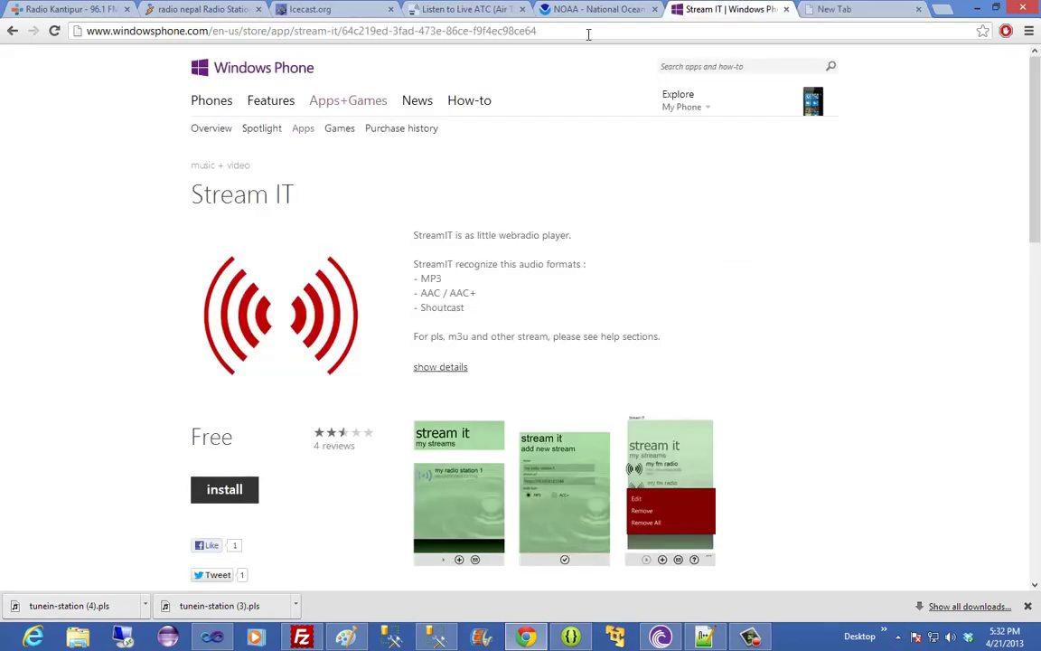
click(566, 13)
click(201, 9)
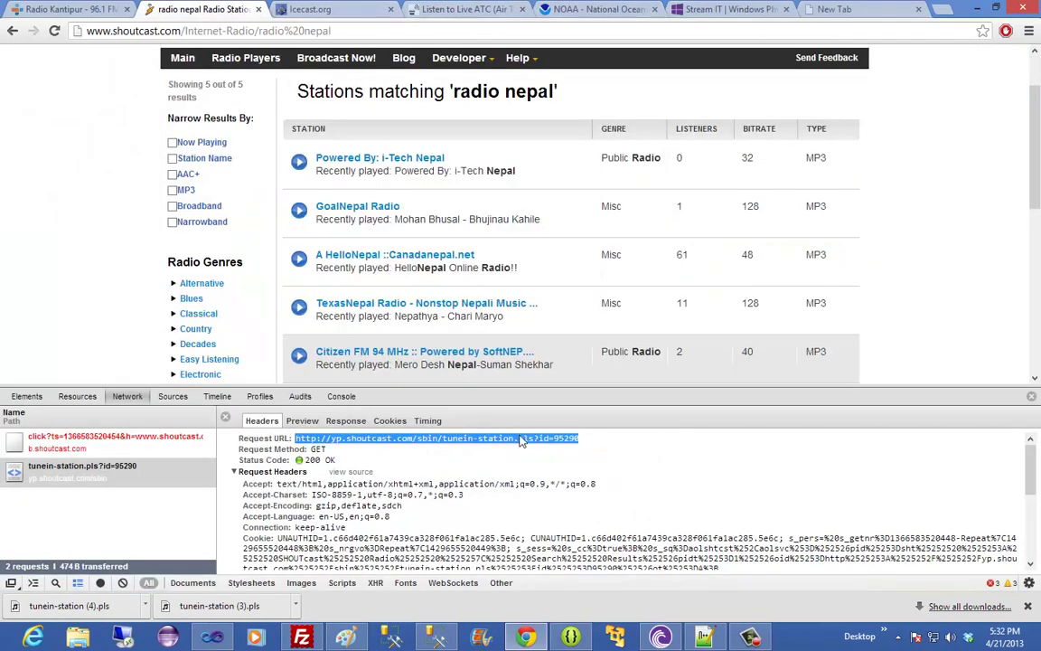
drag(592, 446, 316, 434)
drag(470, 437, 756, 20)
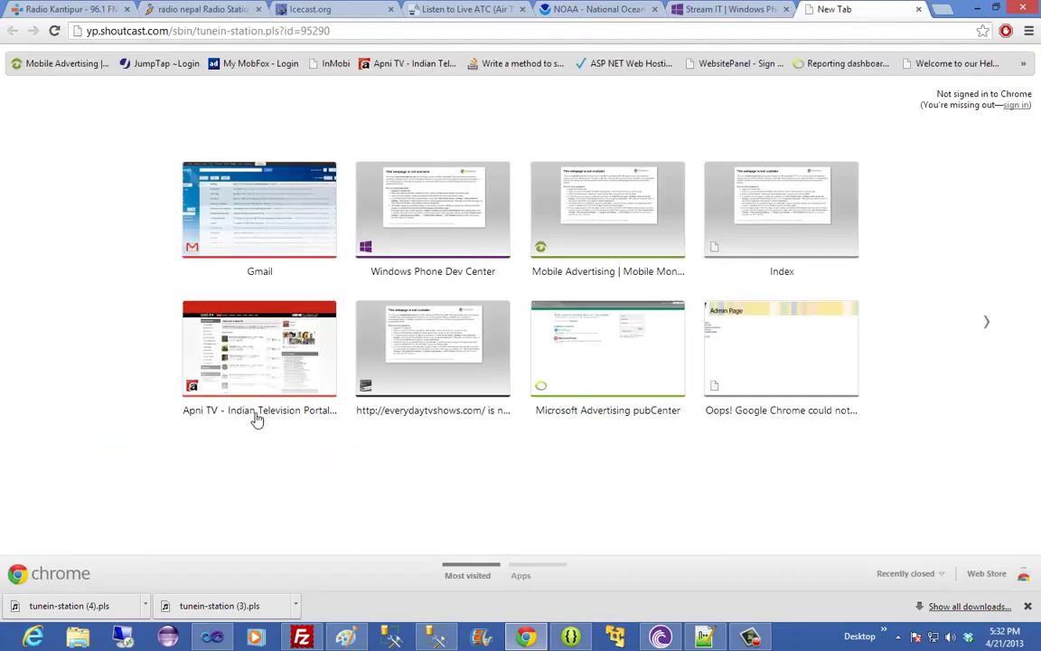
Show the downloaded tunein-station (4).pls in its Downloads folder
click(145, 606)
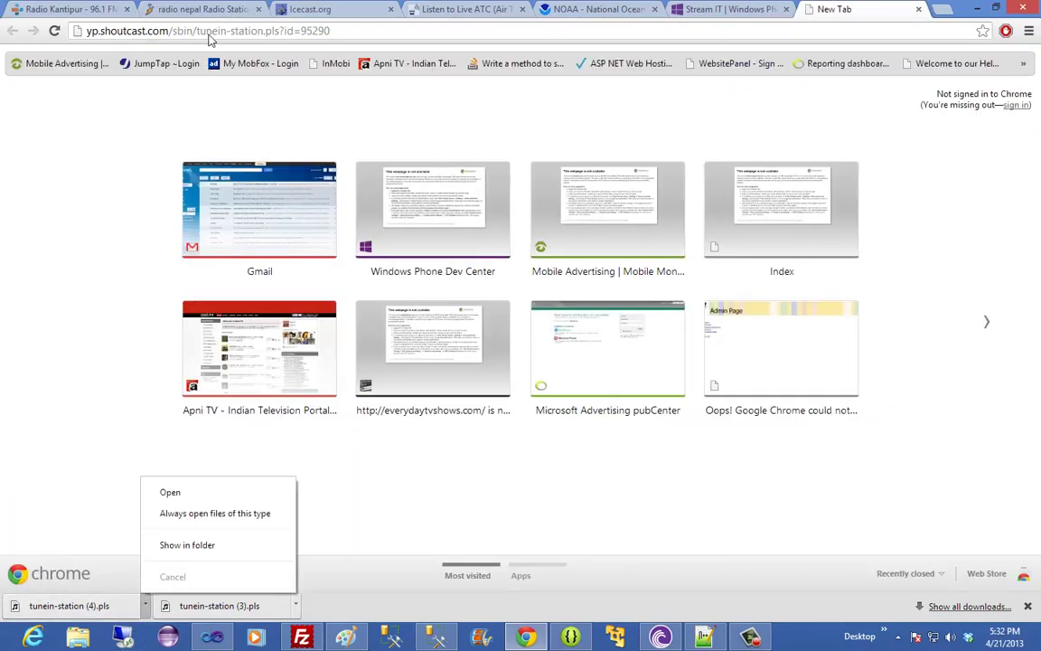
drag(325, 31, 87, 33)
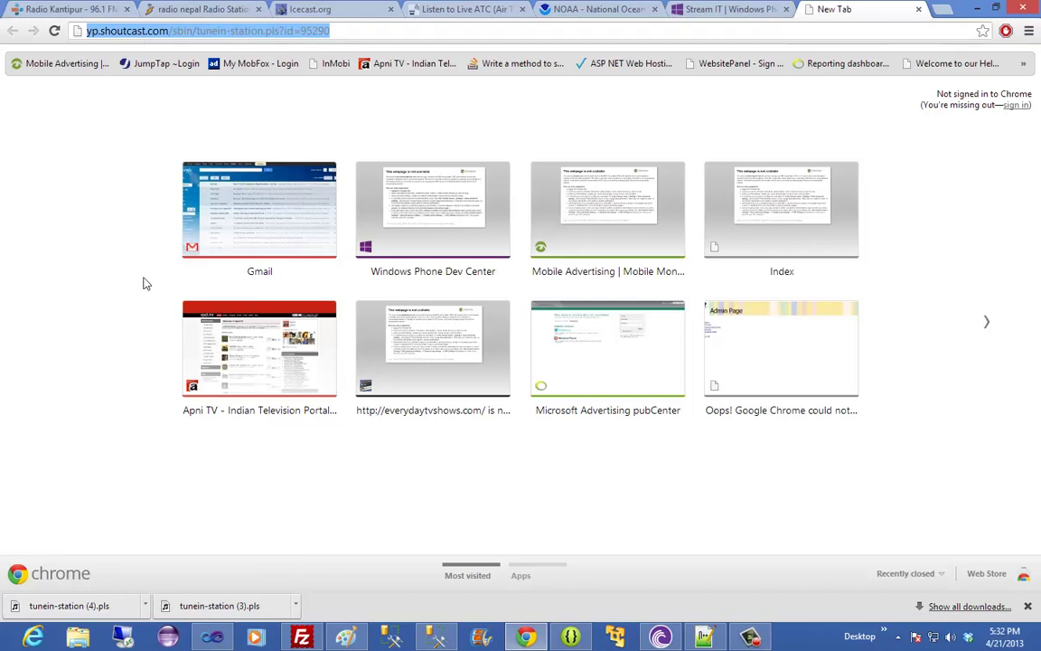
click(146, 613)
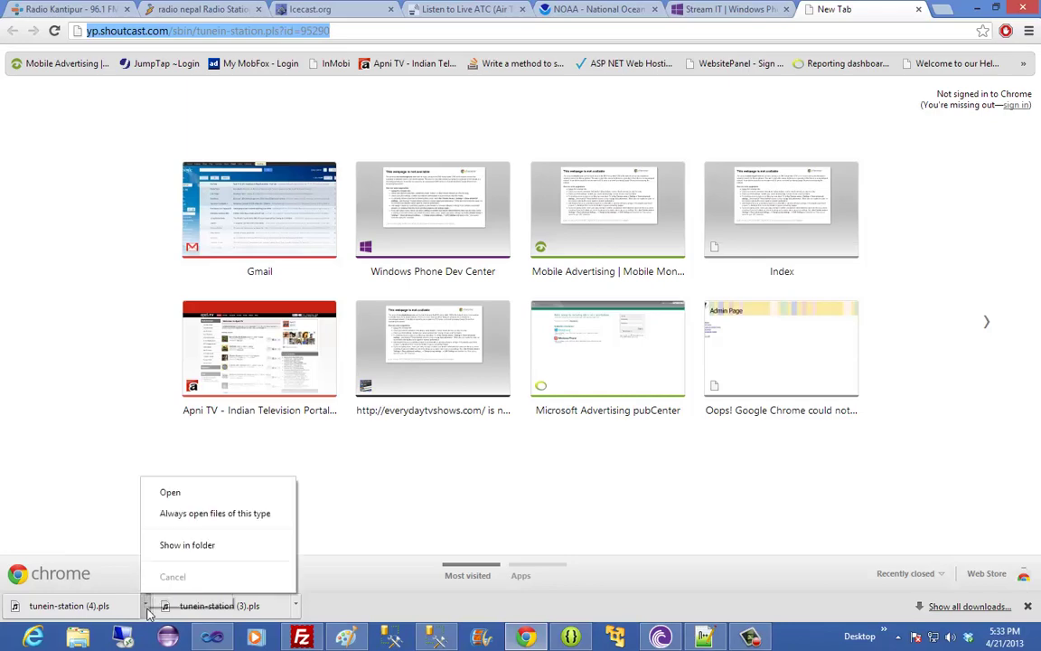
click(189, 549)
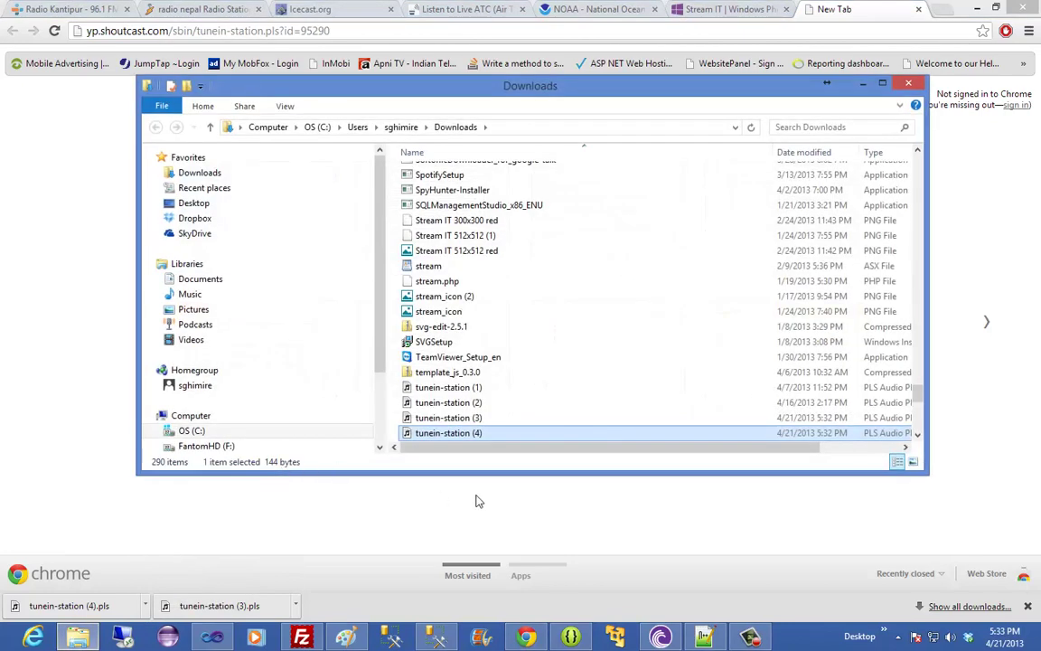
right_click(456, 443)
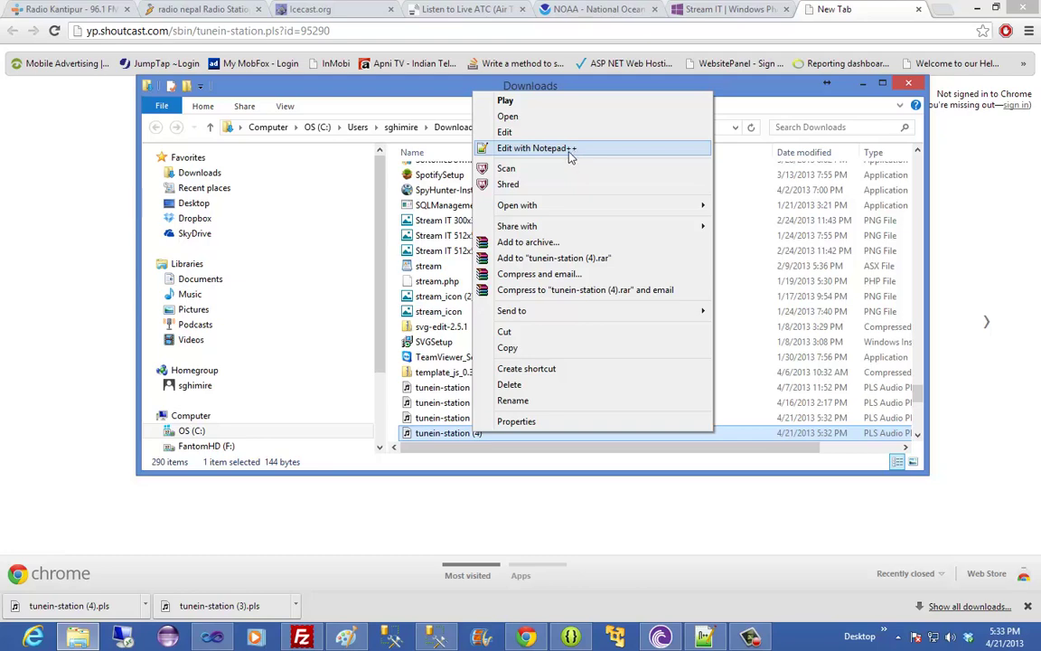
click(560, 150)
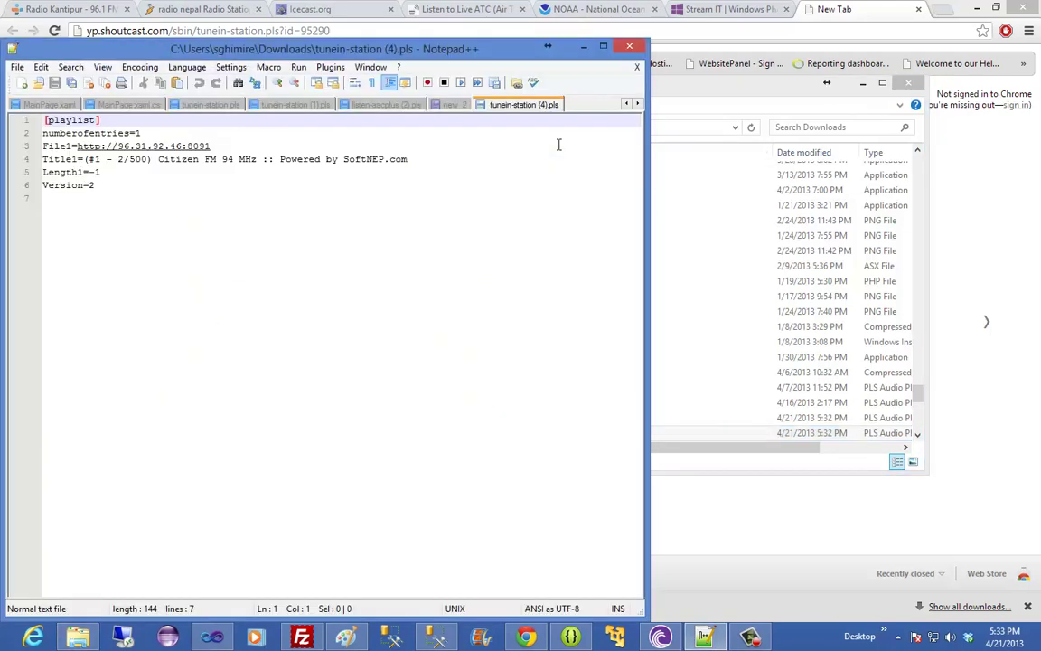
drag(159, 49, 374, 62)
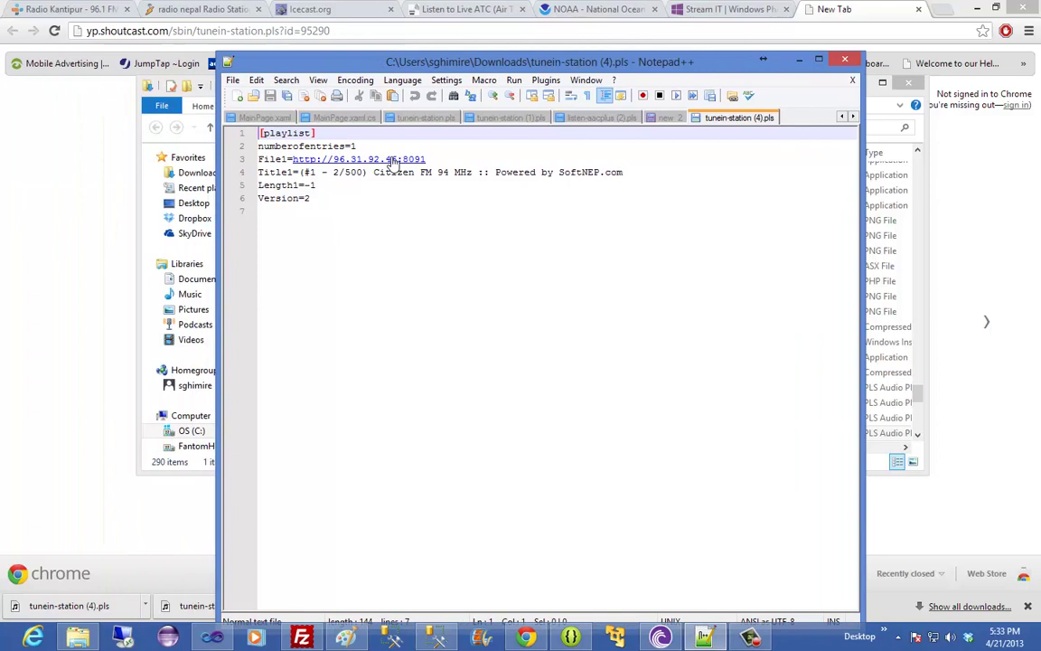
drag(426, 159, 294, 159)
key(ctrl+c)
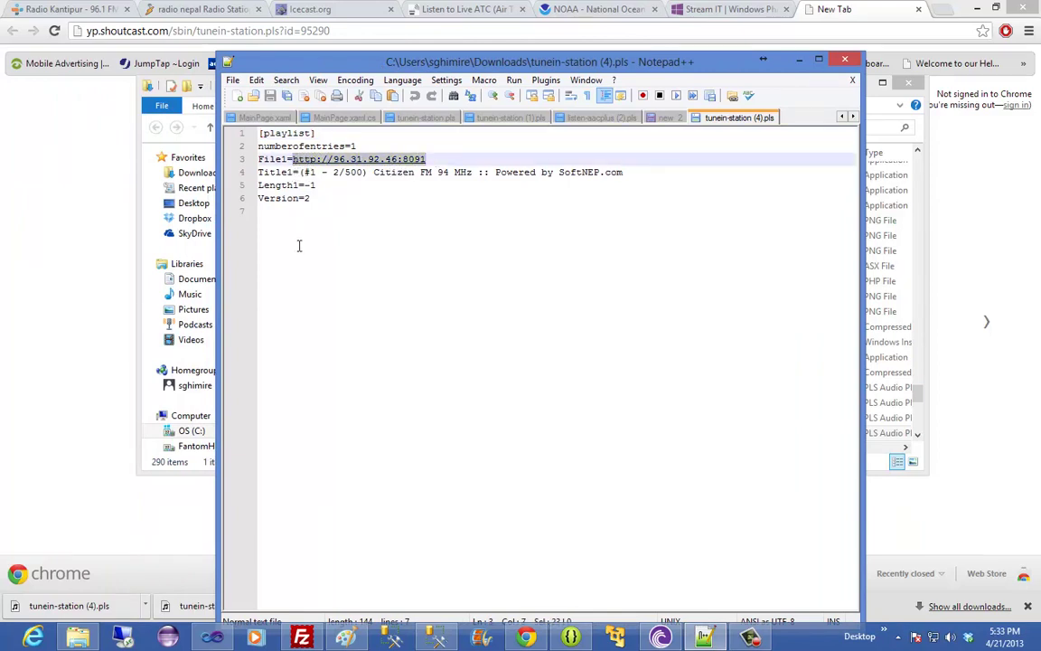
Close Notepad++, answering the save prompt for 'new 2'
key(alt+F4)
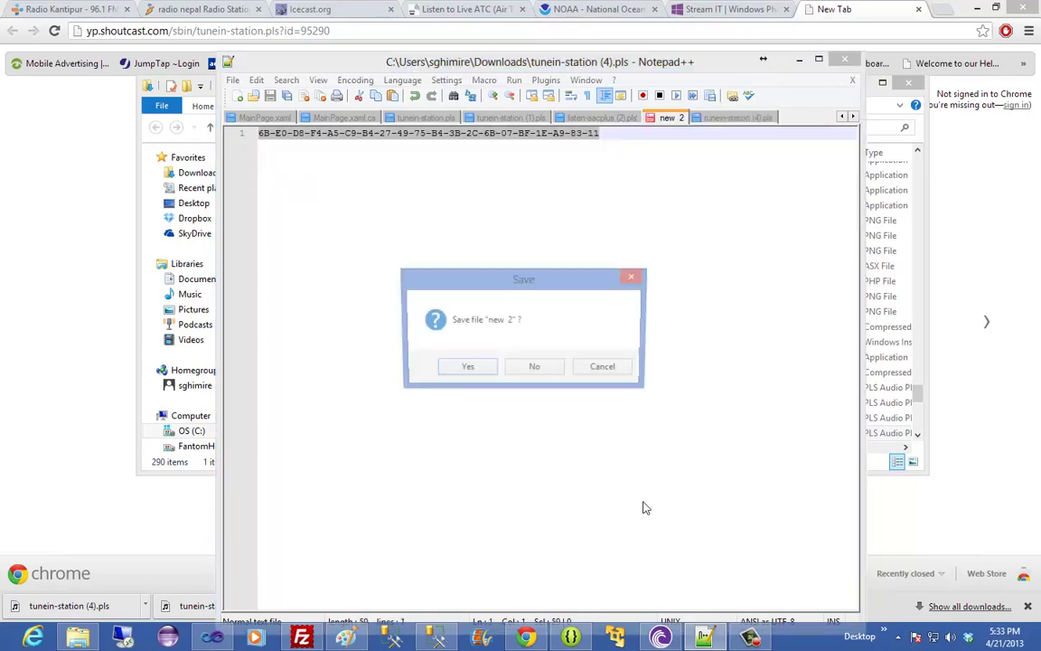
key(Return)
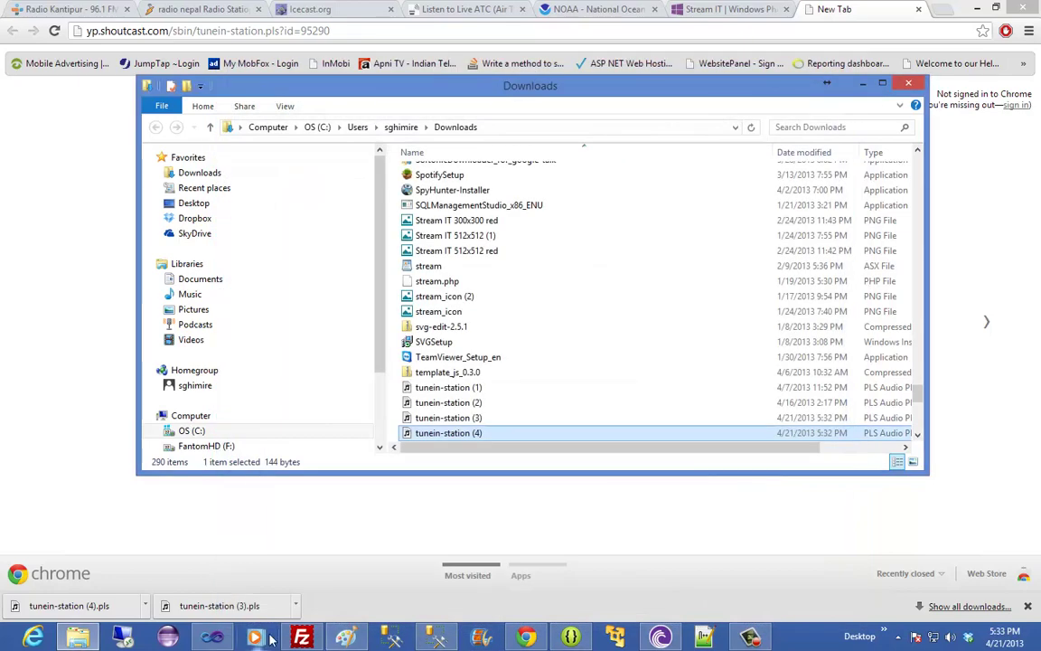
key(Return)
right_click(489, 97)
mouse_move(575, 109)
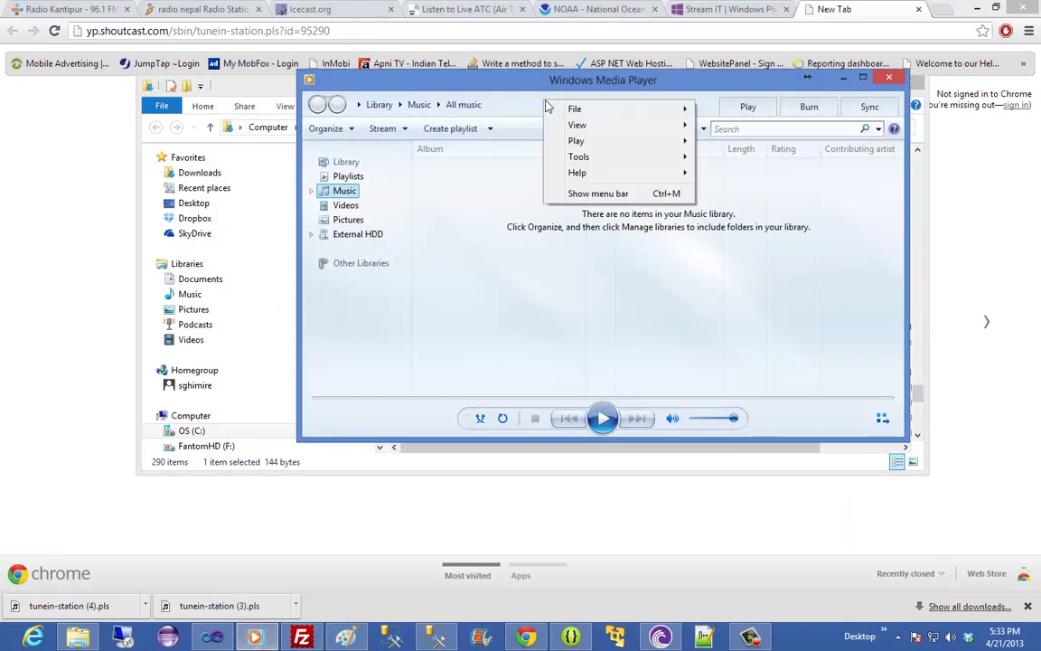
right_click(542, 101)
click(718, 127)
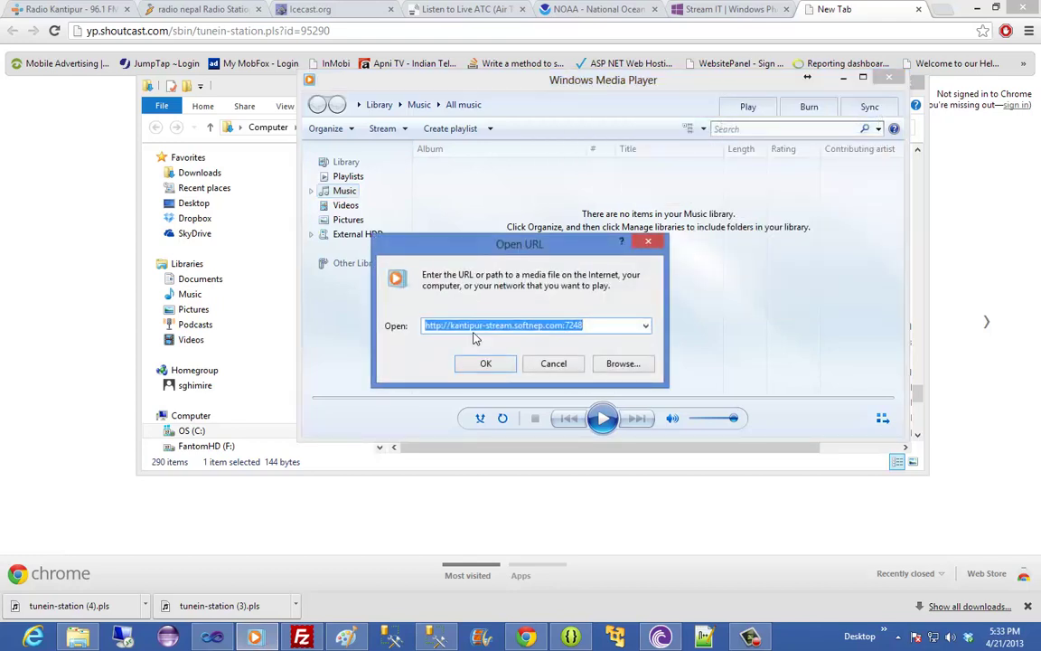
key(ctrl+v)
click(486, 364)
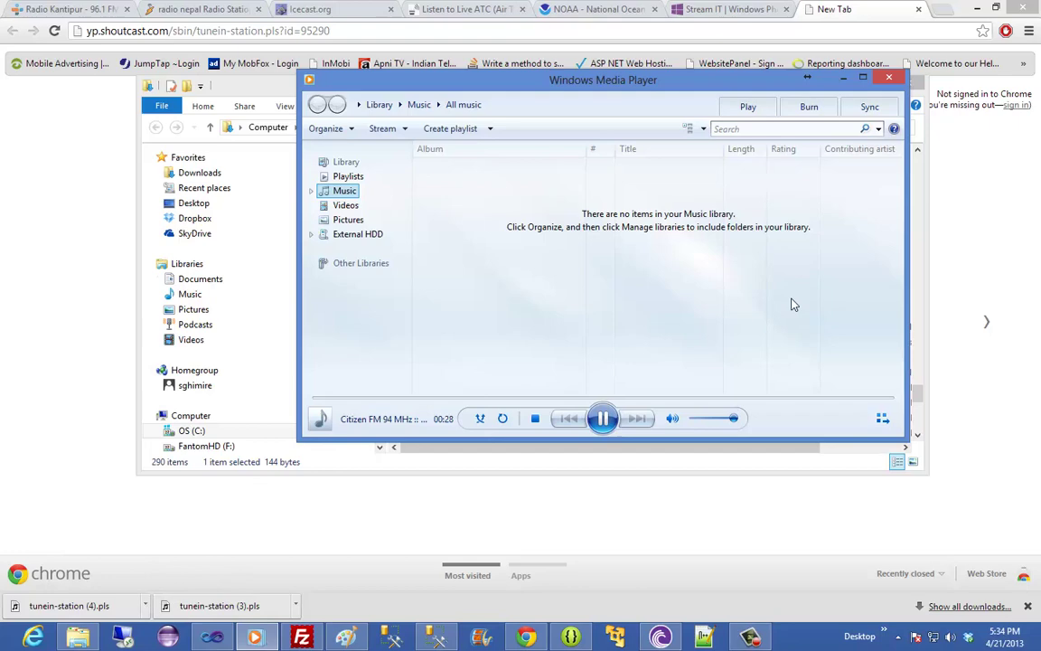
click(533, 419)
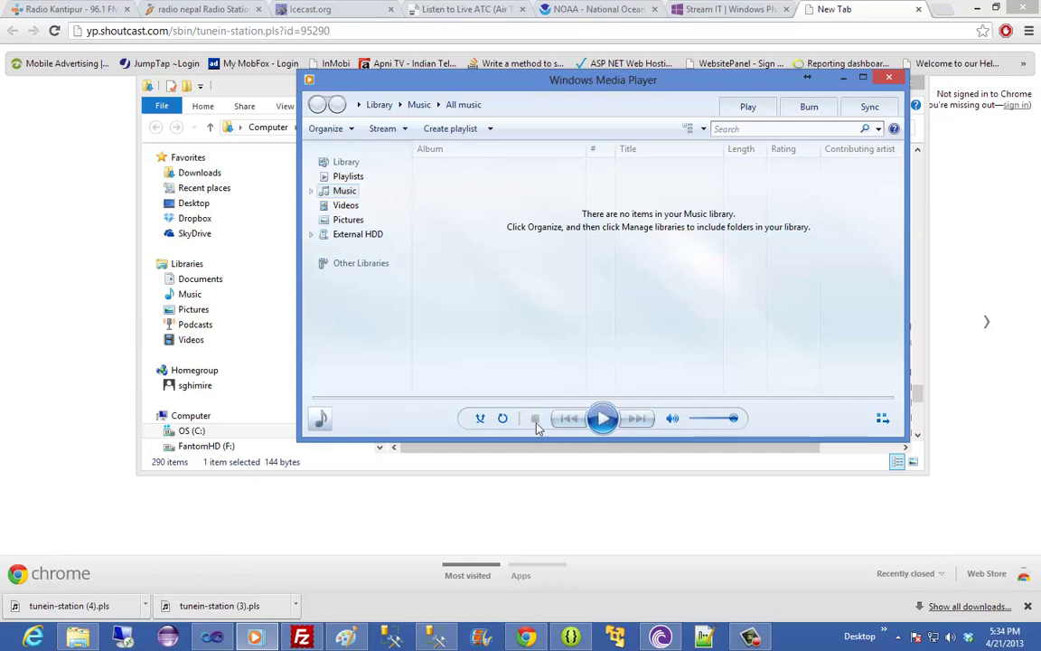
click(895, 79)
Download smj.delfa.net's MP3 CBR 192Kbit playlist mp3_192.m3u from the icecast.org Stream Directory
click(317, 10)
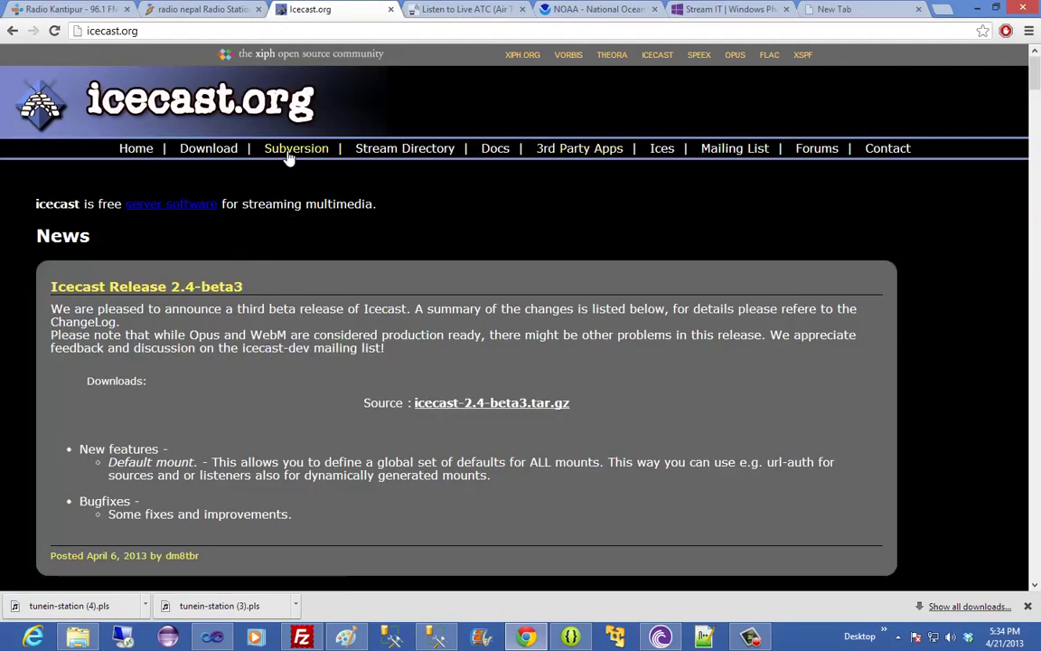
click(436, 154)
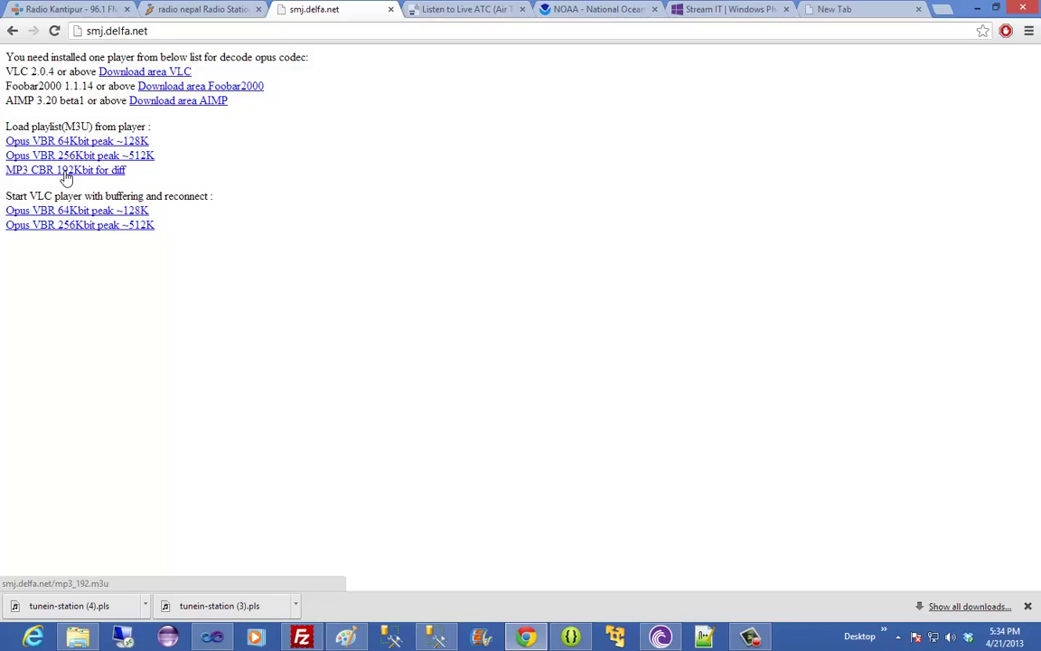
click(69, 173)
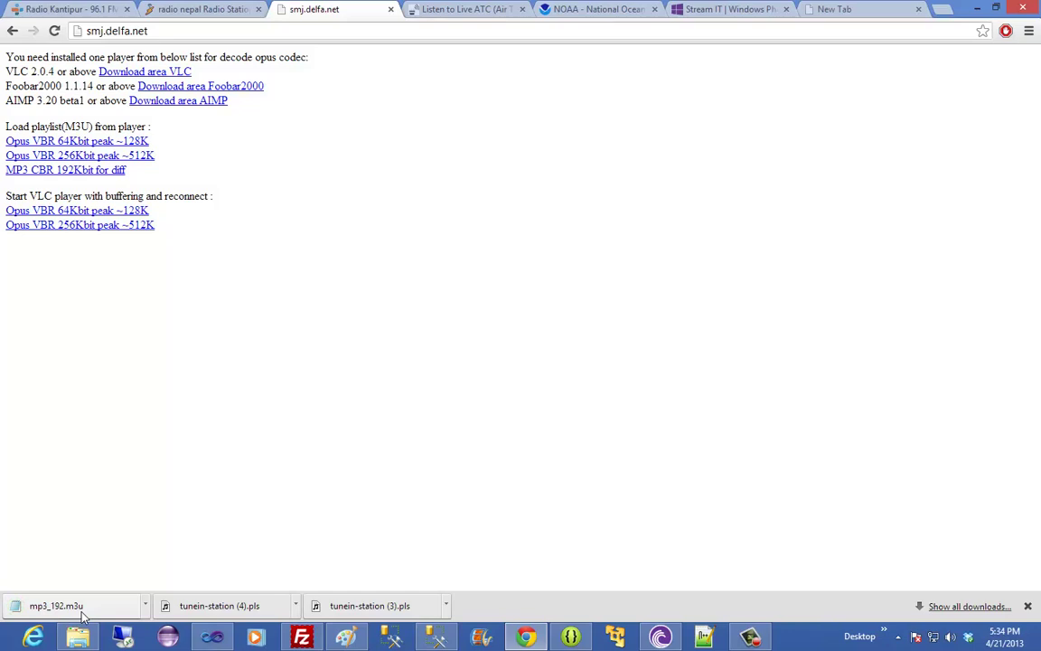
click(145, 606)
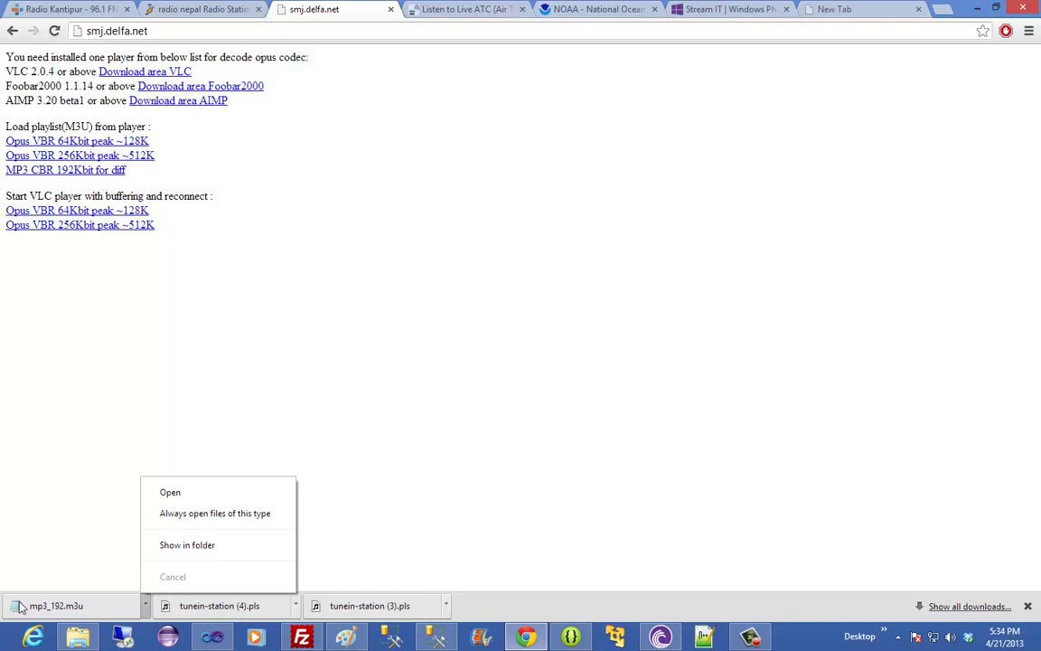
click(172, 493)
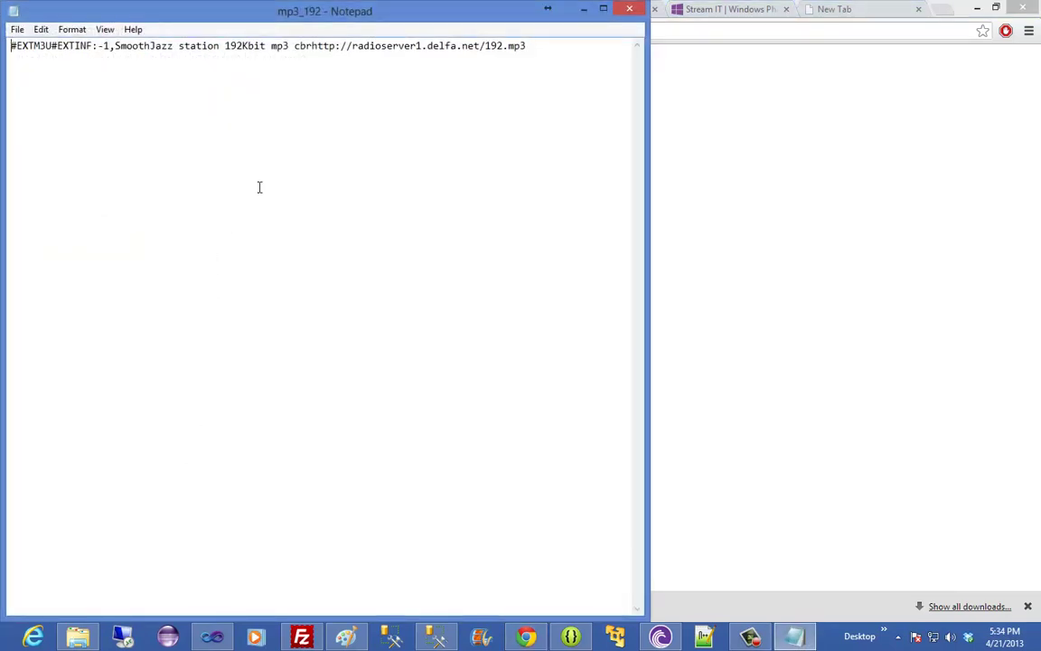
drag(311, 45, 521, 50)
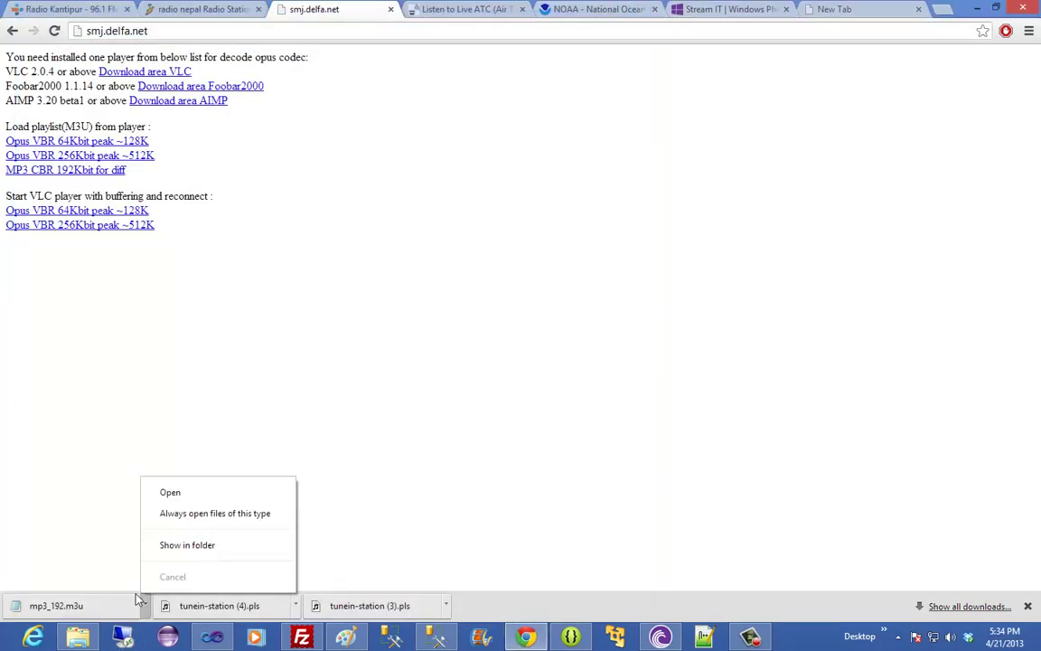
click(205, 546)
right_click(439, 170)
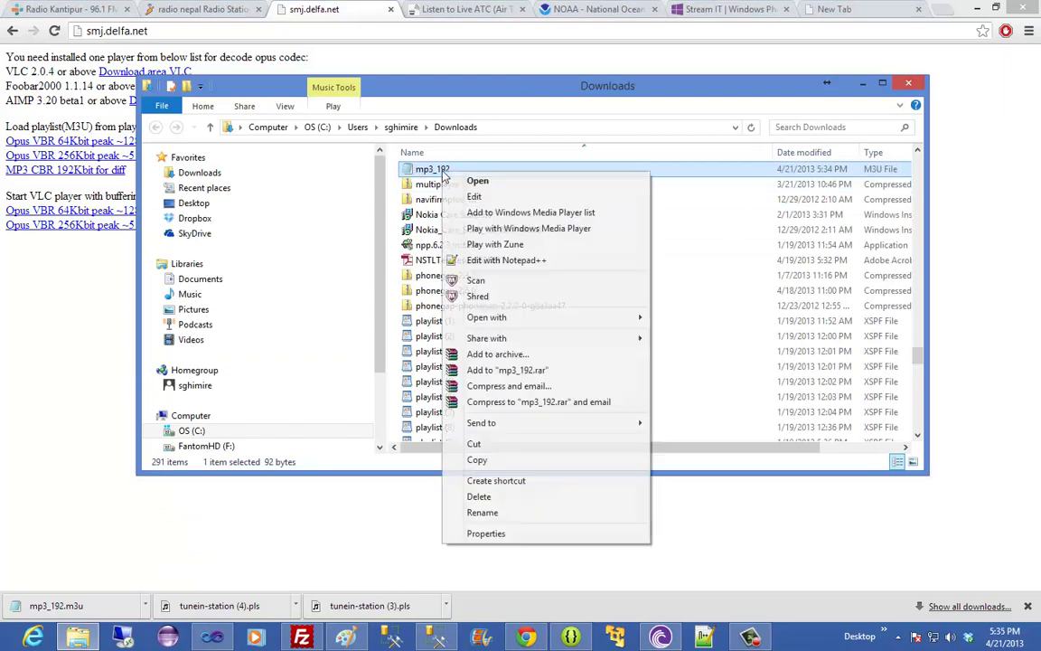
click(506, 259)
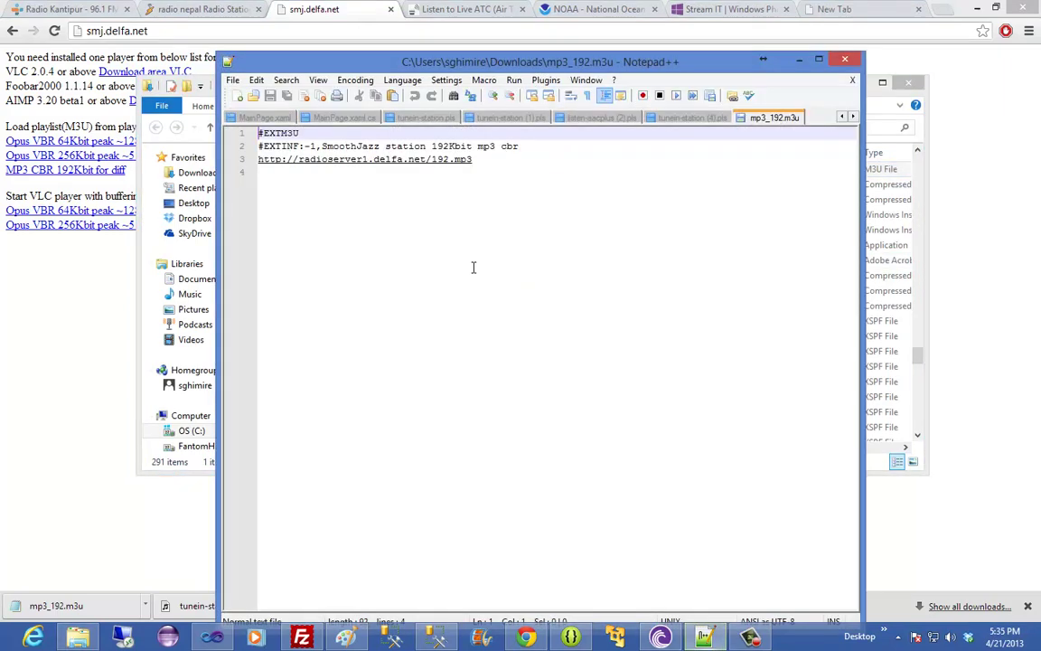
drag(474, 160, 248, 224)
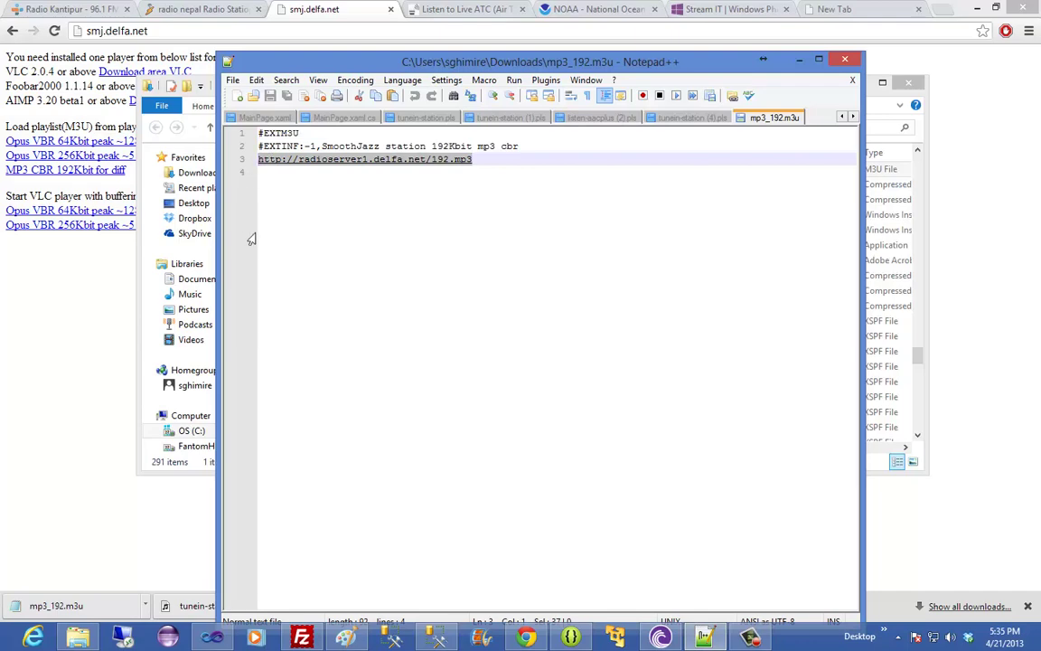
Stream the copied Smoothest Jazz address in Windows Media Player via Open URL, then stop and close it
click(255, 637)
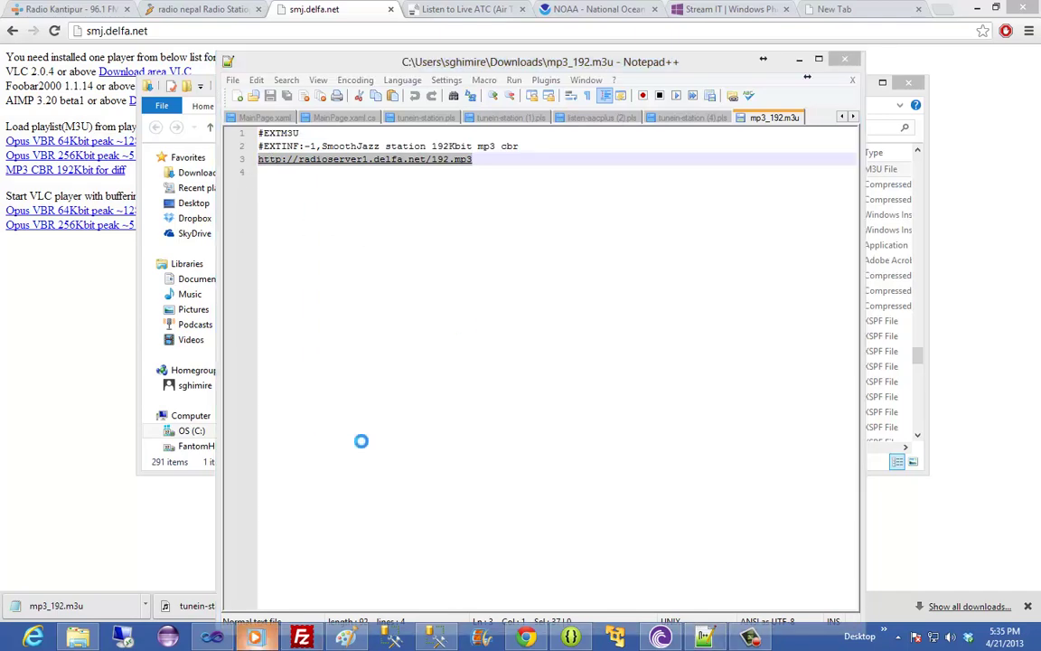
right_click(544, 116)
mouse_move(614, 121)
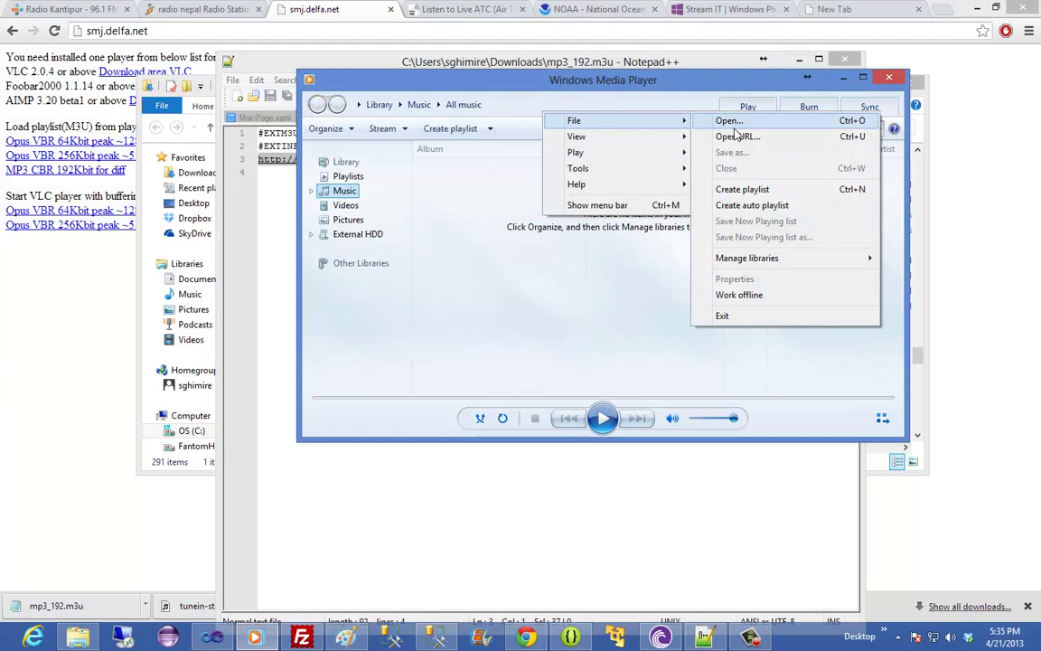
click(720, 135)
click(495, 367)
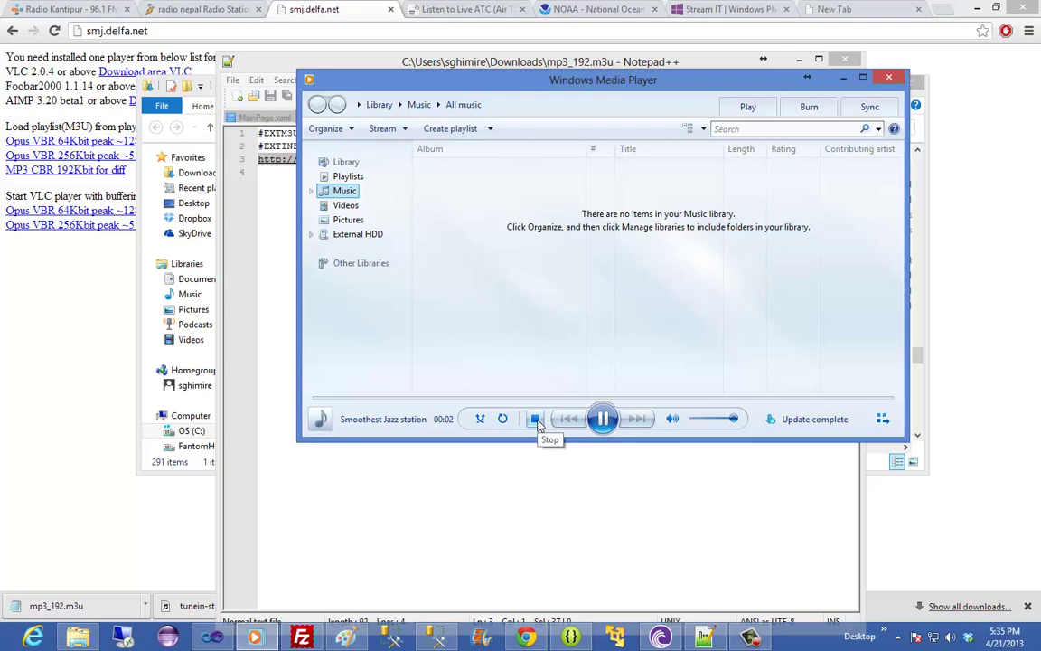
click(535, 420)
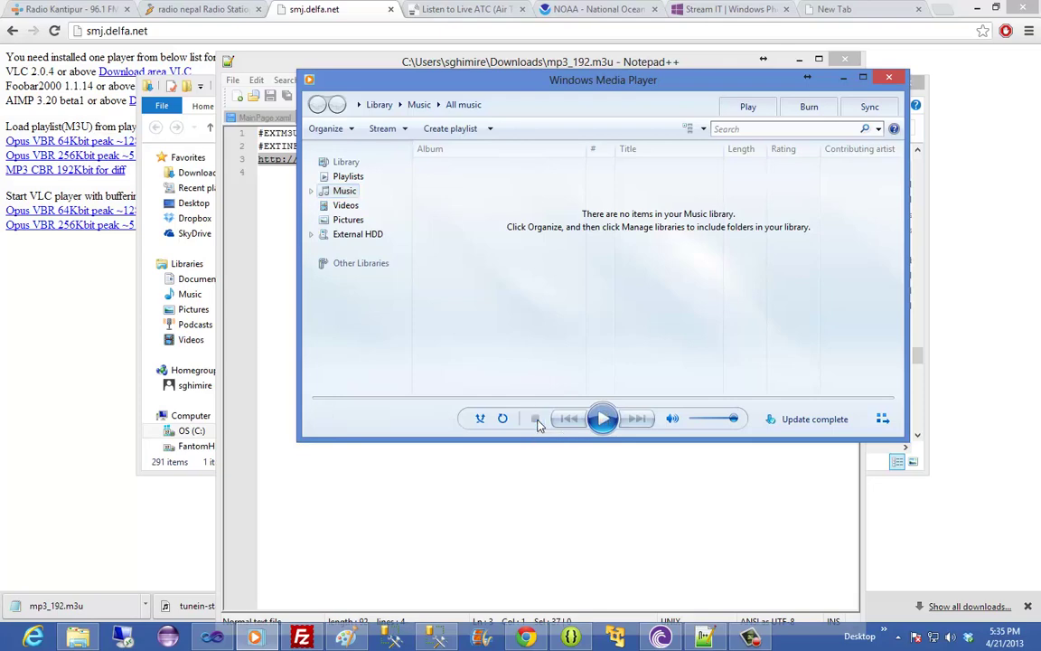
click(890, 80)
Open Chrome's Developer tools Network panel on the LiveATC tab and focus the Airport/ARTCC Code box
click(409, 16)
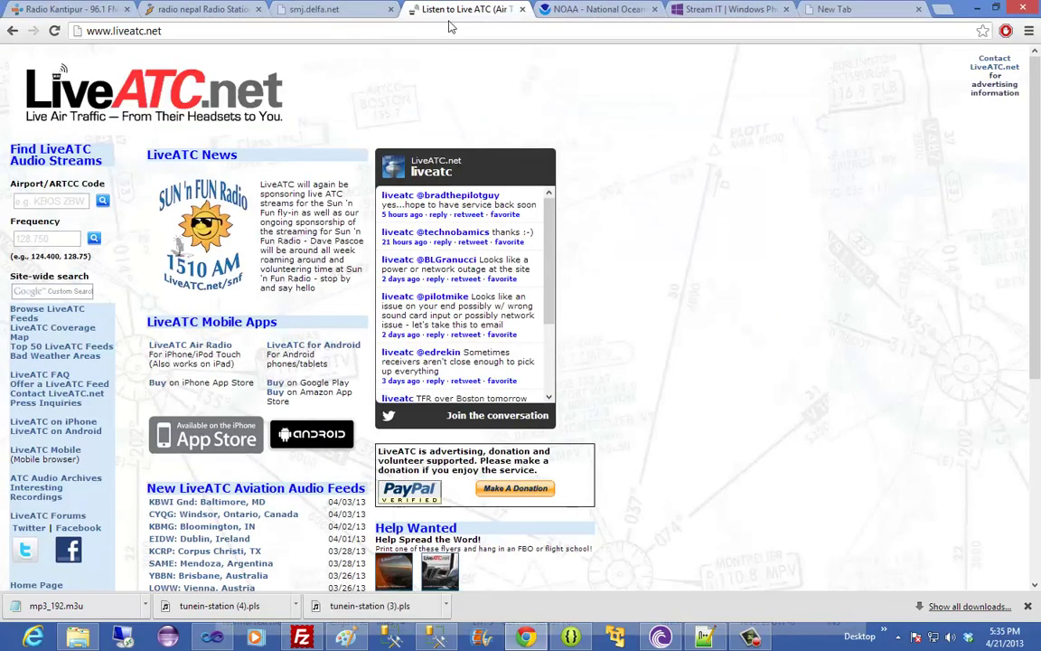
click(63, 201)
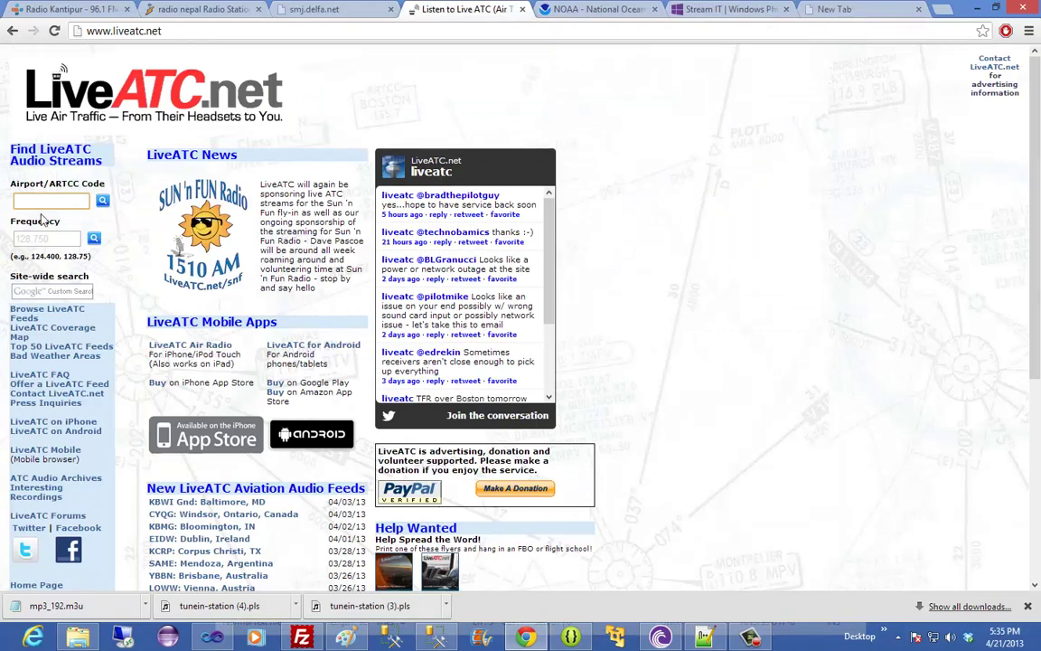
click(1028, 31)
mouse_move(830, 303)
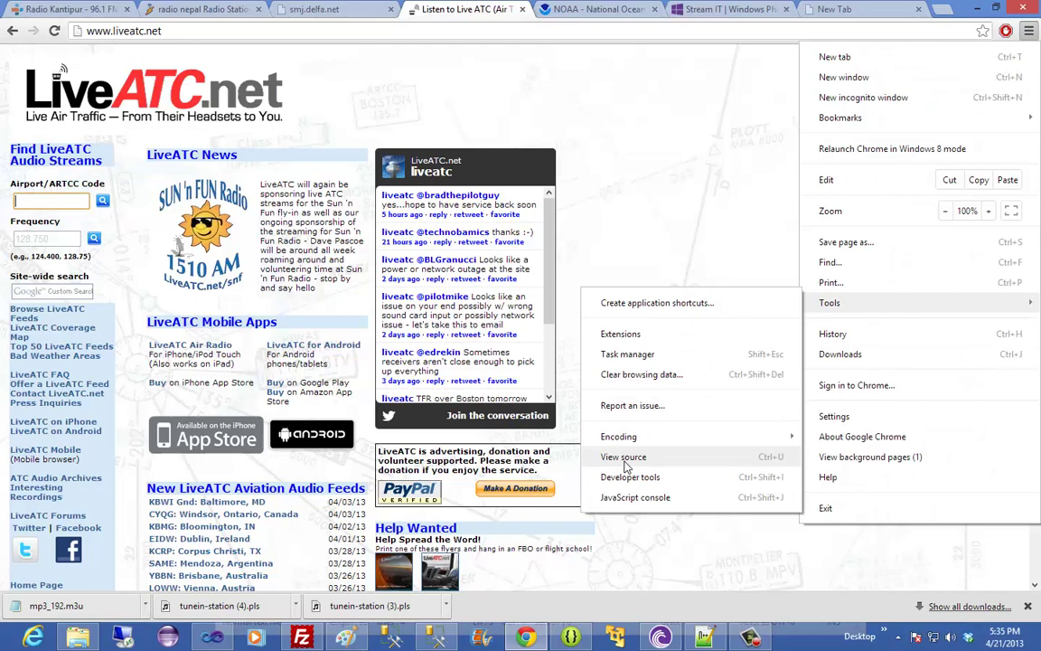
click(624, 478)
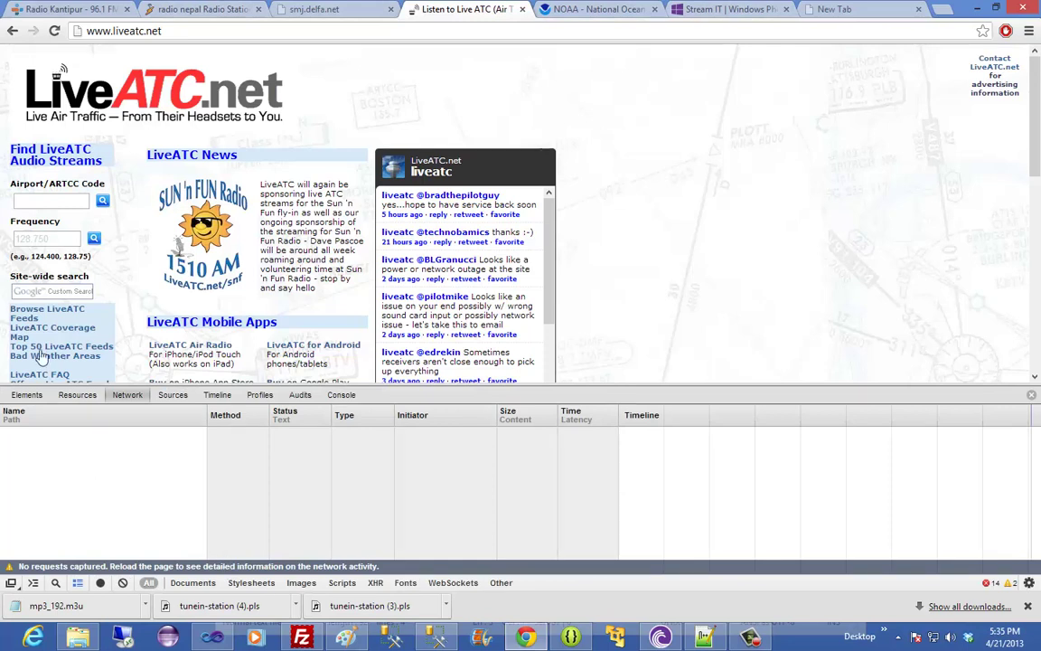
click(46, 201)
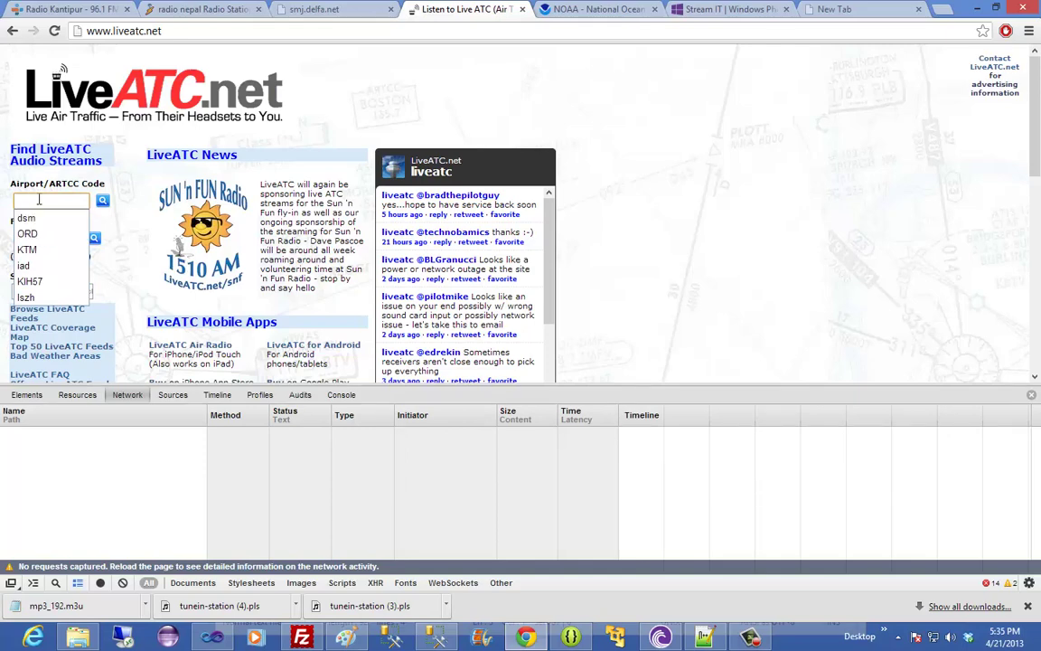
Search LiveATC for airport DSM and launch the KDSM feed's Windows Media Player link
text(DSM)
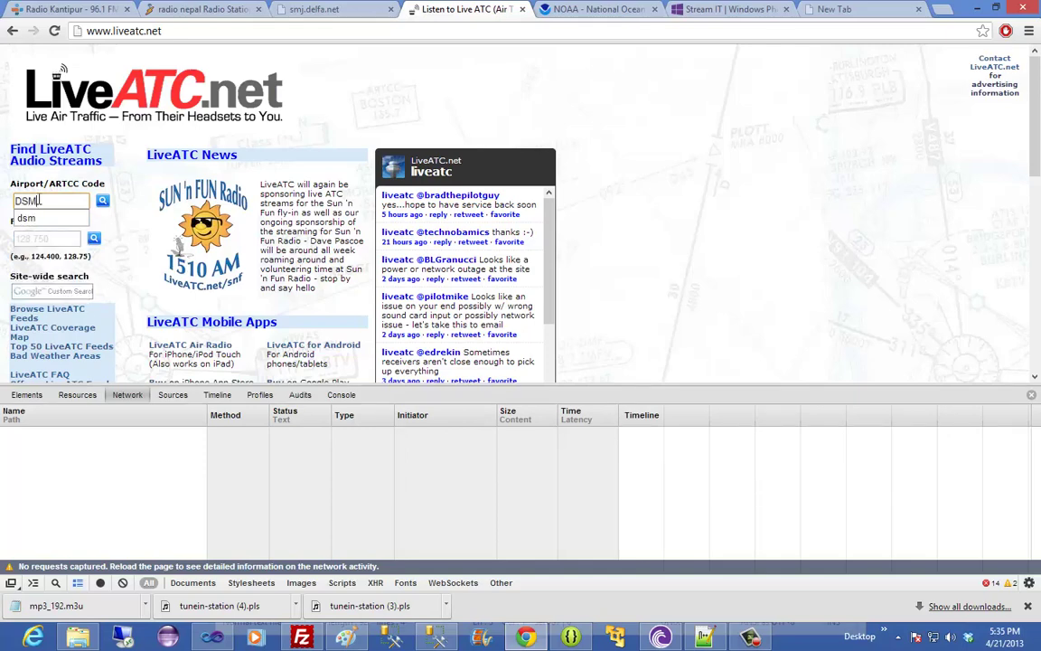
click(97, 201)
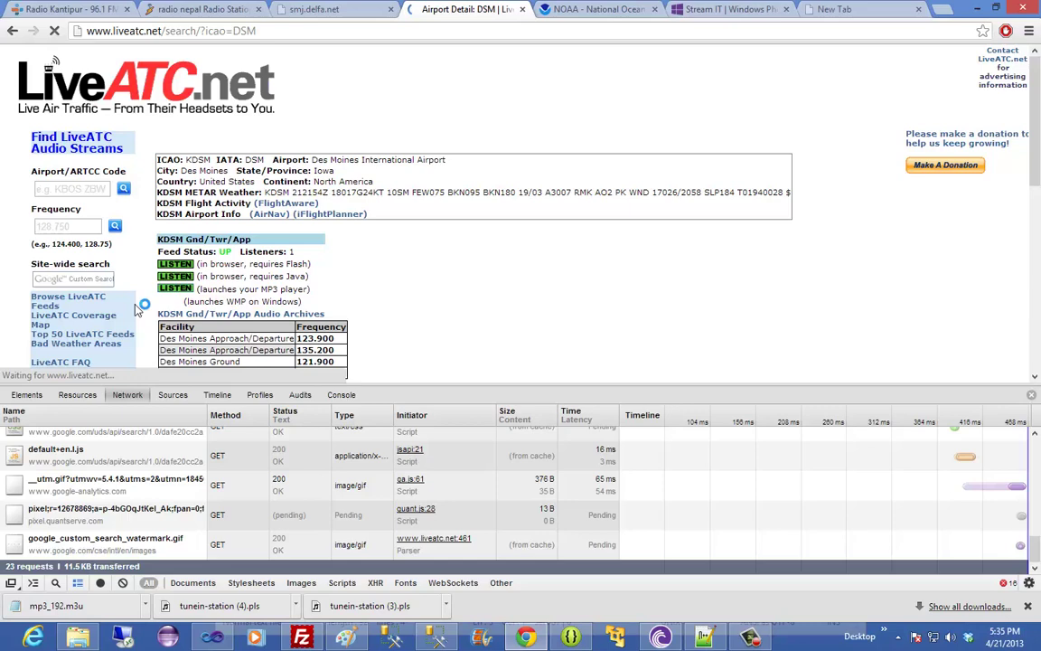
scroll(479, 281, down, 2)
scroll(363, 116, up, 3)
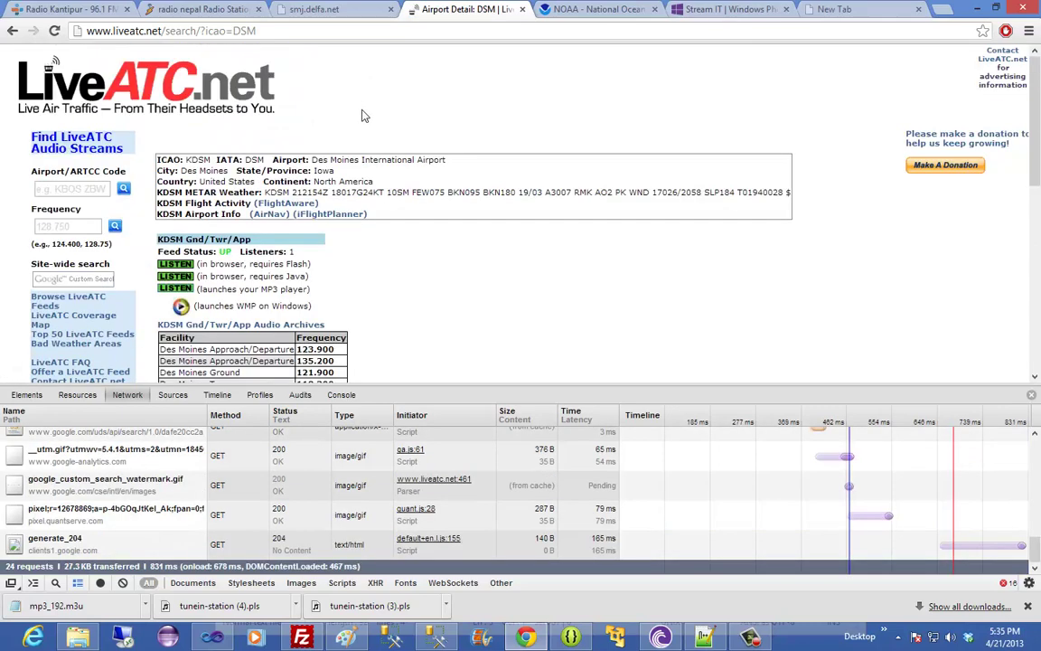
scroll(425, 256, down, 2)
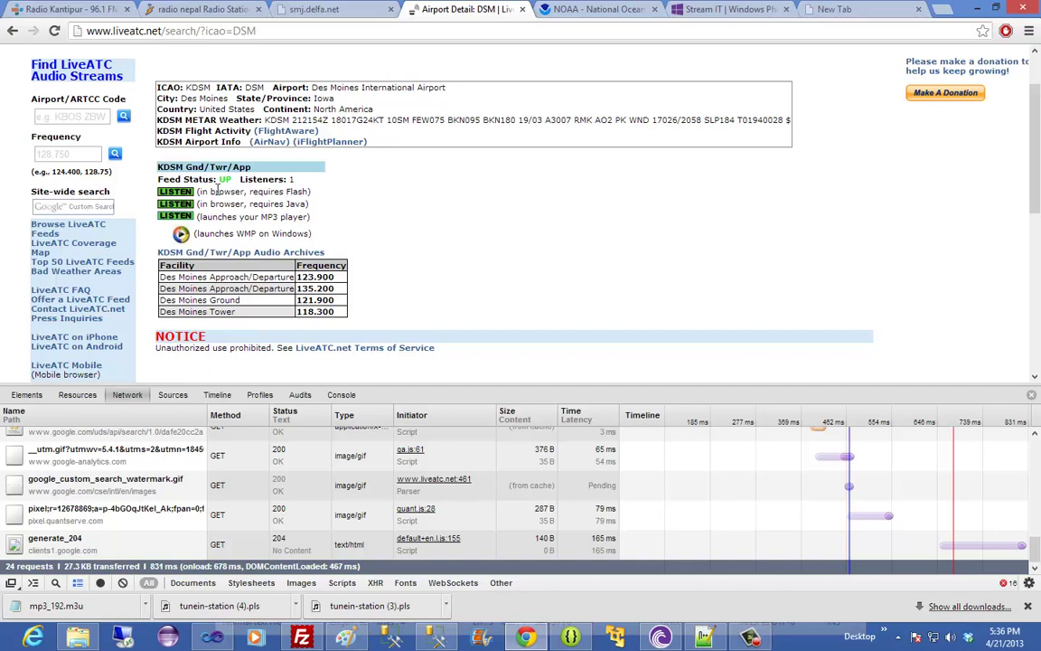
double_click(270, 217)
click(181, 233)
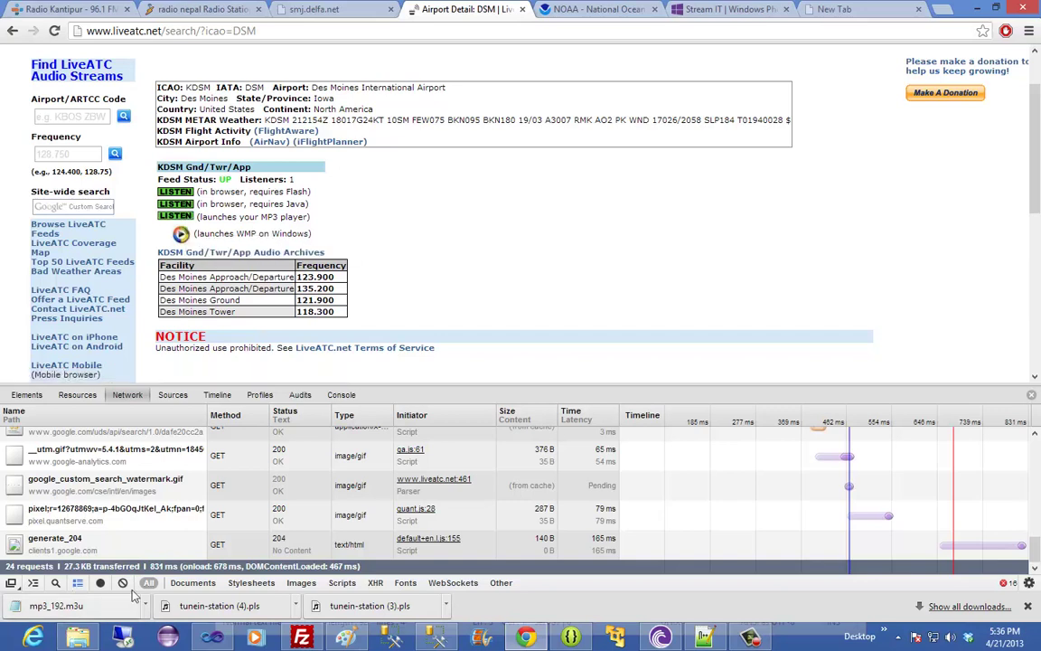
click(181, 235)
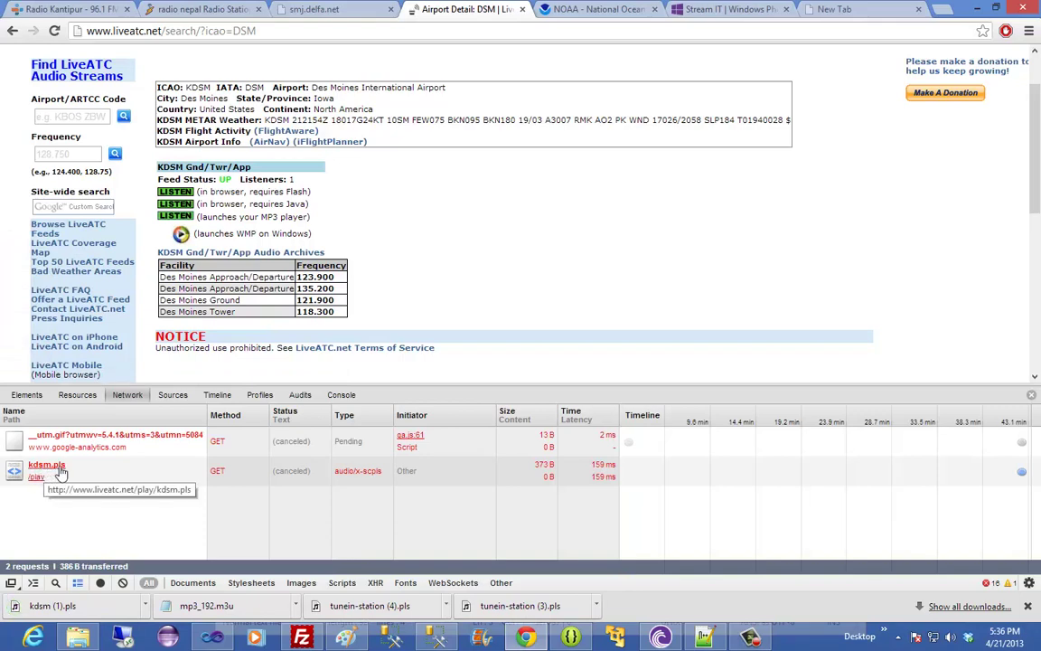
Load the kdsm.pls Request URL from the DevTools Headers in the address bar to download it
click(54, 468)
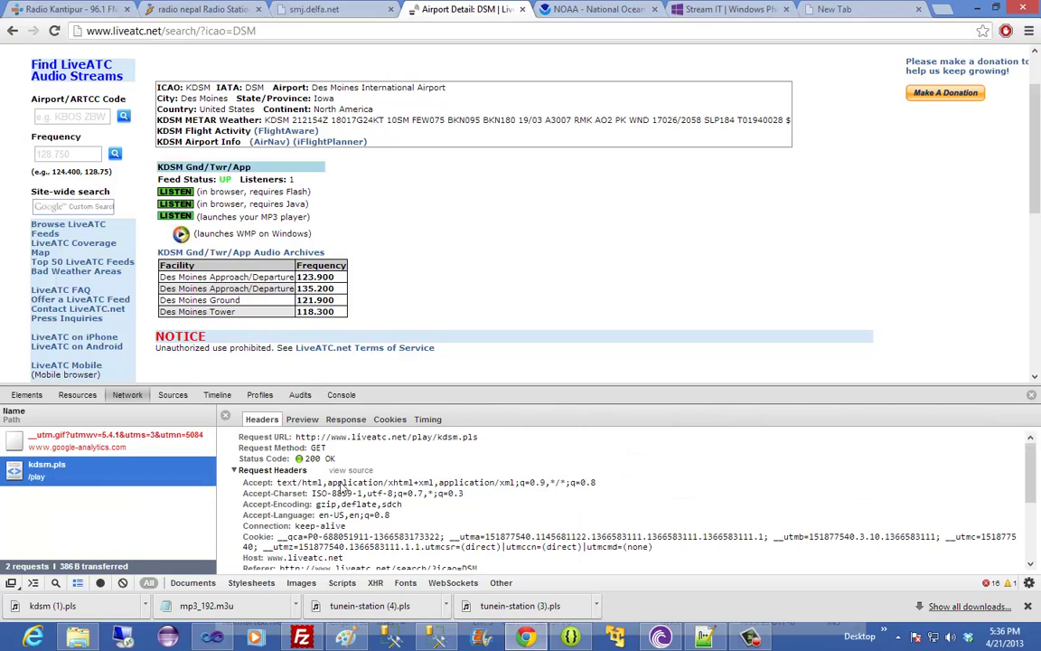
drag(478, 437, 295, 437)
key(ctrl+c)
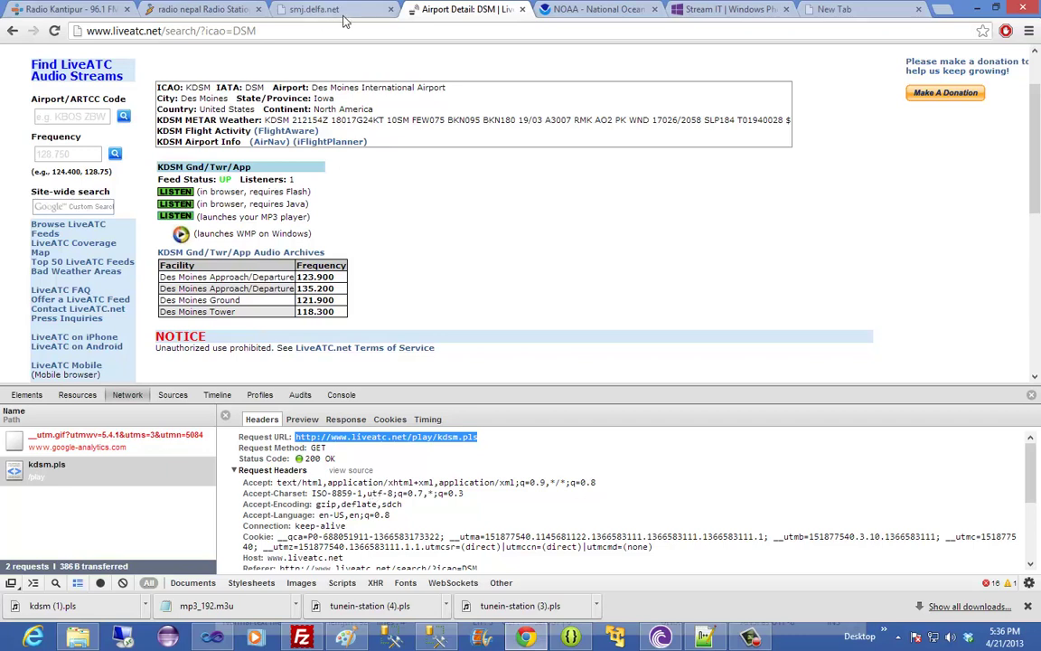
click(319, 32)
key(ctrl+v)
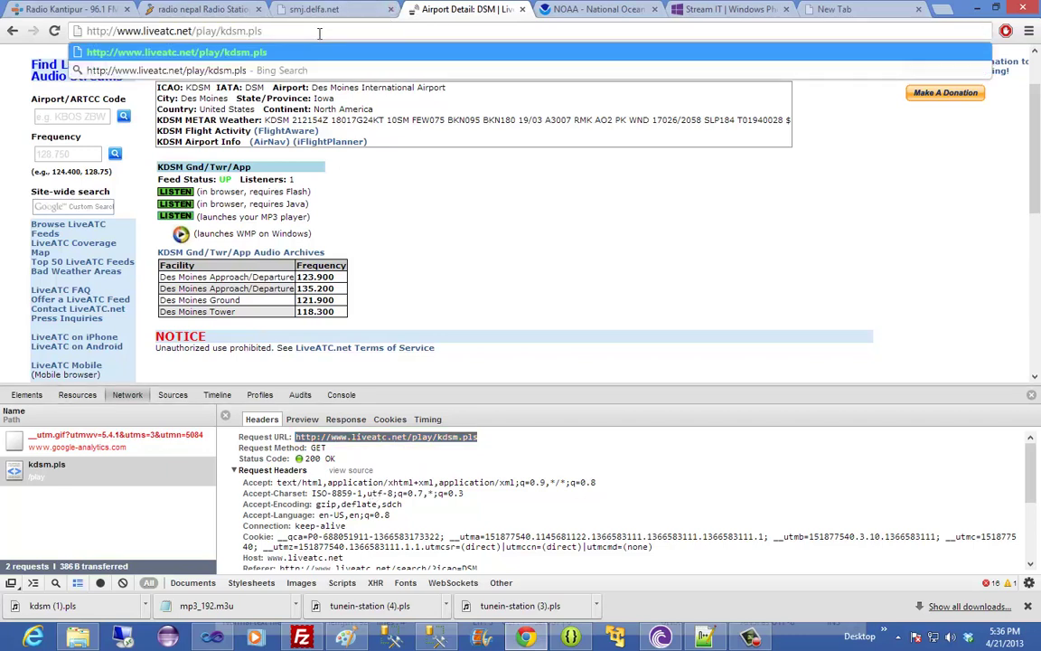
key(Return)
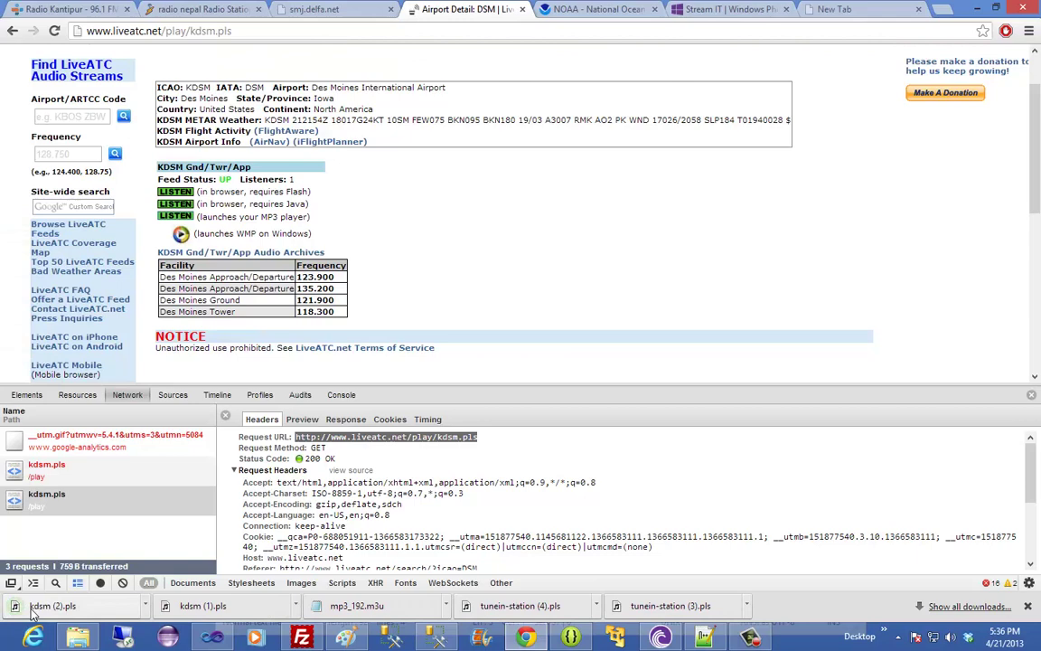
Open kdsm (2).pls from the Downloads folder in Notepad++ via Edit with Notepad++
click(145, 609)
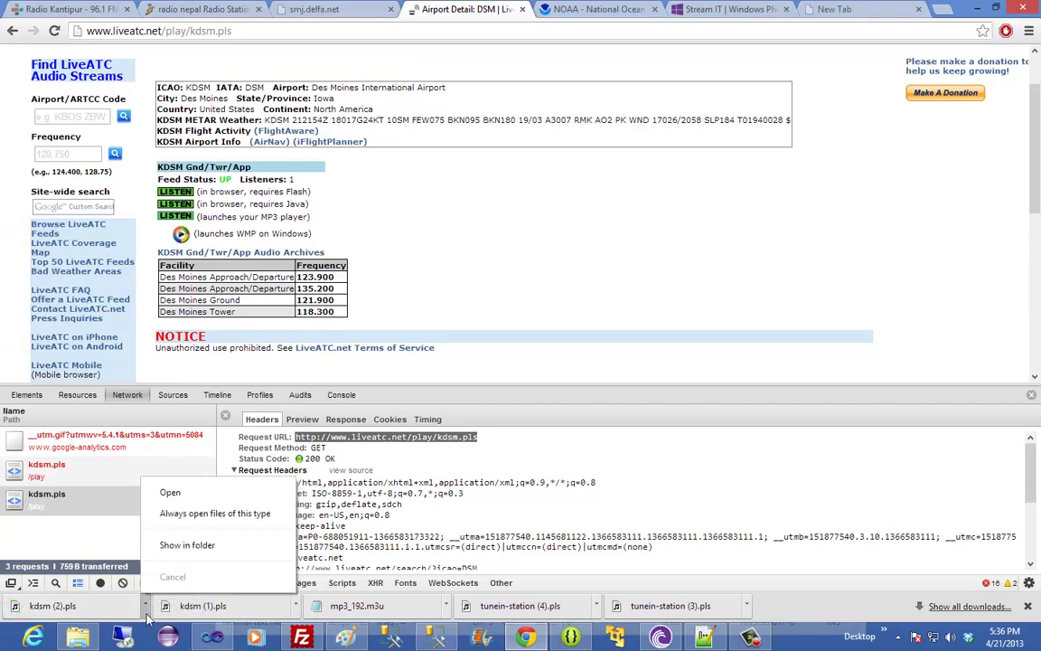
click(185, 545)
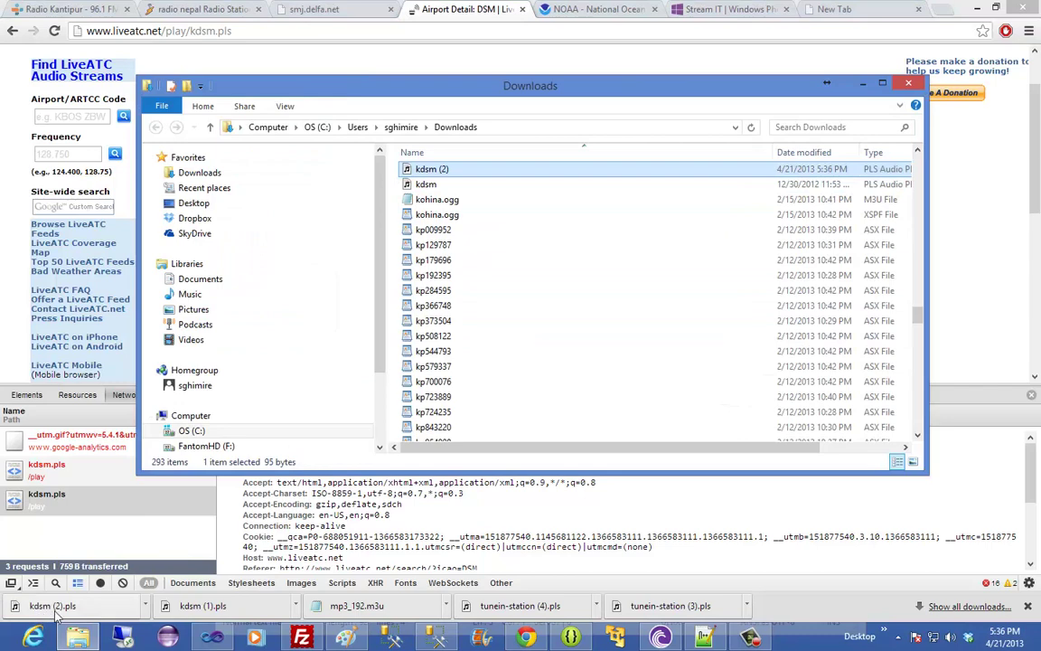
right_click(449, 171)
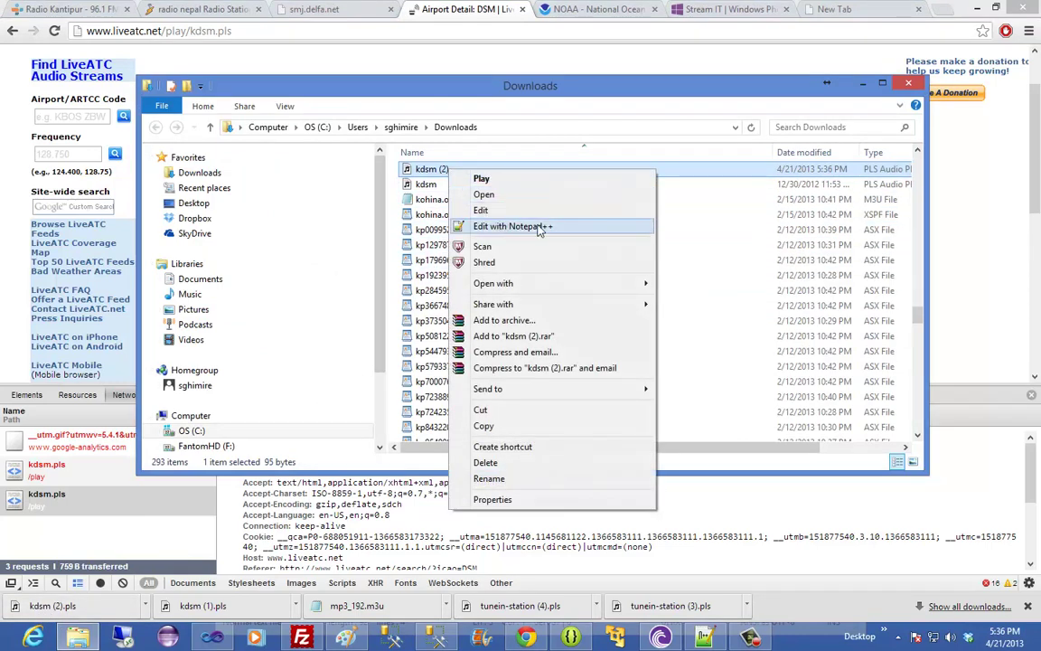
click(506, 226)
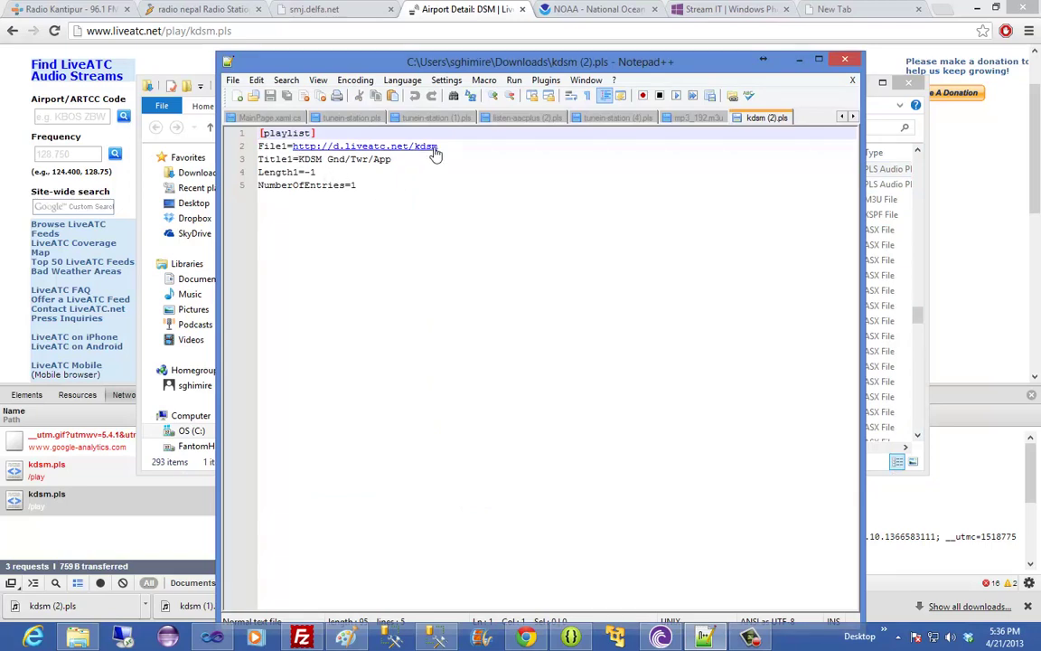
drag(442, 146, 293, 147)
key(ctrl+c)
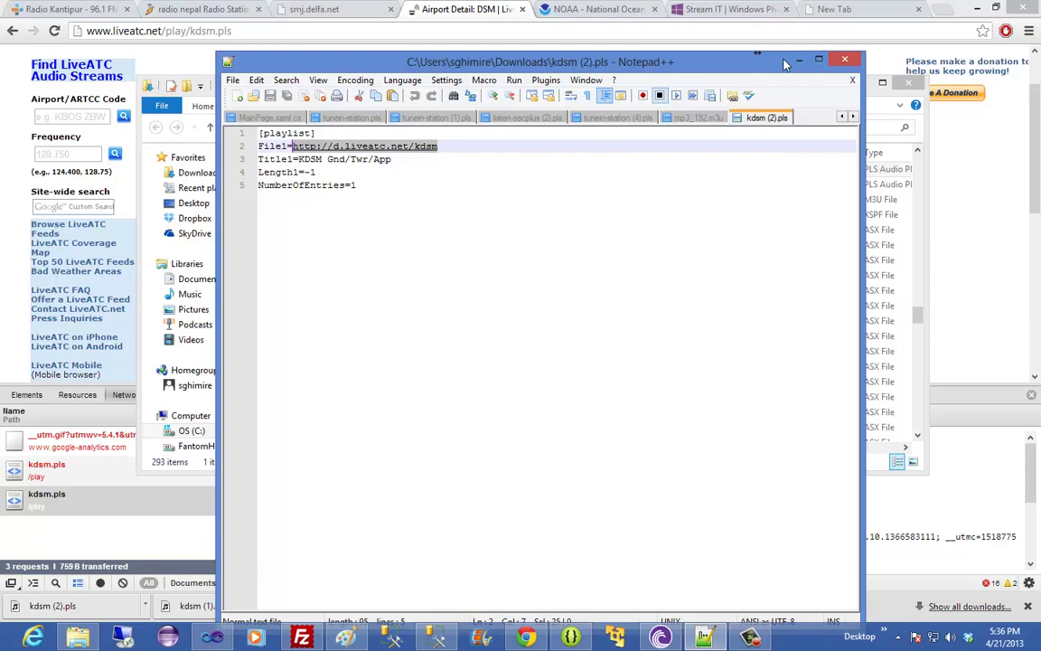
click(844, 59)
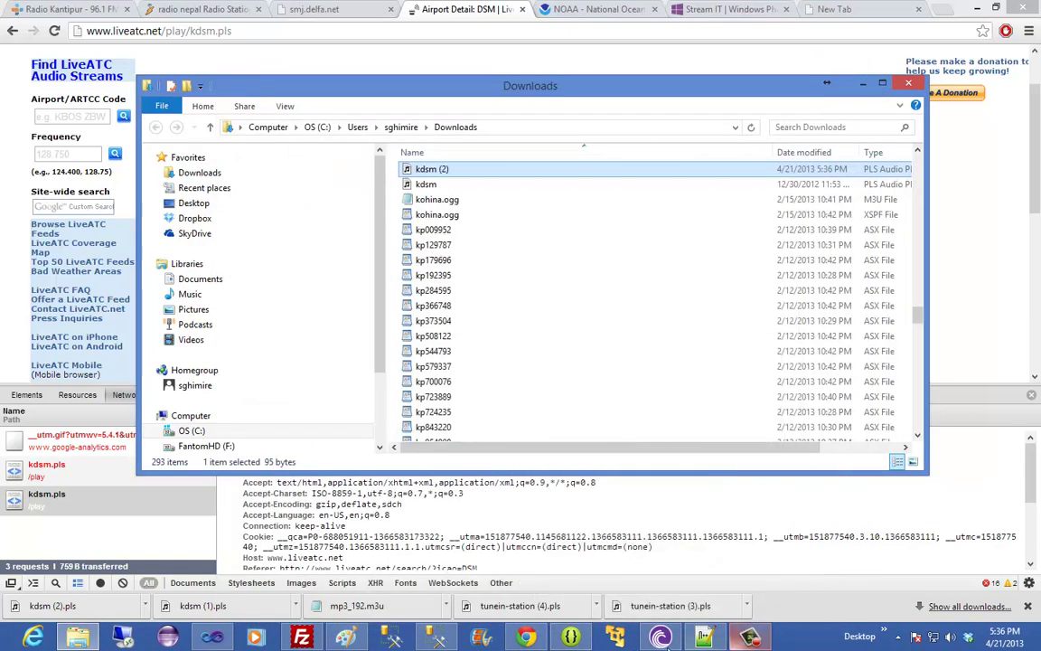
click(255, 638)
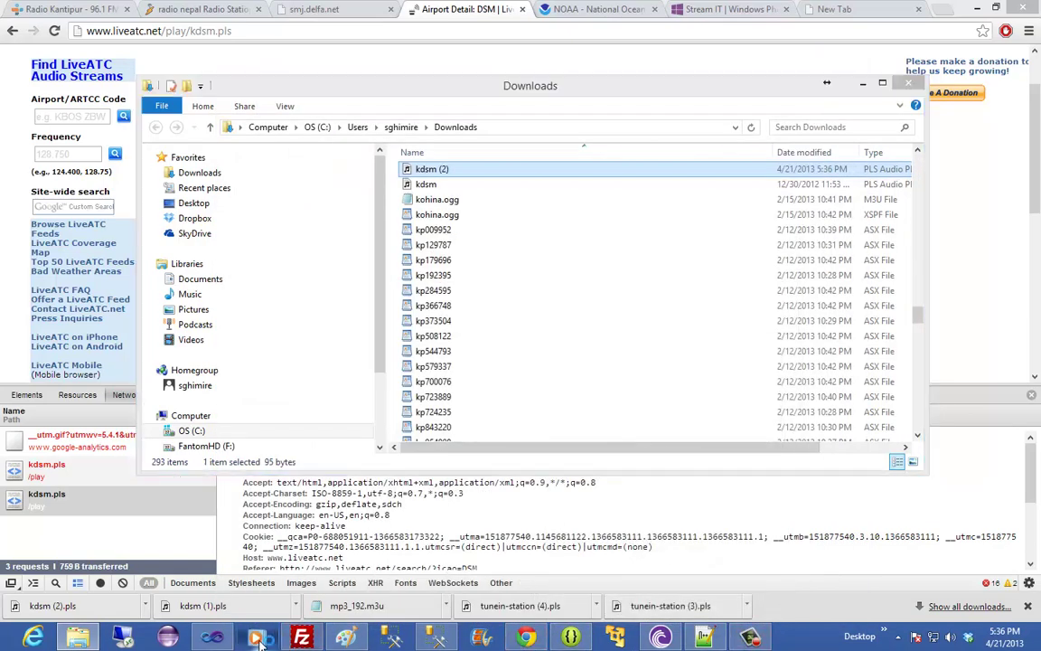
right_click(522, 114)
mouse_move(542, 119)
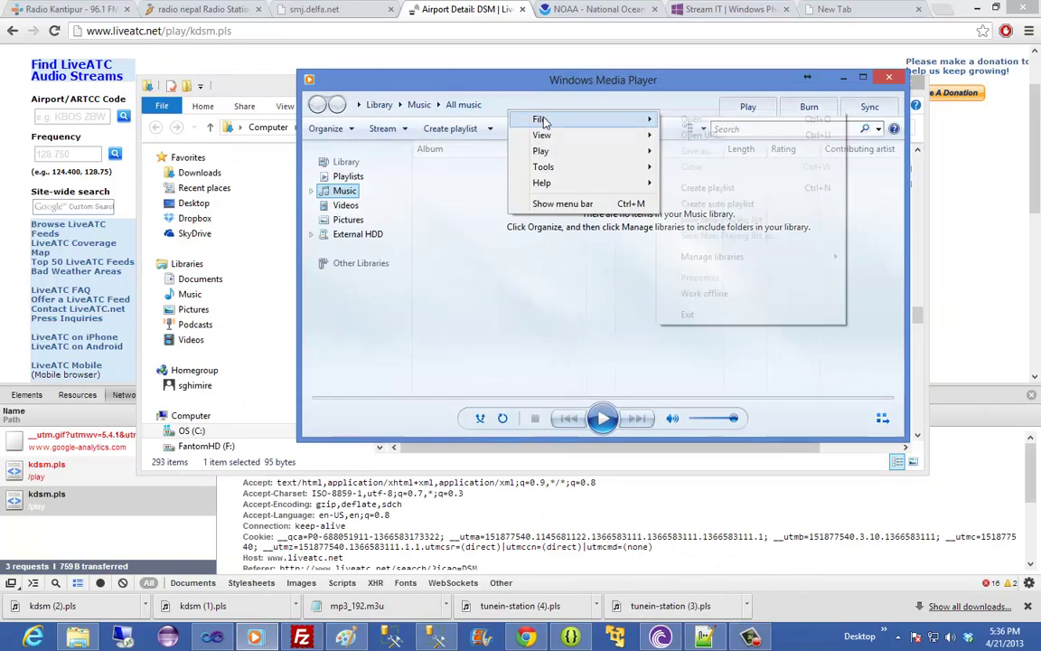
click(696, 135)
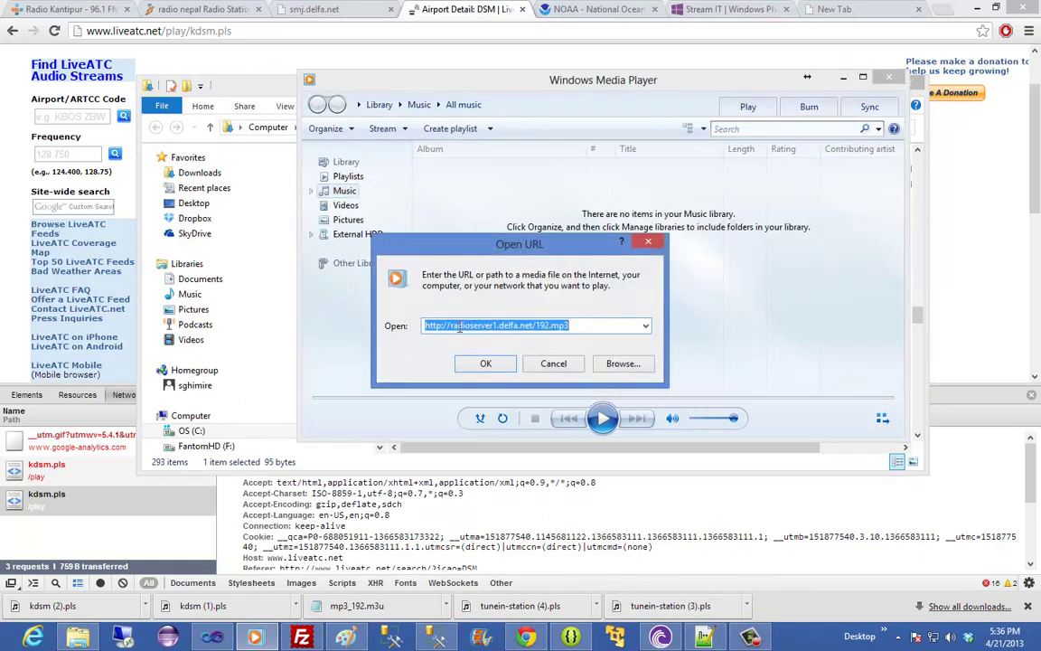
key(ctrl+v)
click(486, 362)
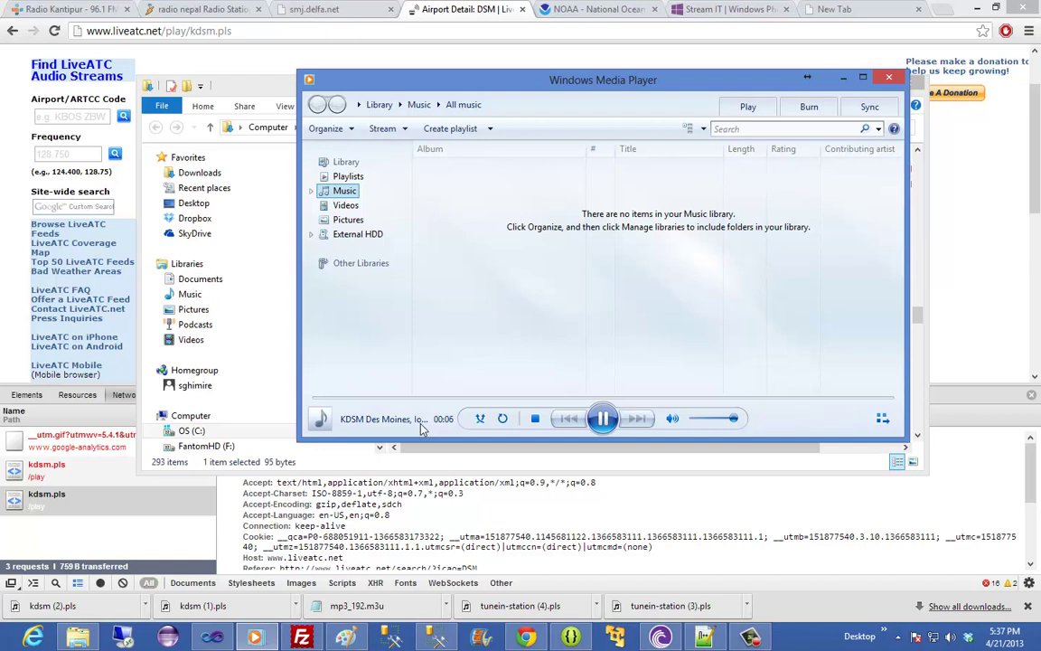
click(536, 421)
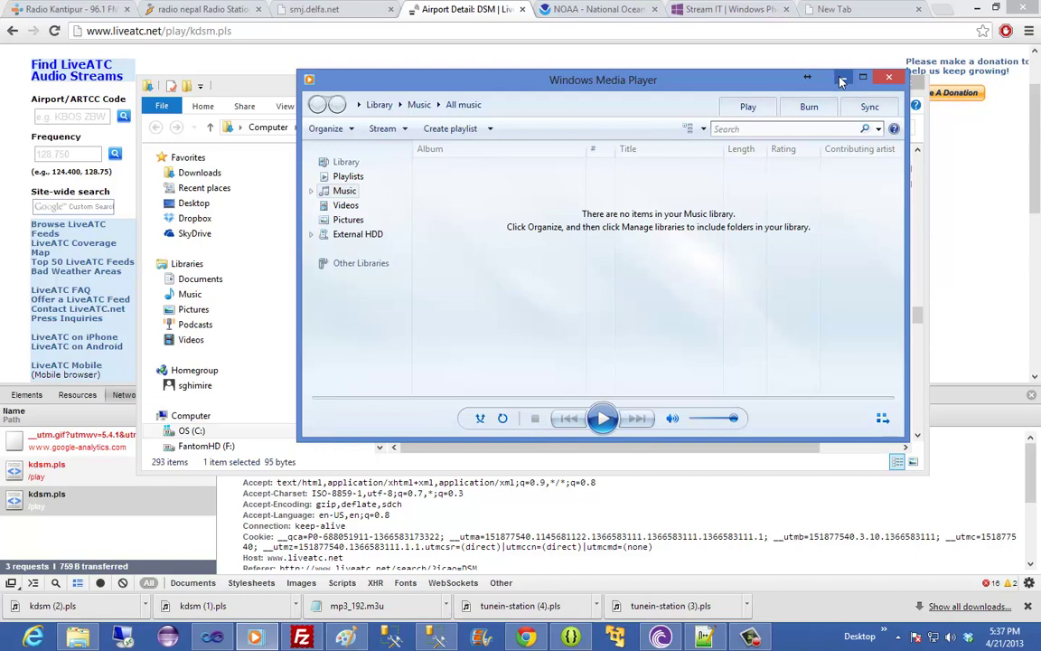
Minimize the player and enter an Urbandale ZIP code in the NOAA Weather.gov Forecast box
click(841, 81)
click(597, 9)
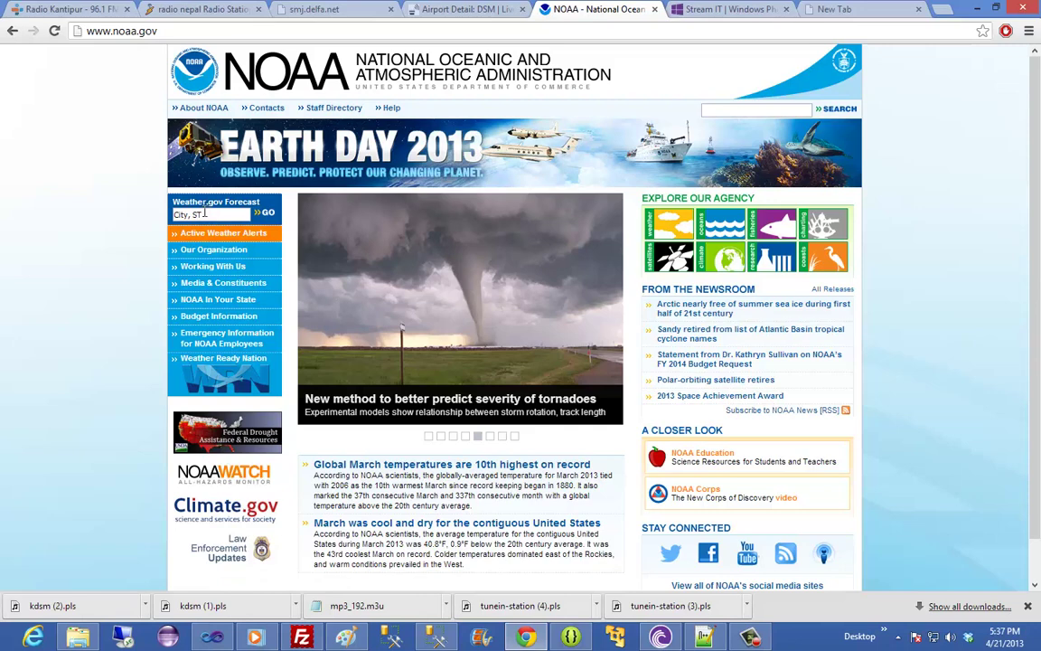
click(205, 212)
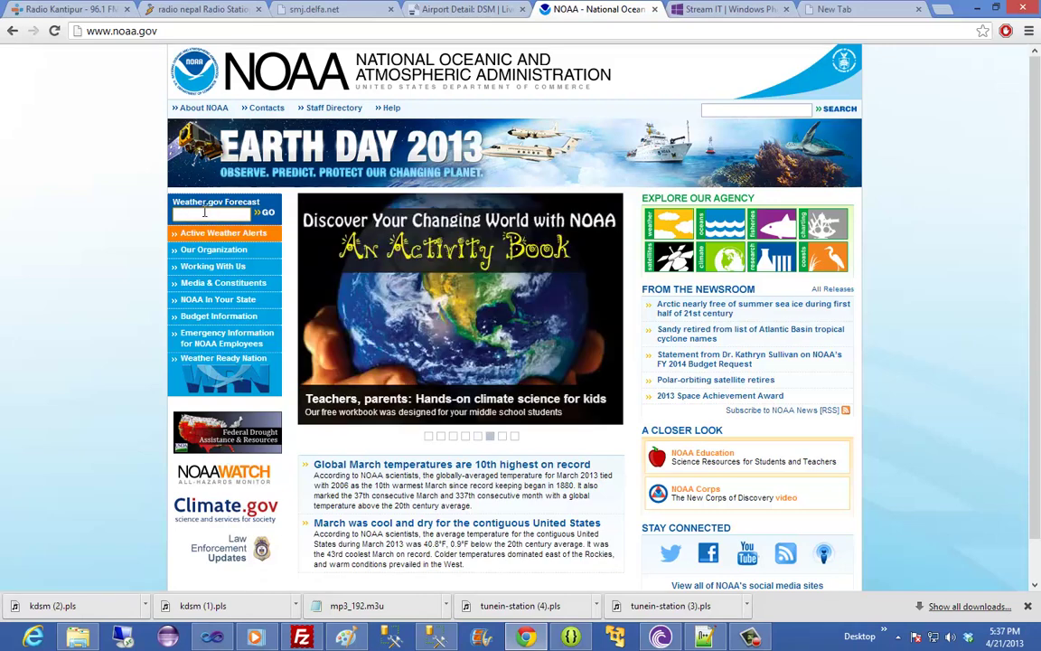
text(503)
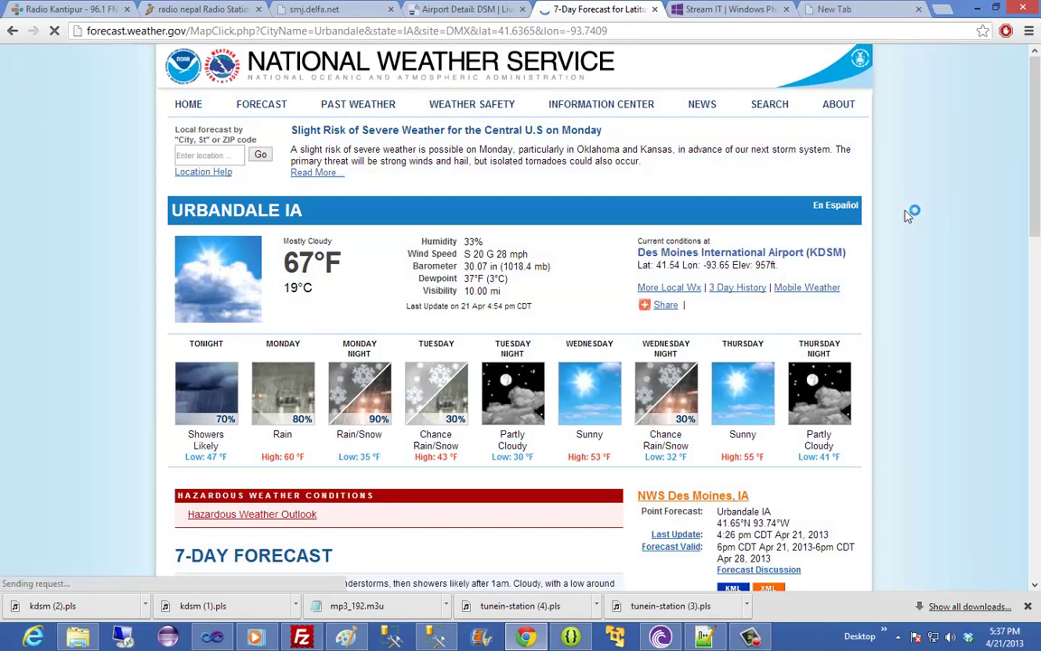
Scroll through the Urbandale, IA 7-day forecast down to the additional forecasts links
scroll(908, 216, down, 2)
scroll(907, 215, down, 2)
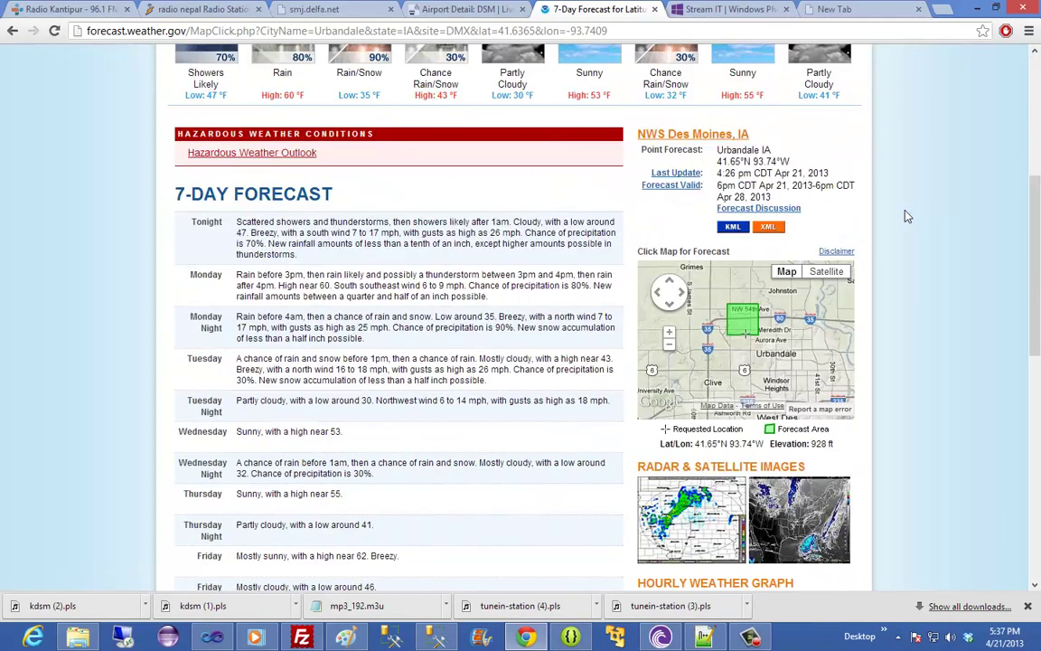
scroll(907, 219, down, 2)
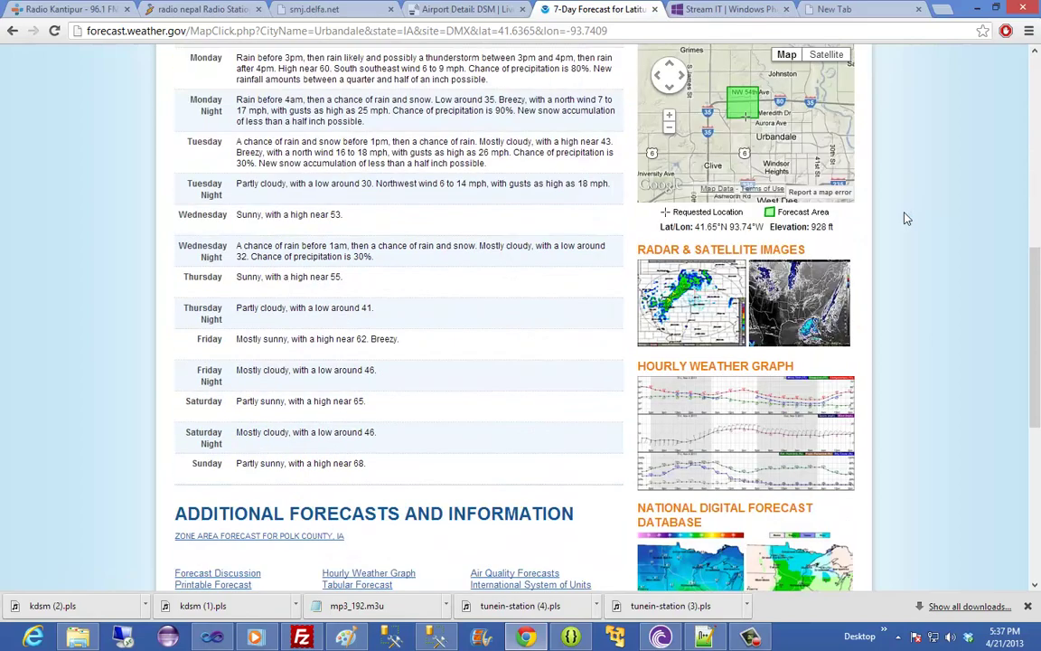
scroll(908, 218, down, 1)
scroll(907, 219, down, 2)
scroll(907, 218, down, 2)
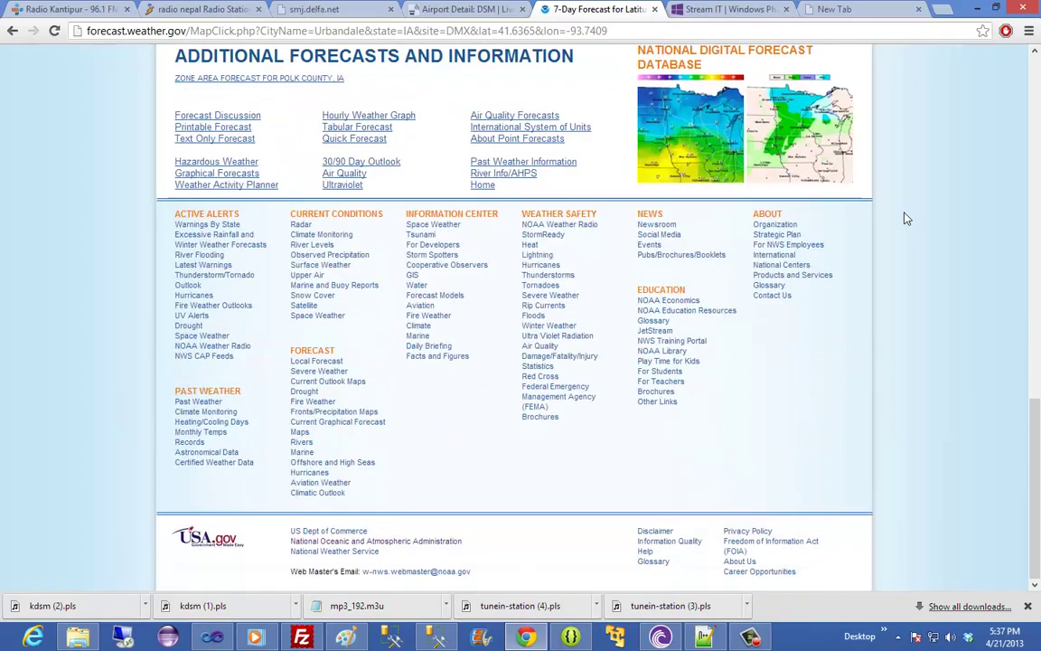
scroll(907, 219, up, 5)
scroll(891, 228, up, 5)
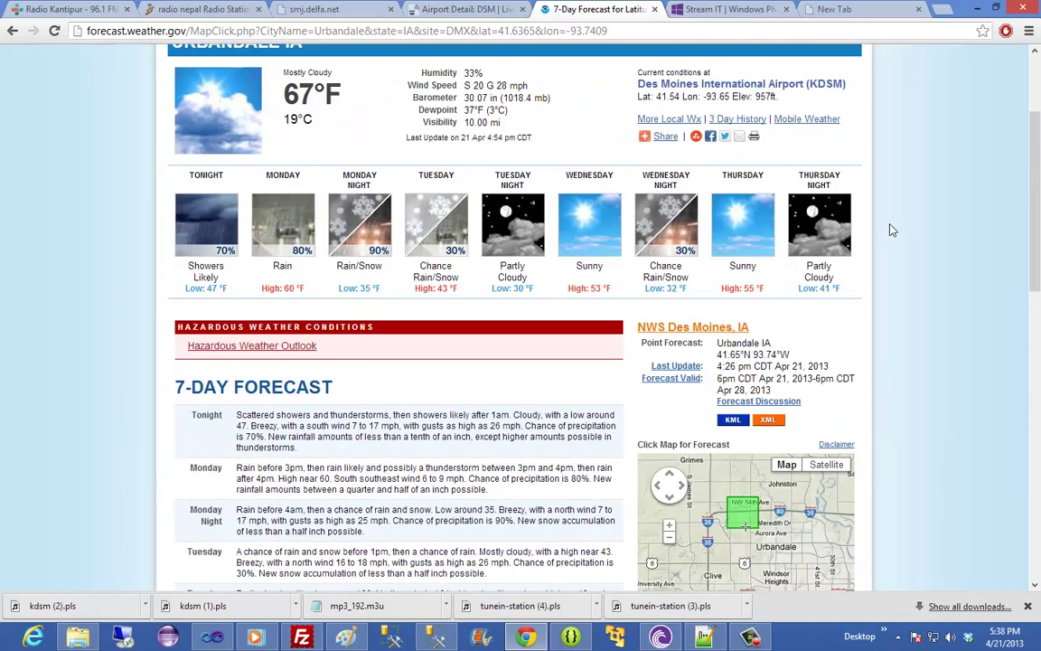
scroll(888, 232, up, 1)
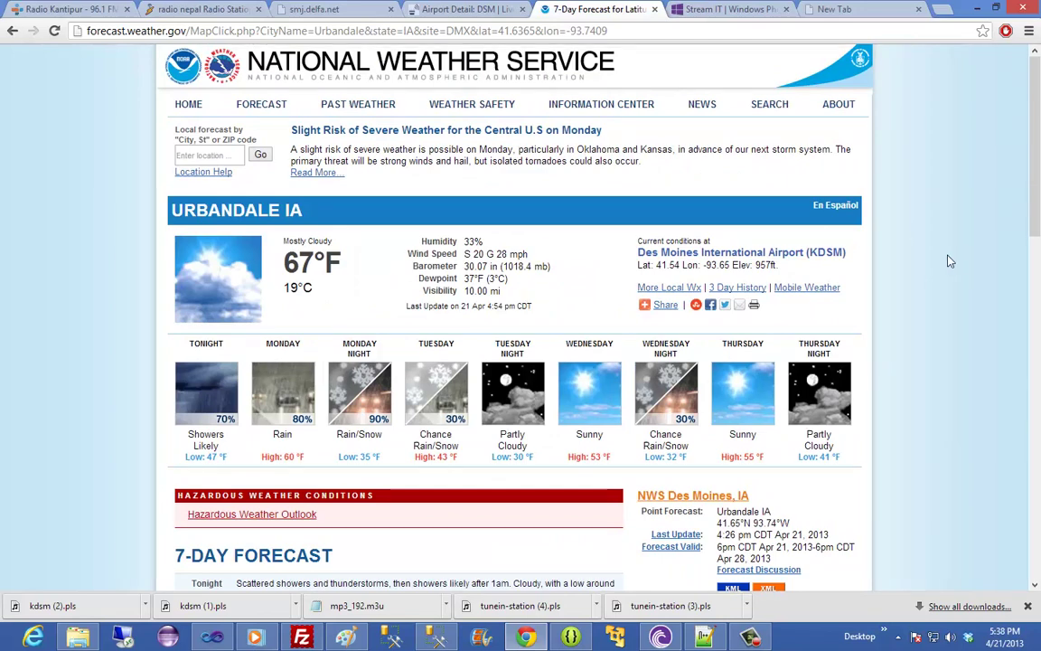
scroll(470, 388, down, 9)
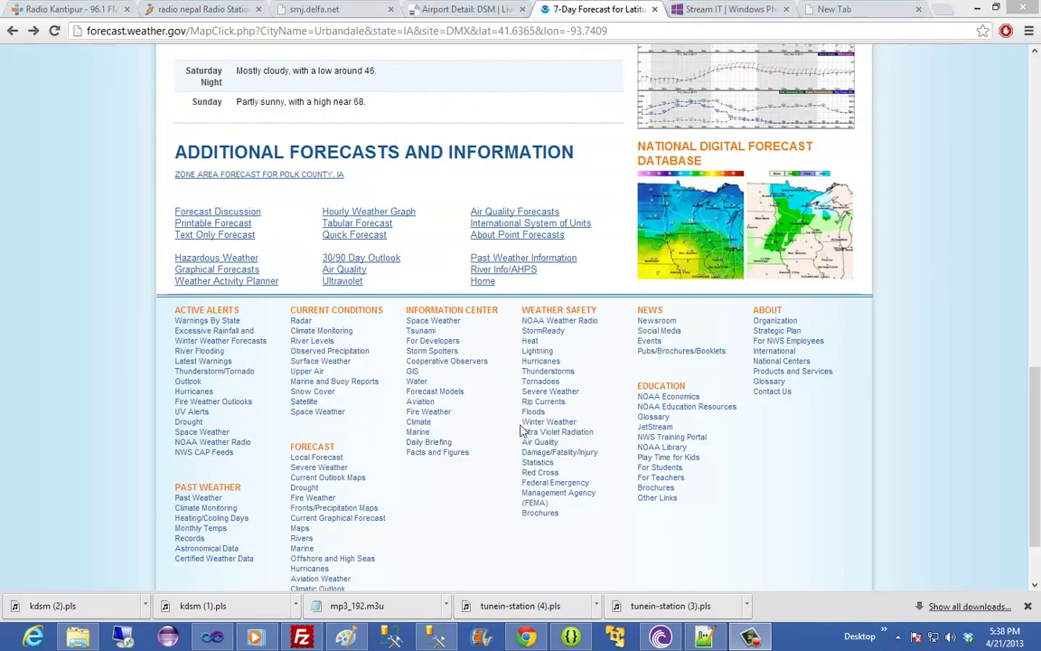
click(580, 325)
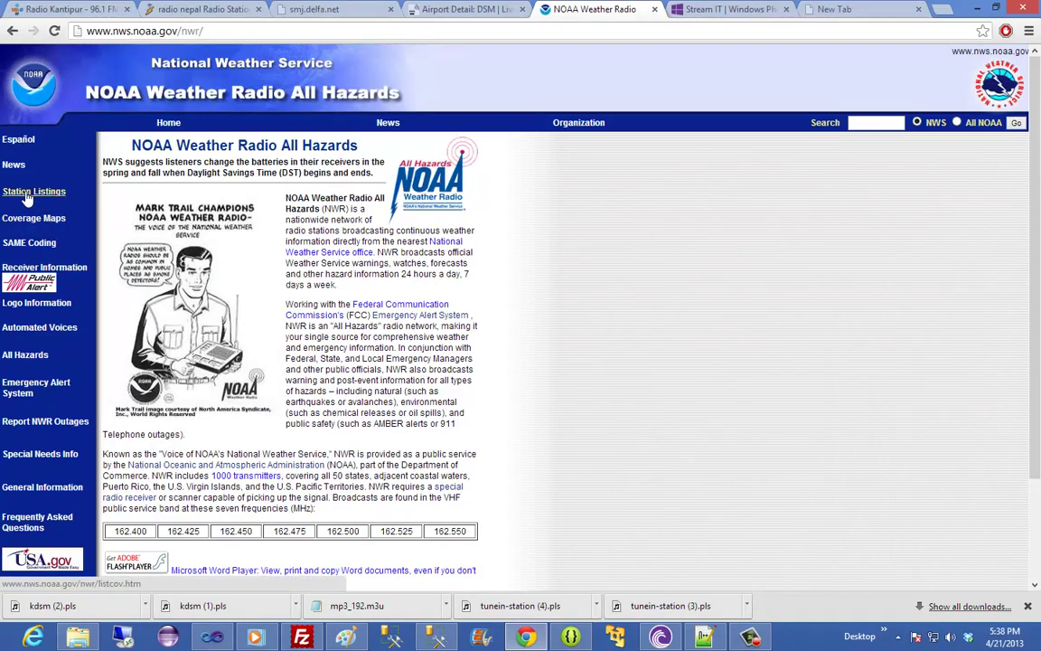
click(51, 193)
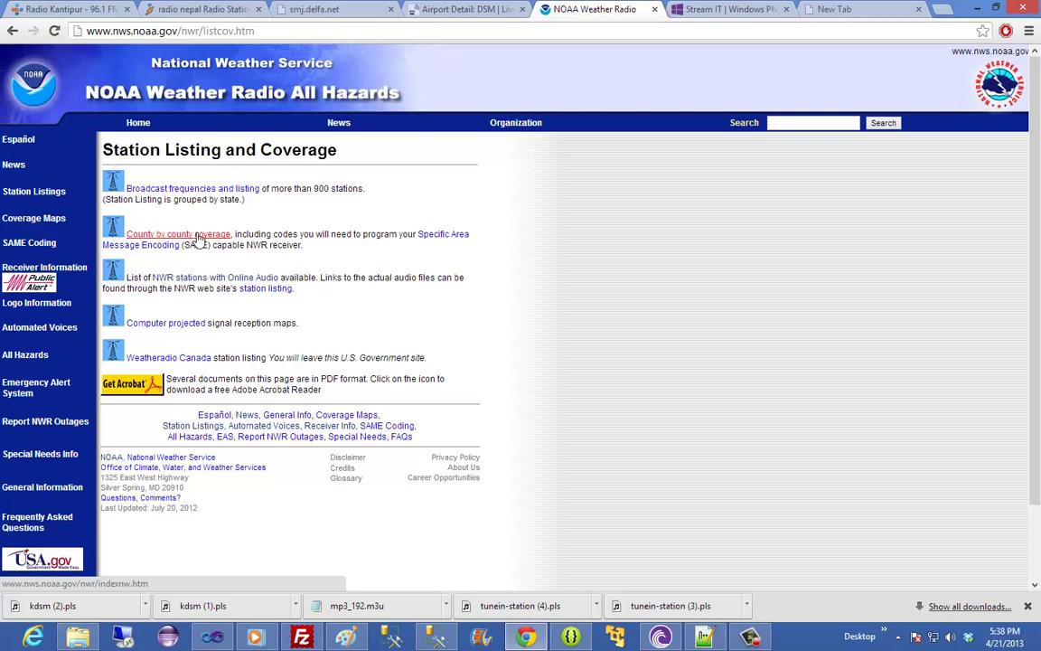
click(197, 237)
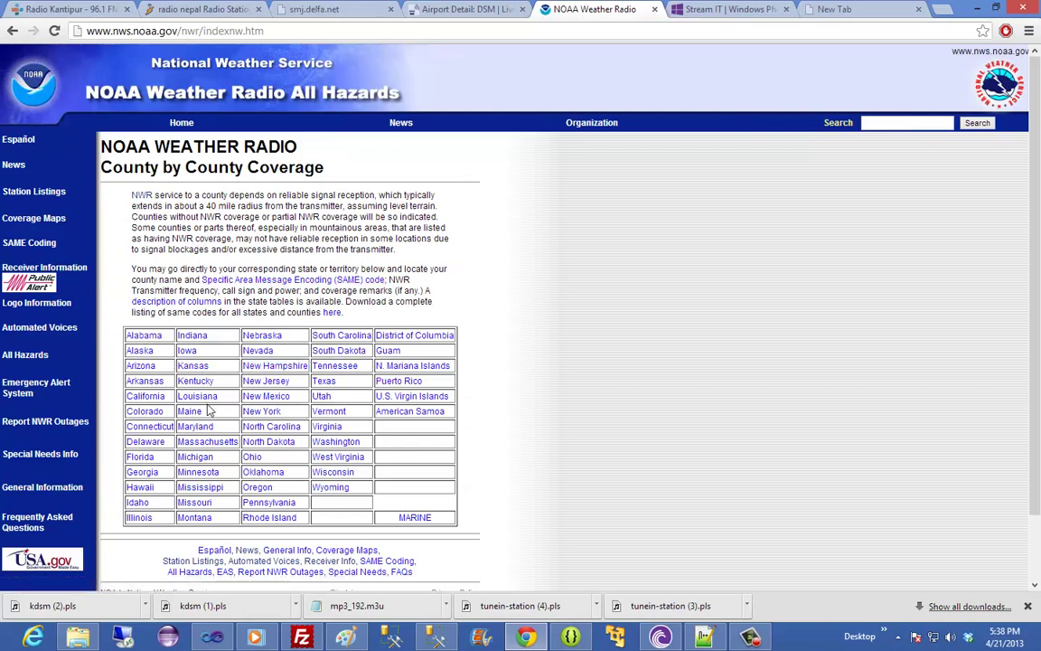
click(190, 353)
scroll(276, 328, down, 4)
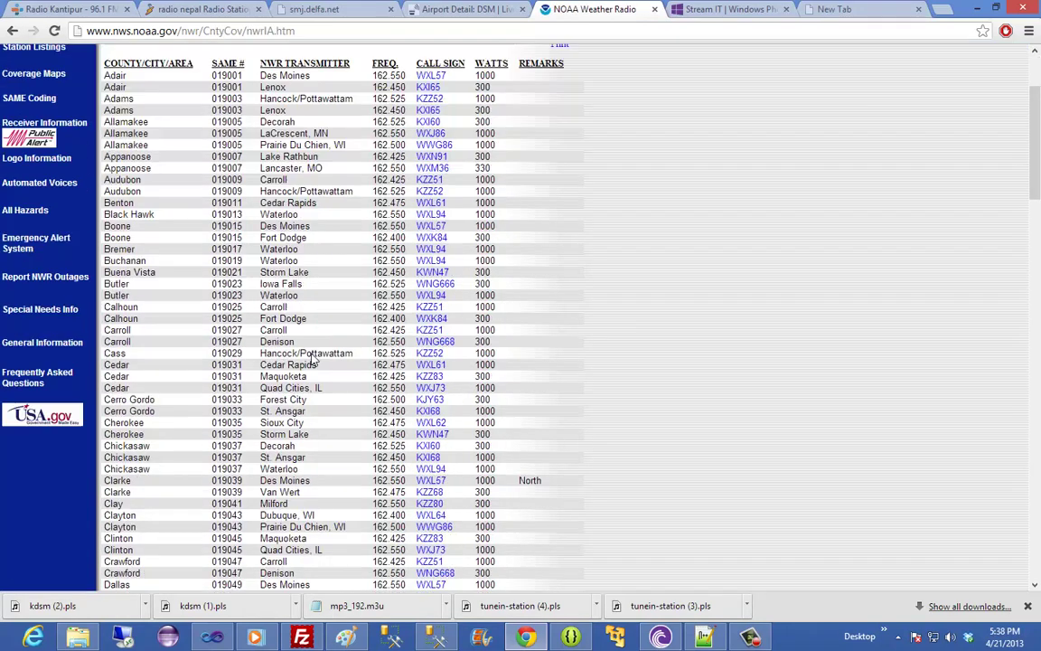
scroll(388, 296, down, 2)
scroll(254, 349, up, 5)
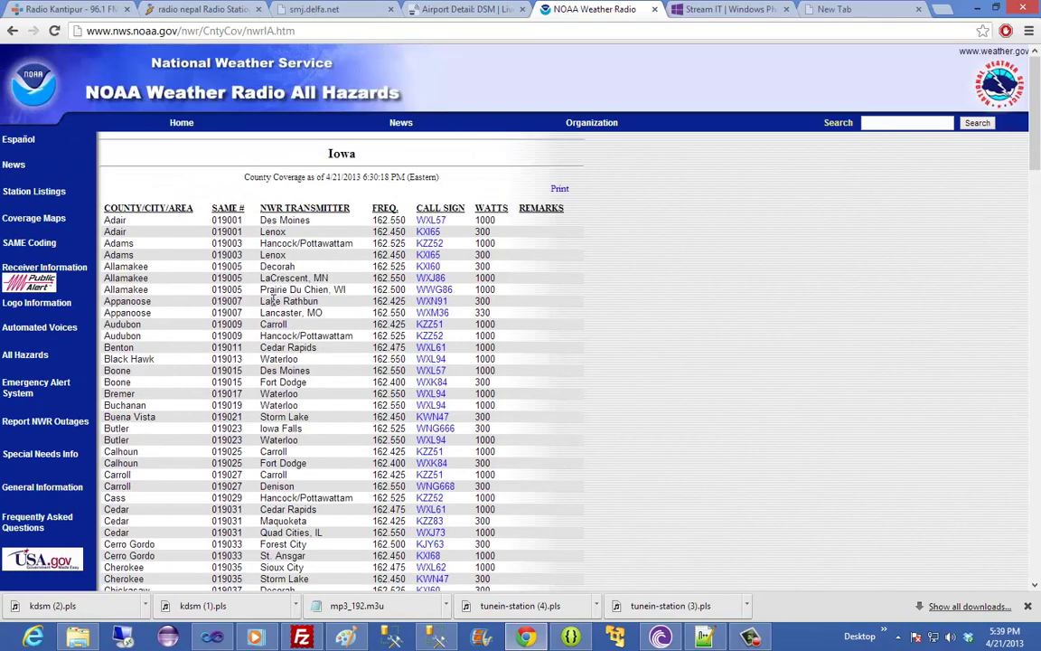
scroll(138, 381, down, 3)
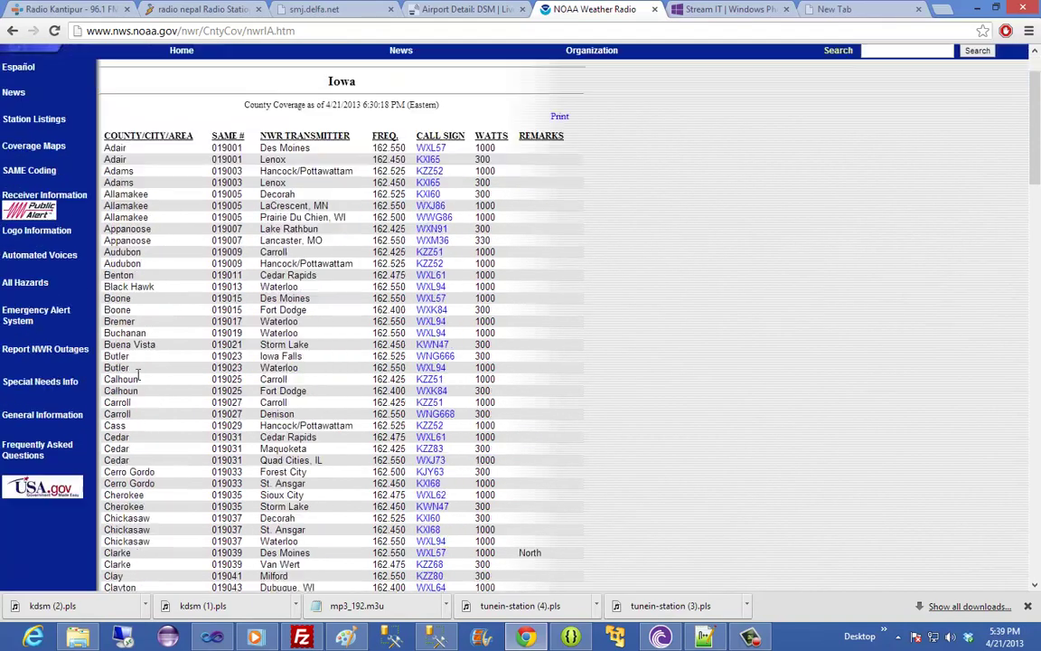
scroll(118, 383, down, 3)
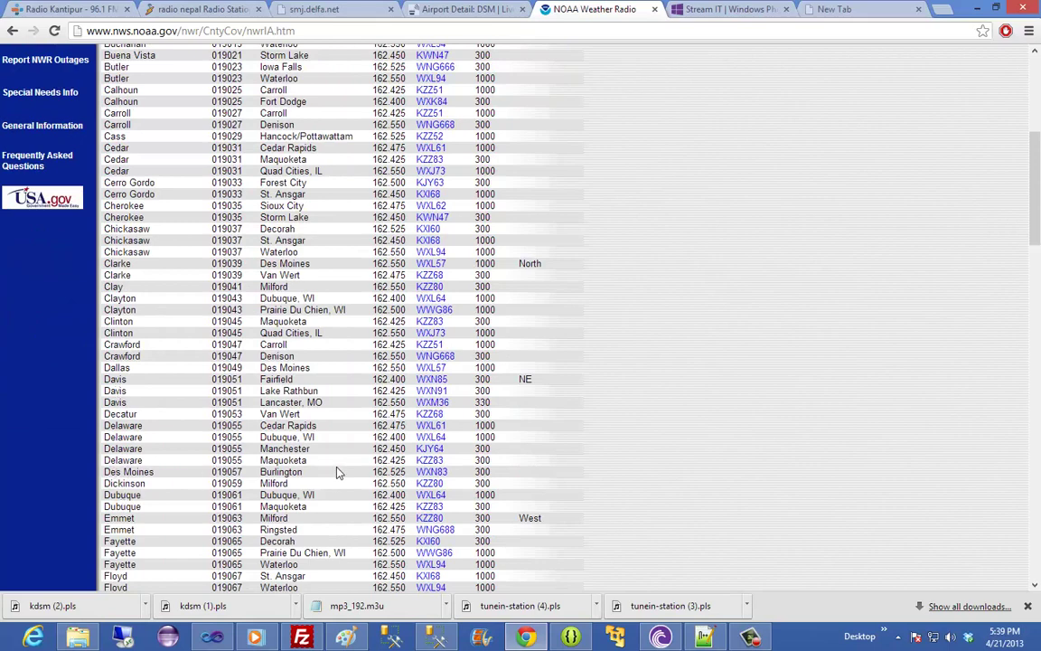
drag(108, 472, 307, 471)
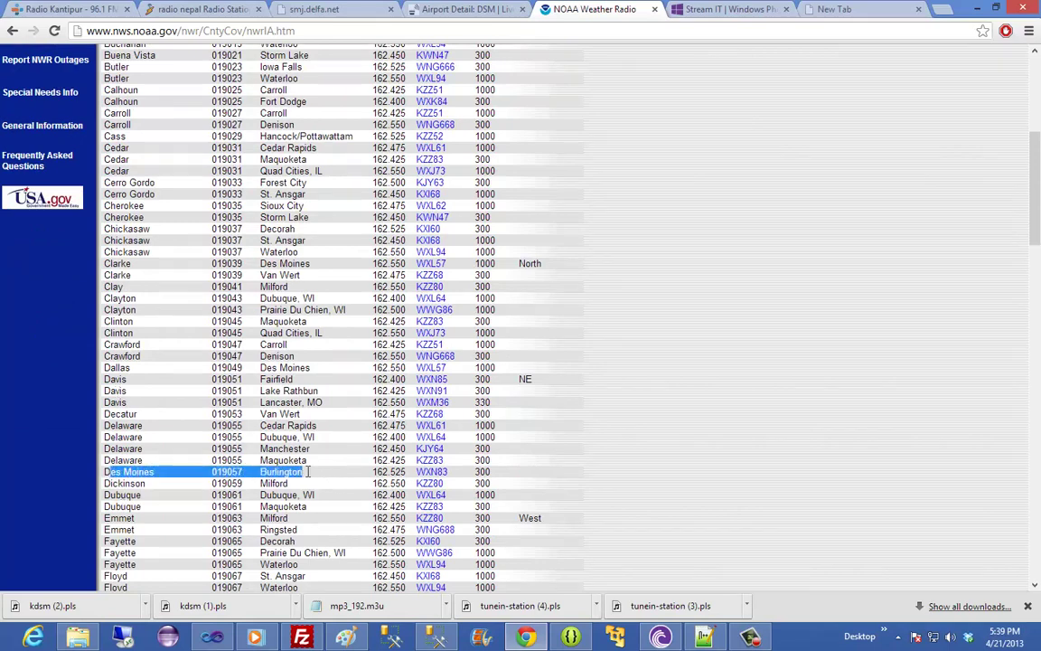
drag(155, 472, 243, 472)
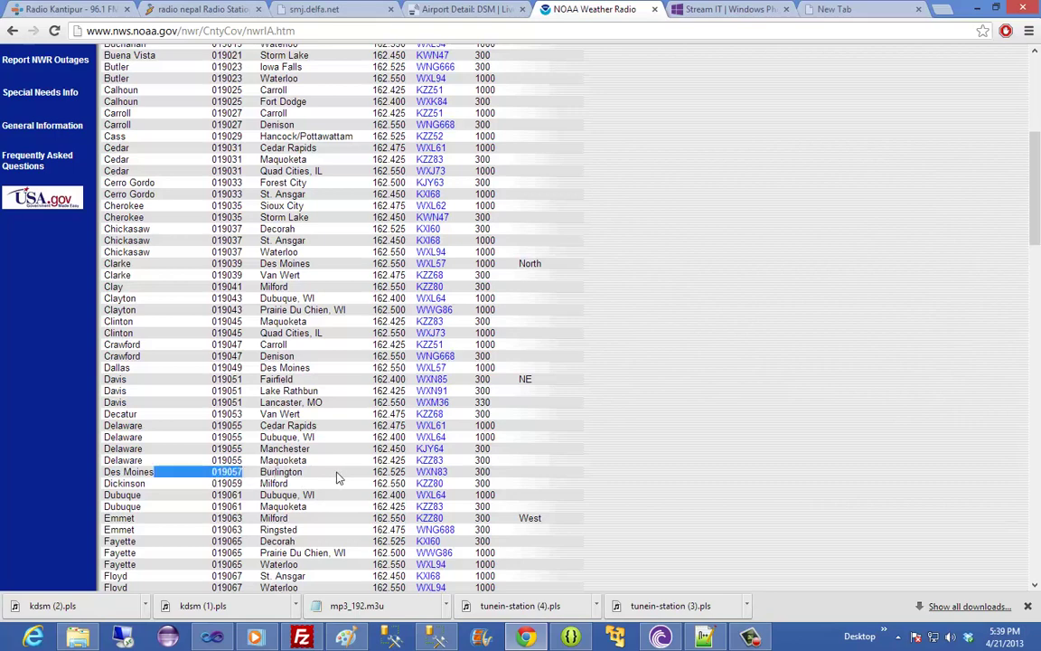
click(434, 476)
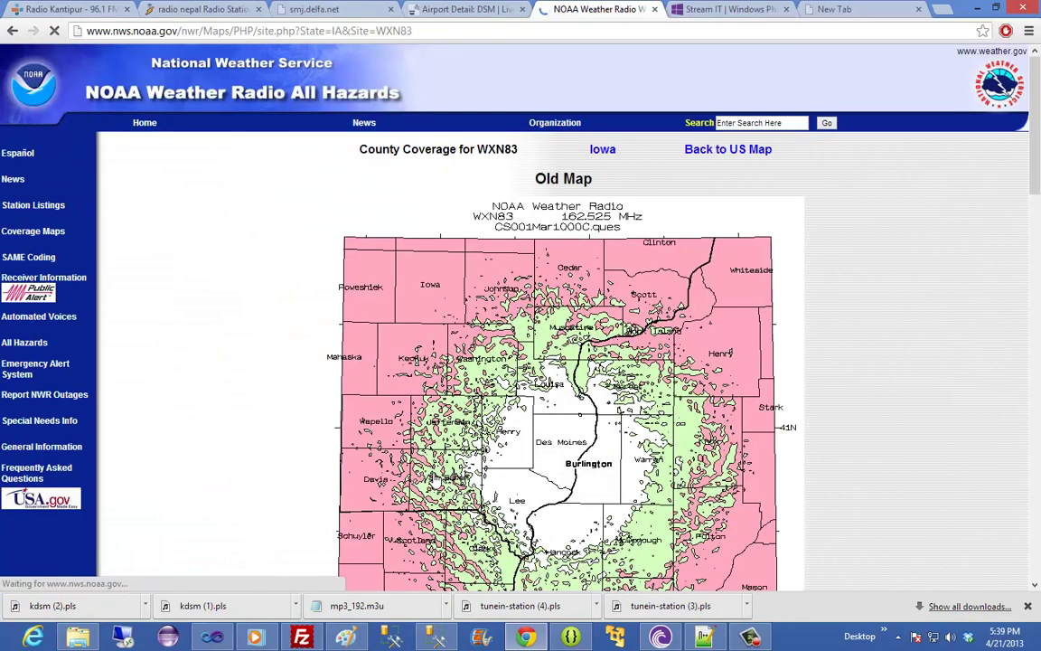
scroll(521, 491, down, 3)
scroll(533, 434, down, 3)
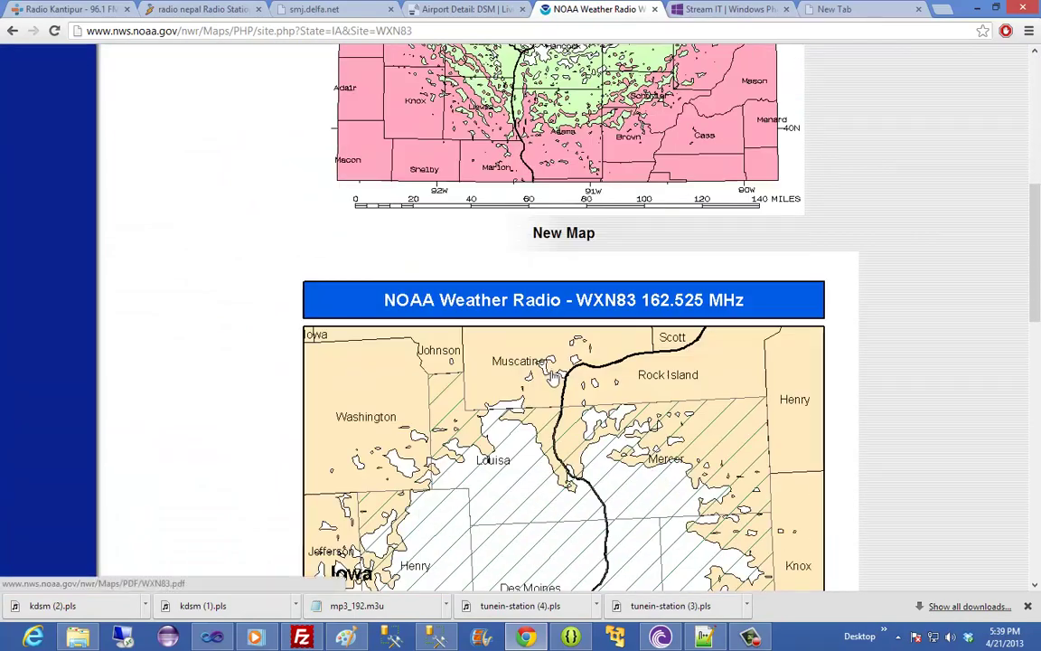
scroll(548, 383, down, 5)
scroll(548, 384, down, 3)
scroll(549, 387, up, 3)
scroll(550, 390, up, 7)
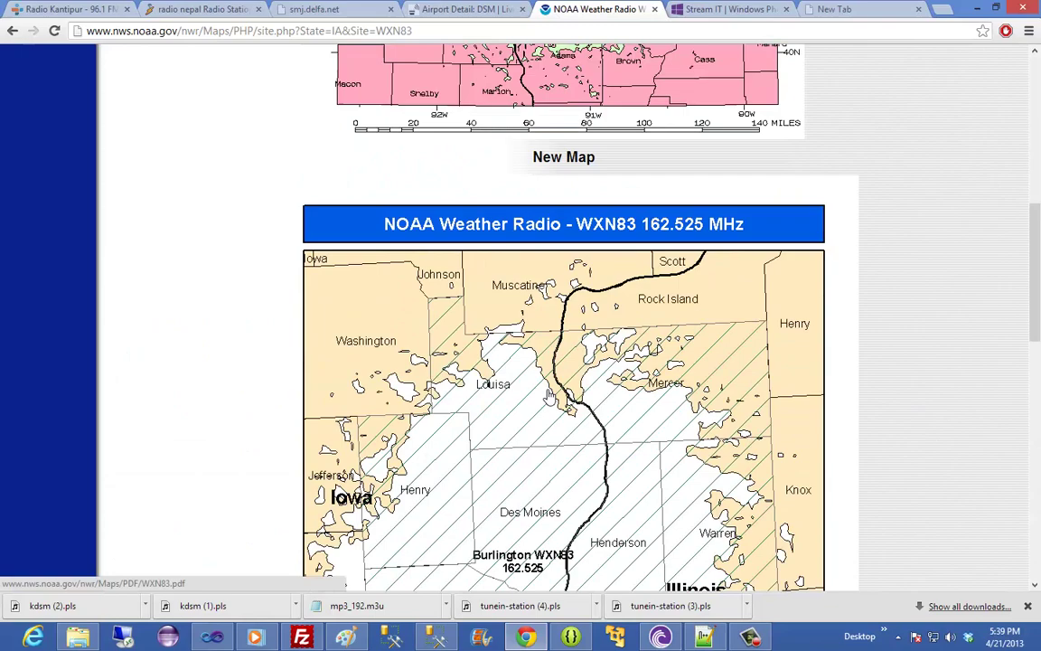
scroll(550, 398, up, 5)
scroll(542, 390, up, 1)
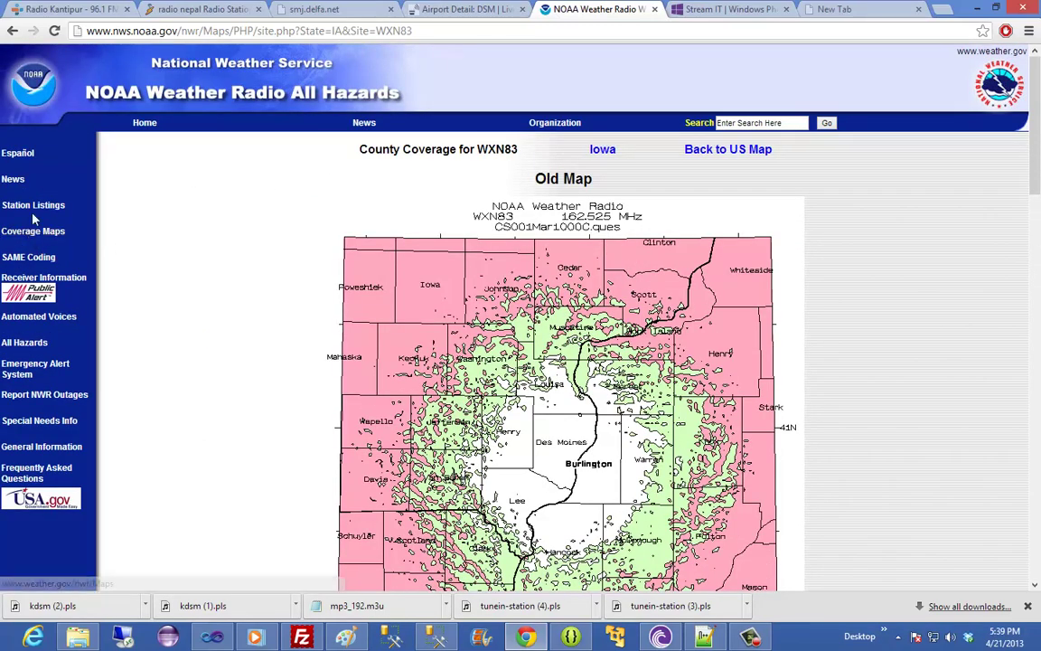
click(14, 33)
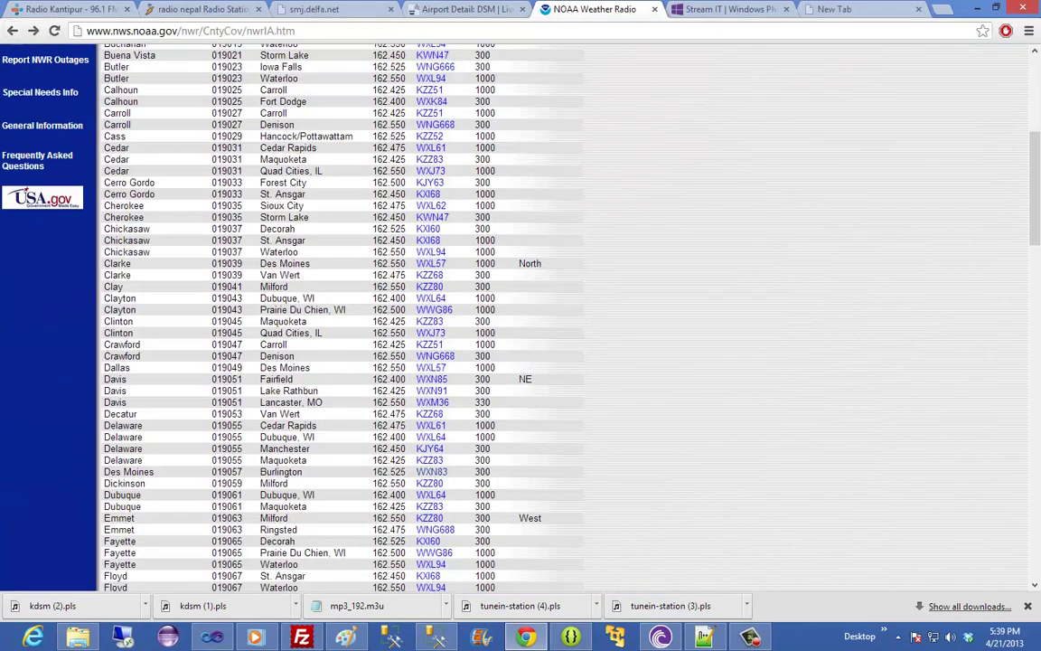
Return to Station Listing and Coverage and open the Iowa NWR station listing
key(alt+Left)
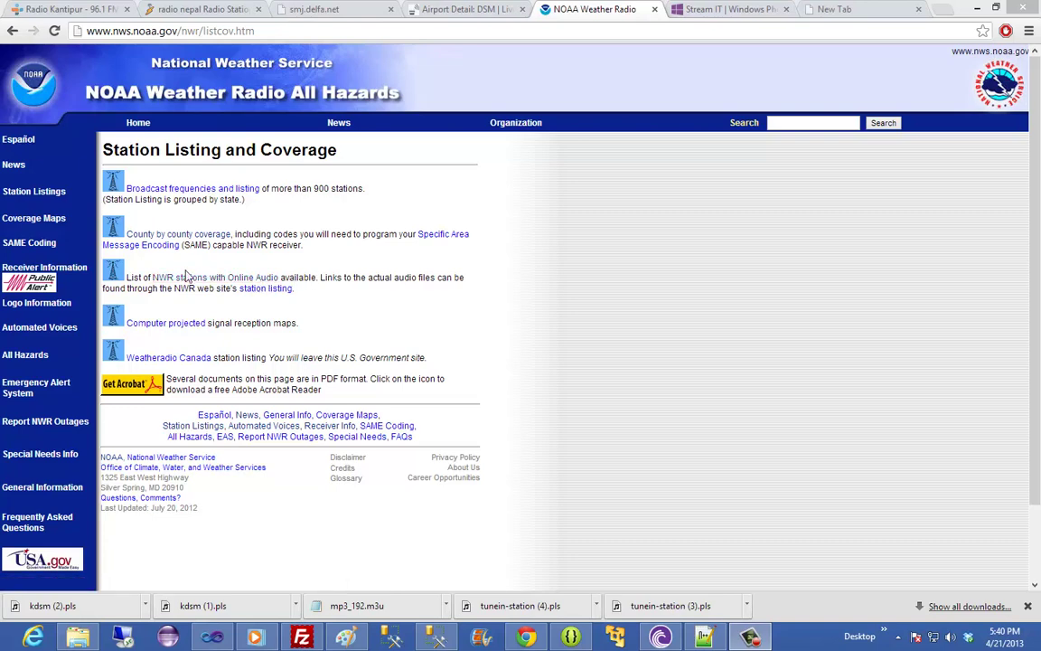
drag(295, 287, 134, 277)
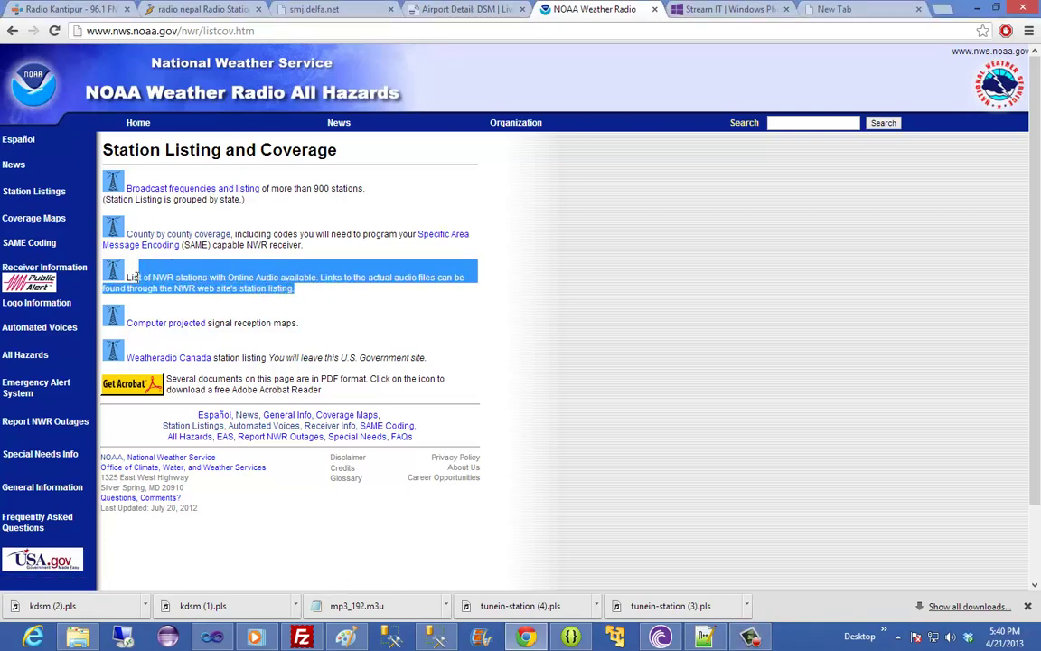
click(371, 319)
click(272, 291)
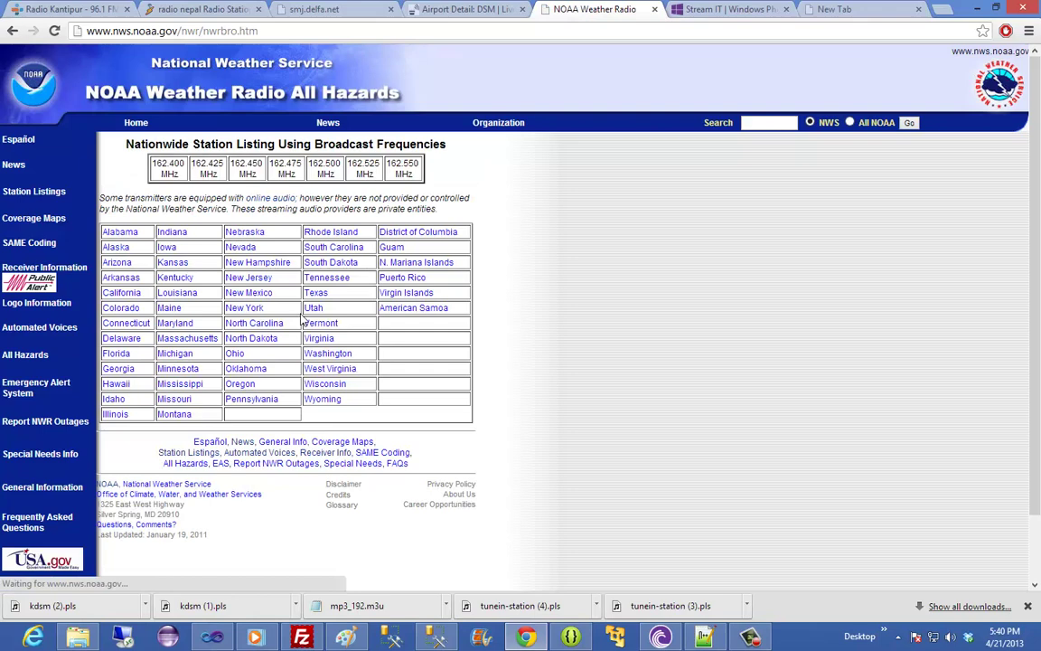
click(168, 248)
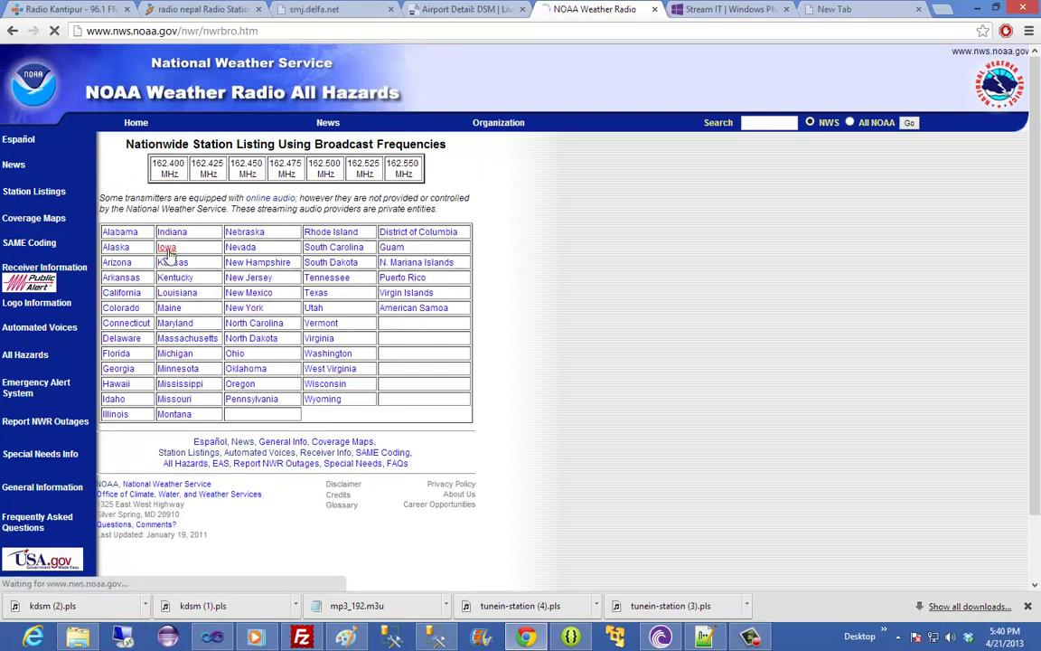
scroll(186, 281, down, 5)
scroll(369, 312, up, 3)
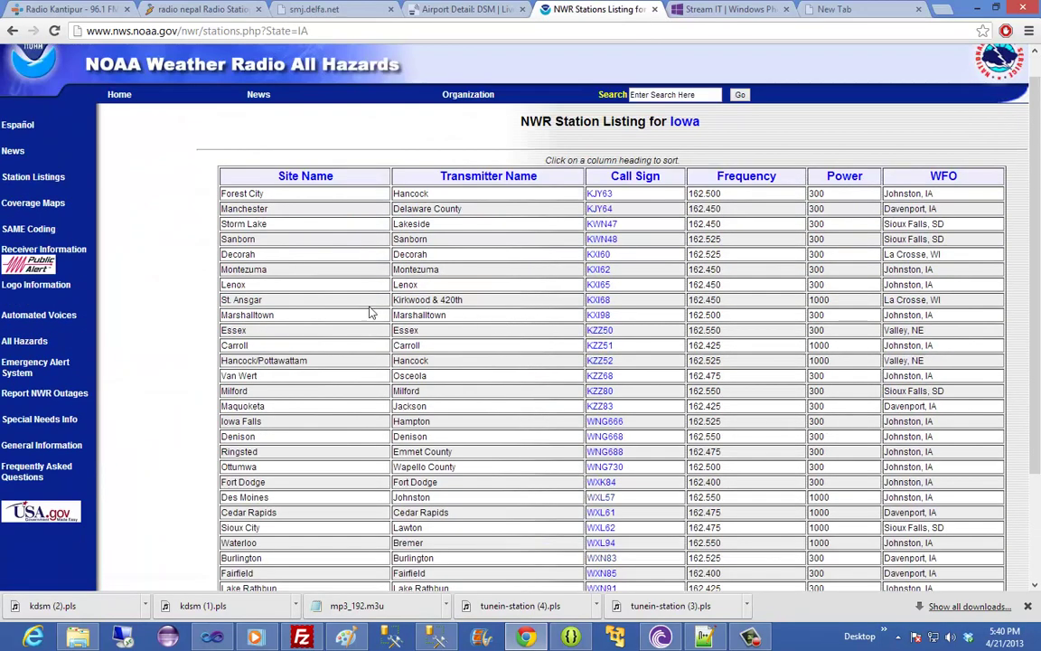
scroll(309, 263, down, 3)
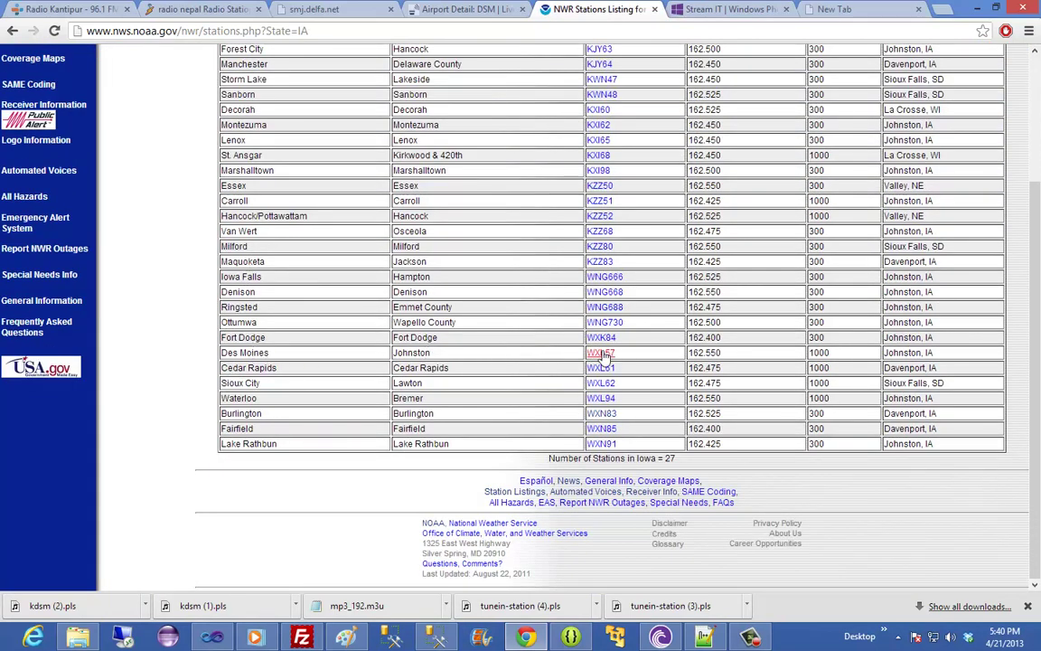
Review WXL57's Des Moines 162.550 MHz coverage maps and county table, then return to the Iowa listing
click(602, 354)
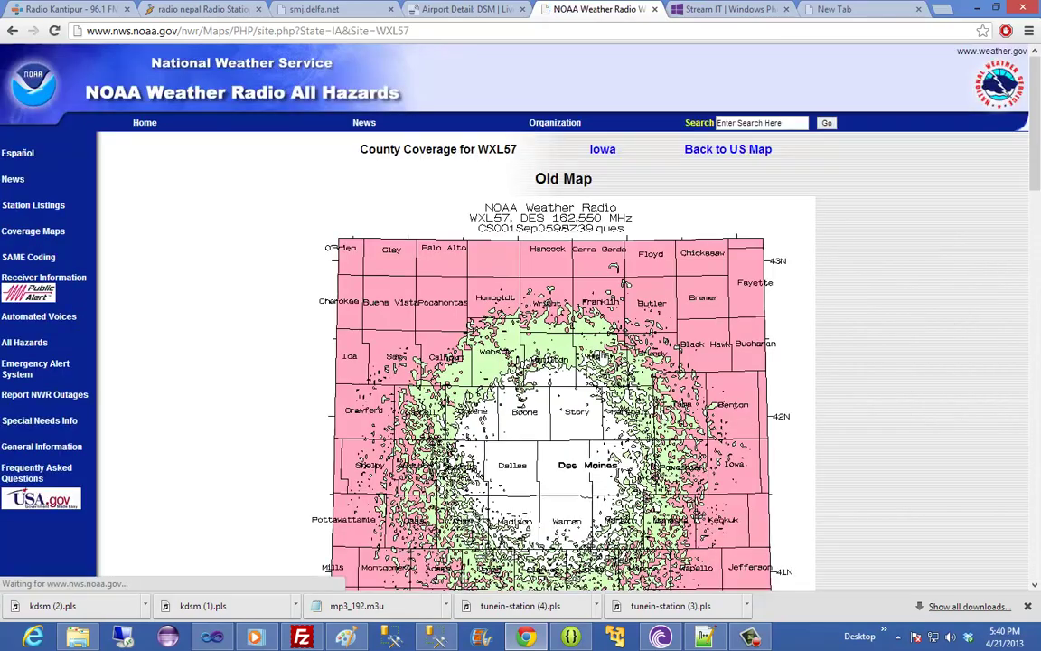
scroll(604, 356, down, 5)
scroll(604, 356, down, 5)
scroll(603, 356, down, 4)
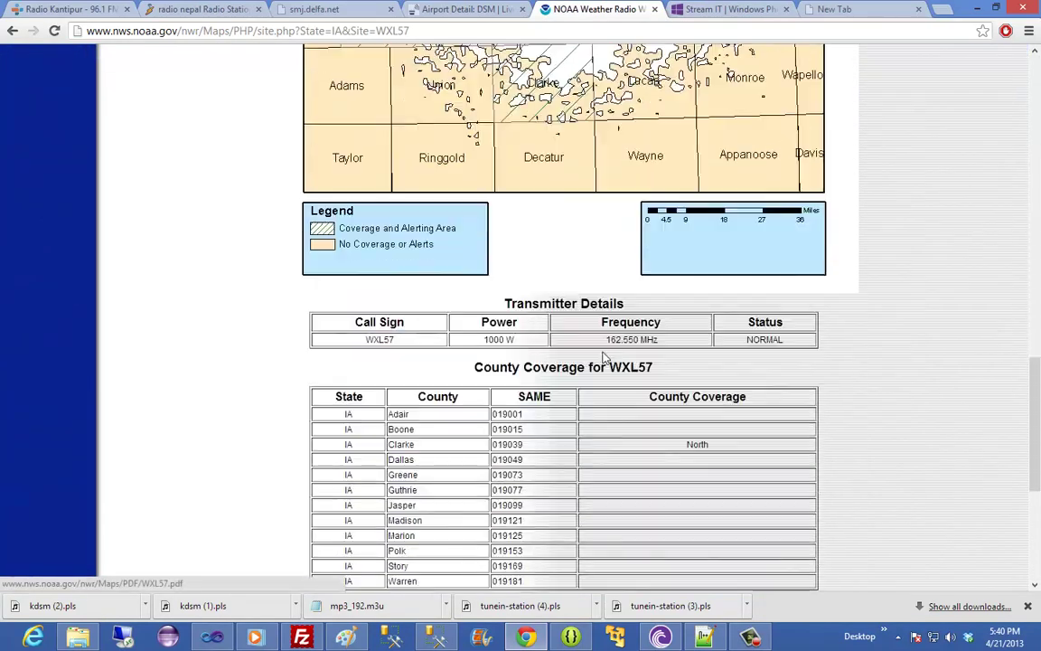
scroll(607, 359, up, 4)
scroll(607, 359, down, 4)
scroll(607, 359, down, 2)
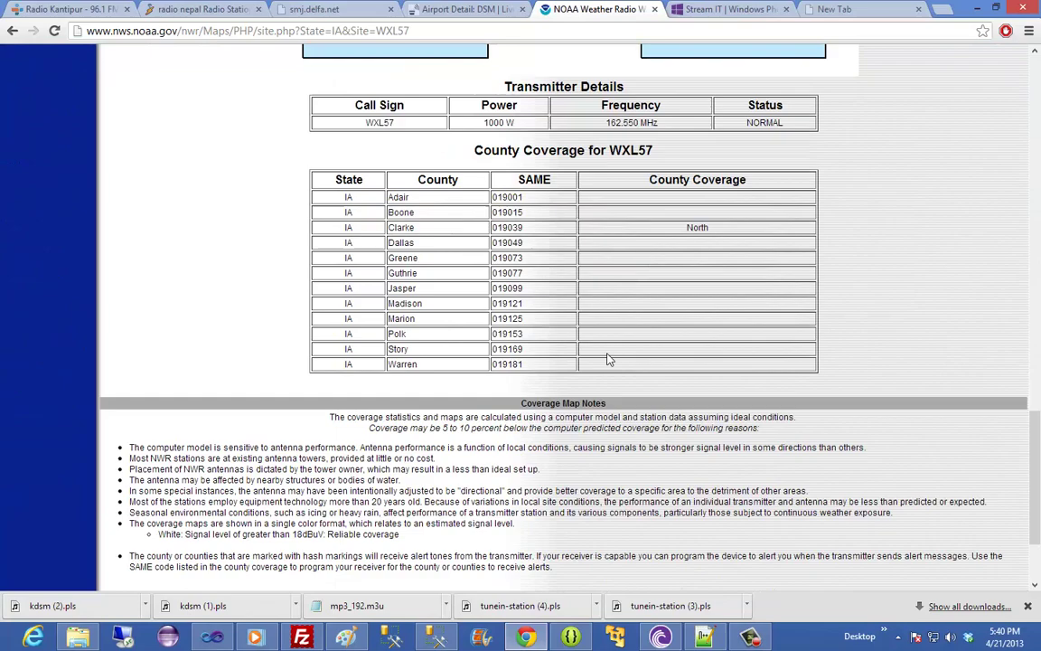
scroll(609, 356, down, 2)
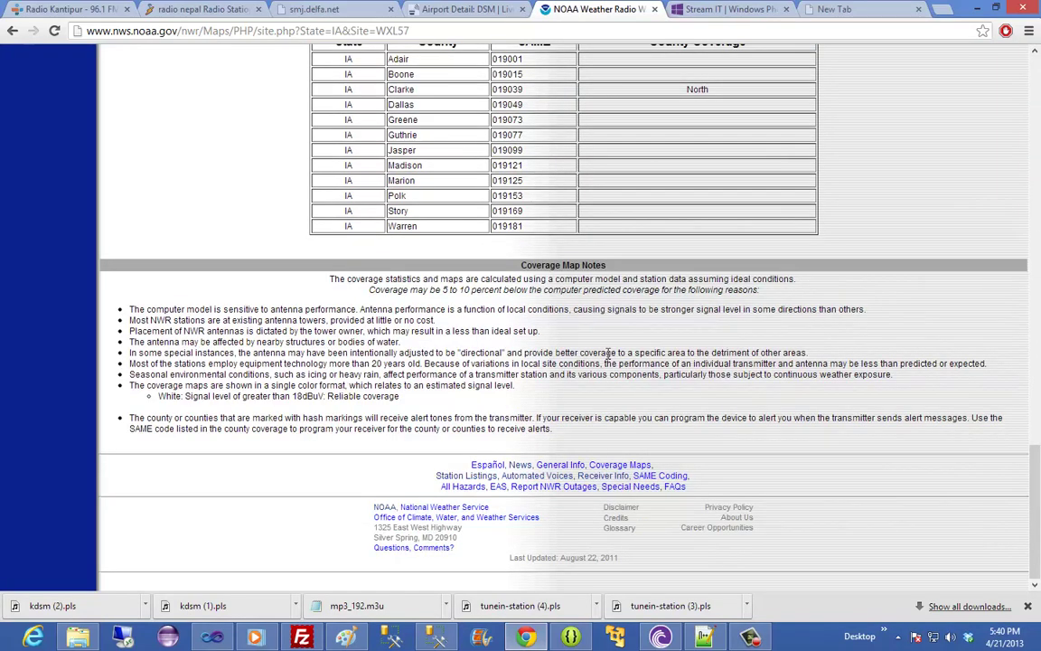
scroll(608, 355, up, 3)
scroll(609, 359, up, 3)
scroll(609, 360, up, 4)
scroll(609, 358, up, 5)
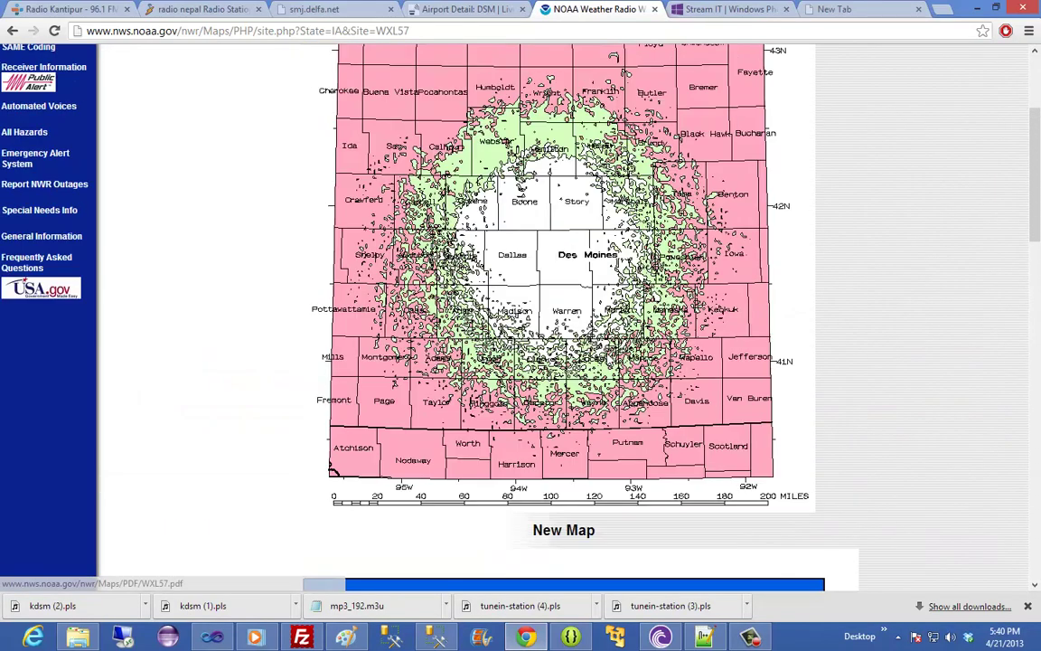
scroll(609, 359, up, 3)
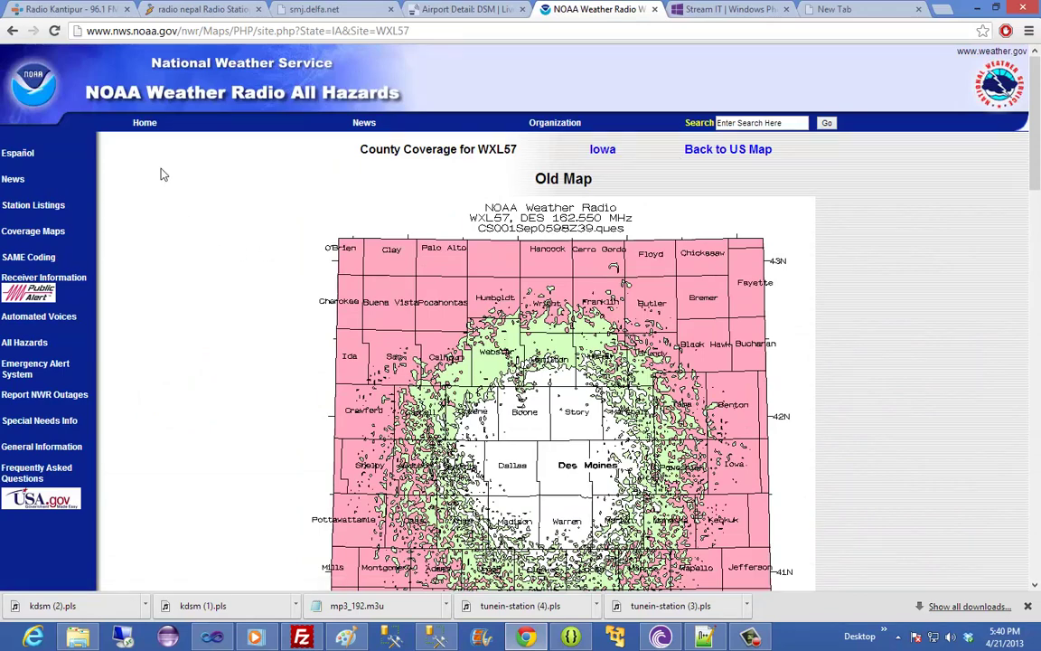
click(13, 31)
scroll(429, 307, up, 2)
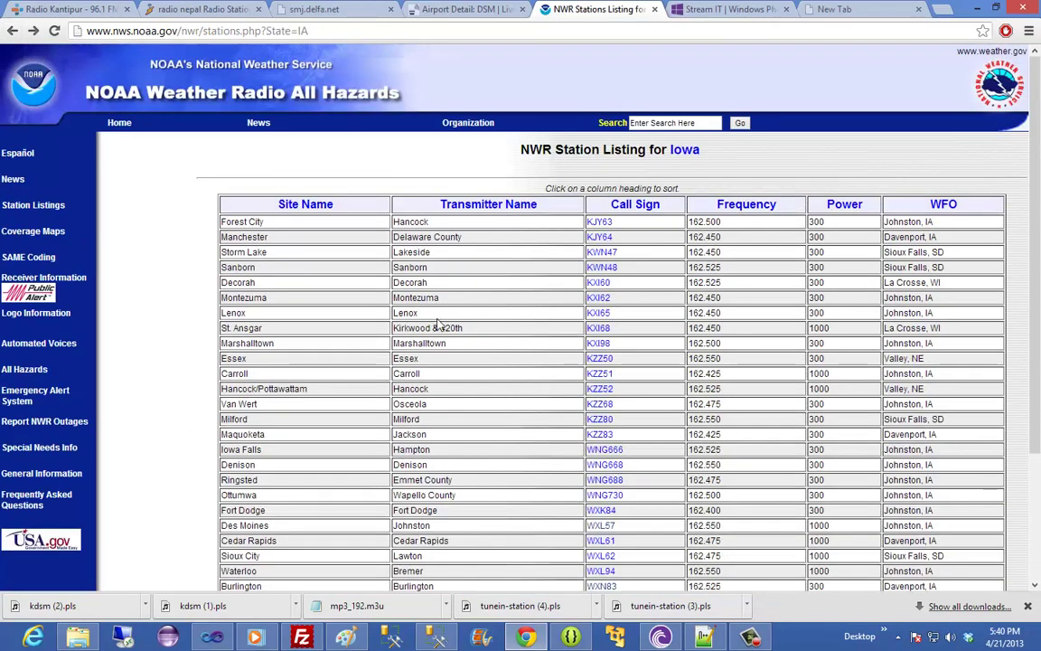
Return to the nationwide station listing and reopen the Iowa station list
click(13, 31)
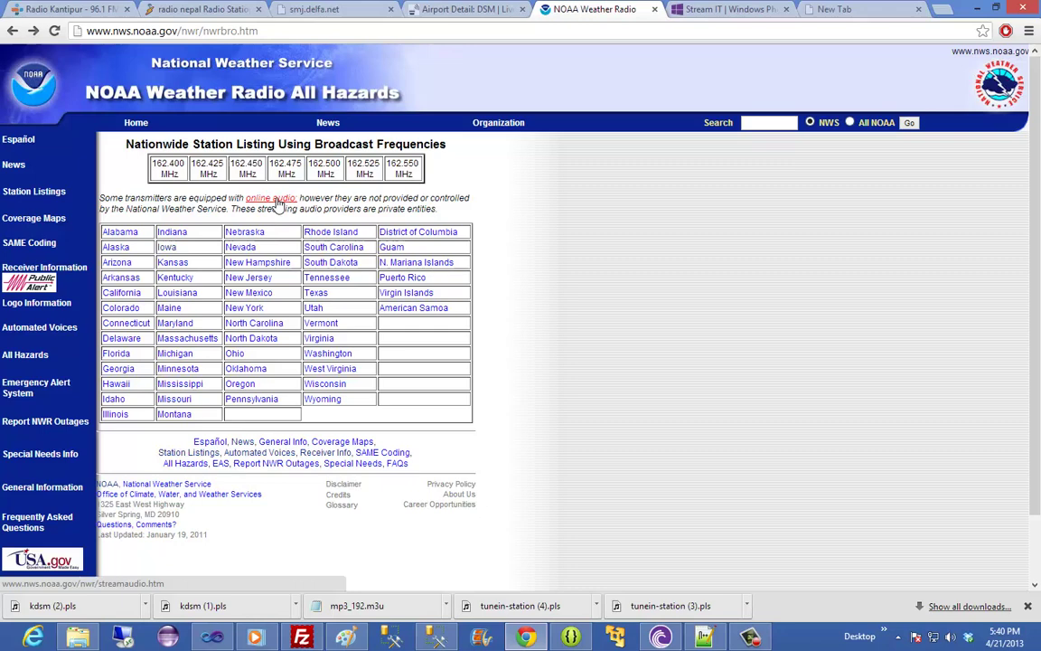
click(167, 248)
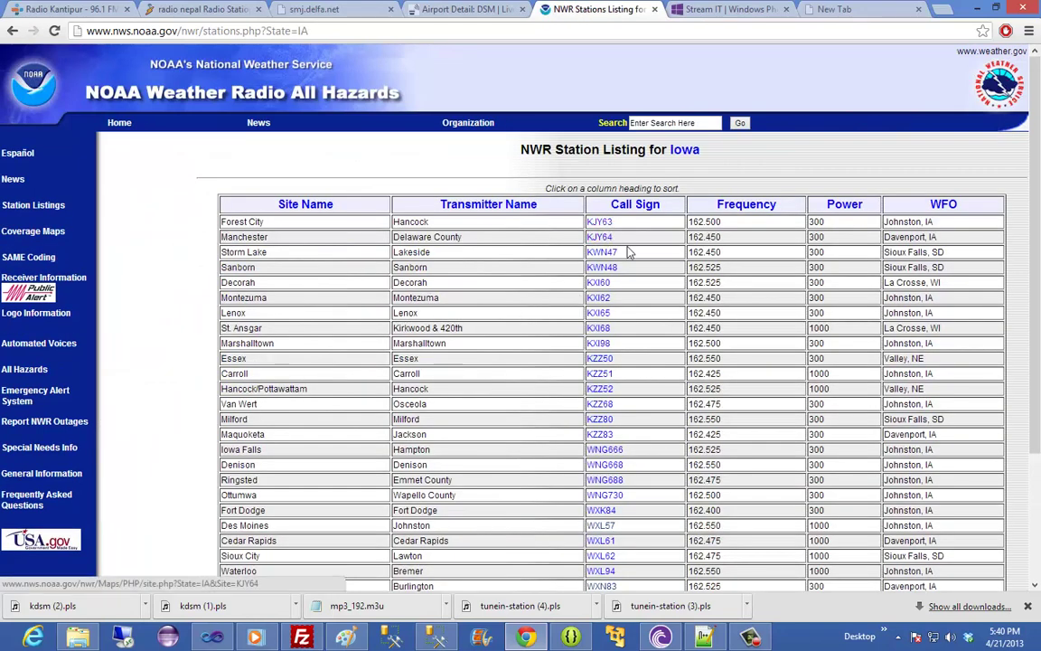
scroll(739, 262, down, 3)
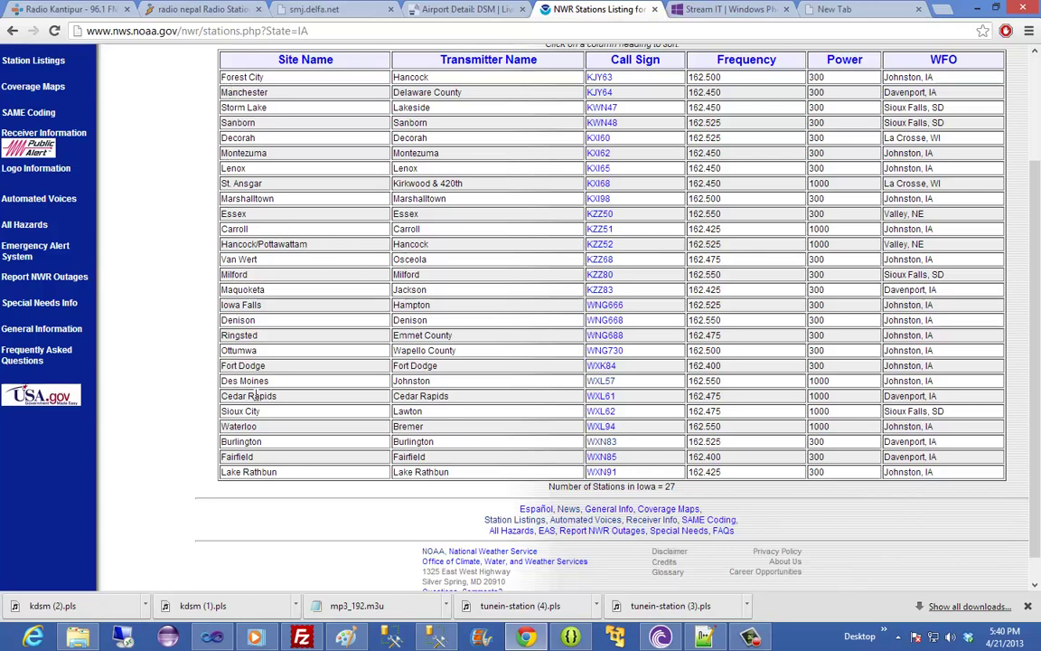
Open station WXL61's coverage page and scroll through its county listing
click(604, 397)
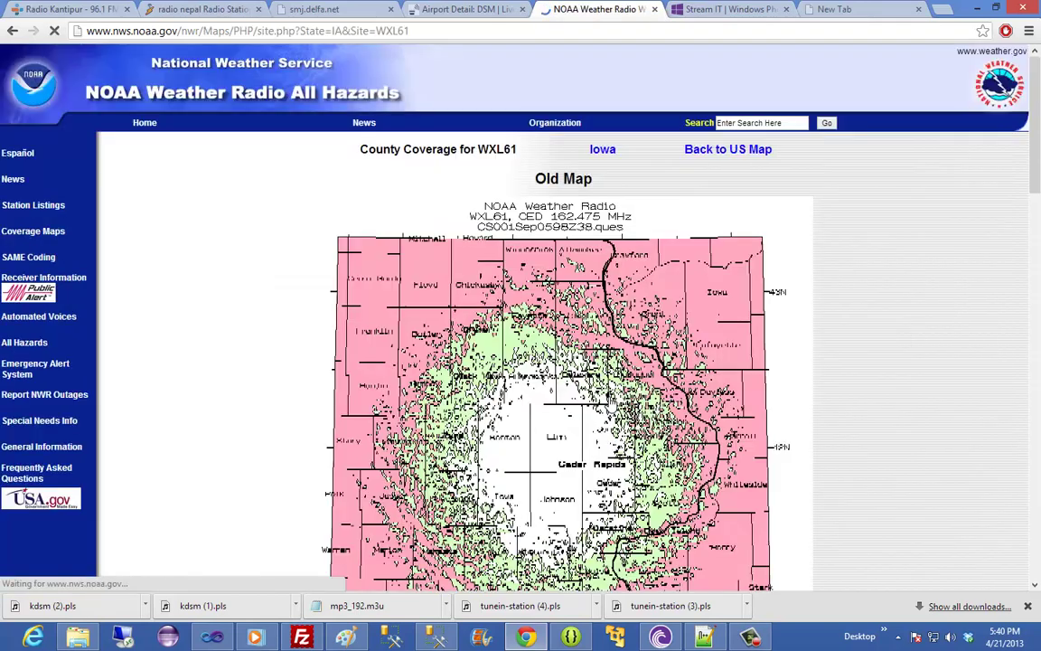
scroll(553, 337, down, 5)
scroll(555, 336, down, 5)
scroll(555, 336, down, 10)
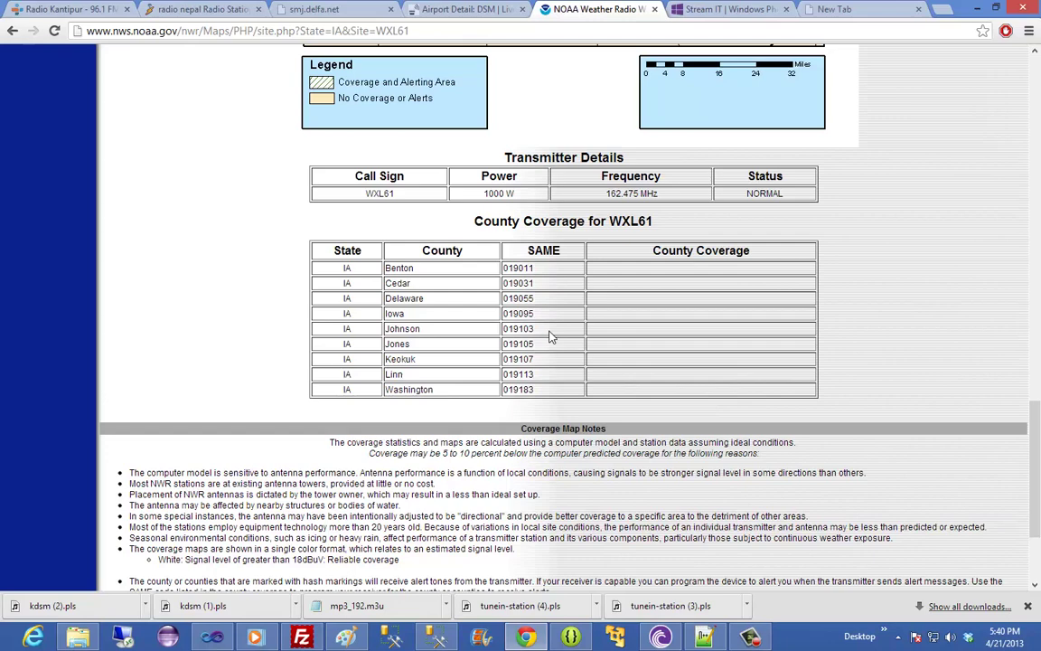
scroll(552, 337, down, 3)
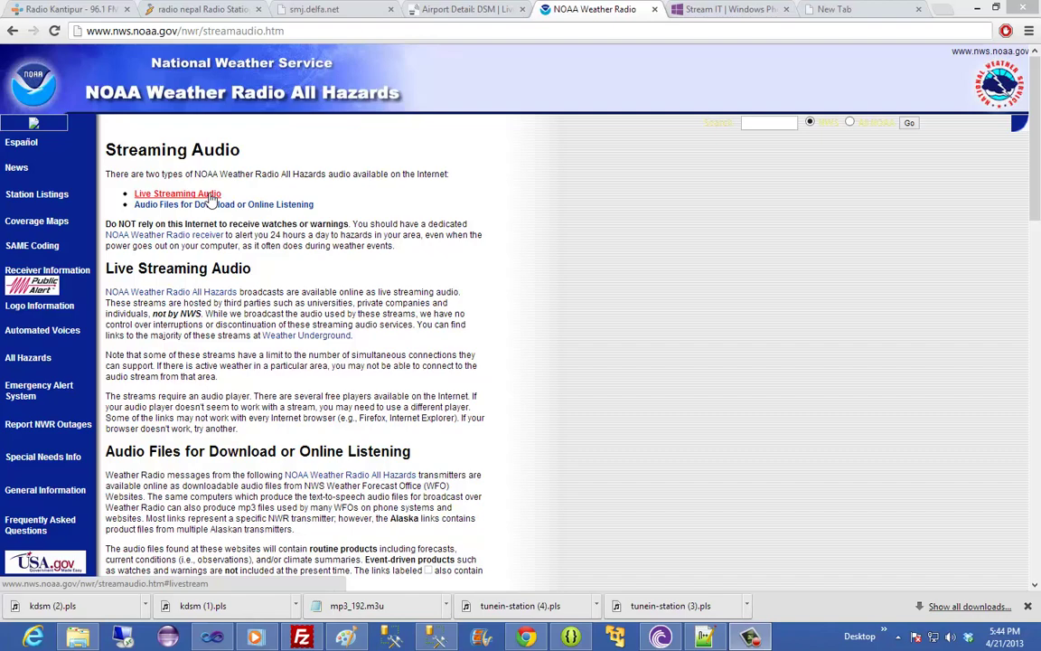
click(189, 195)
scroll(176, 308, down, 1)
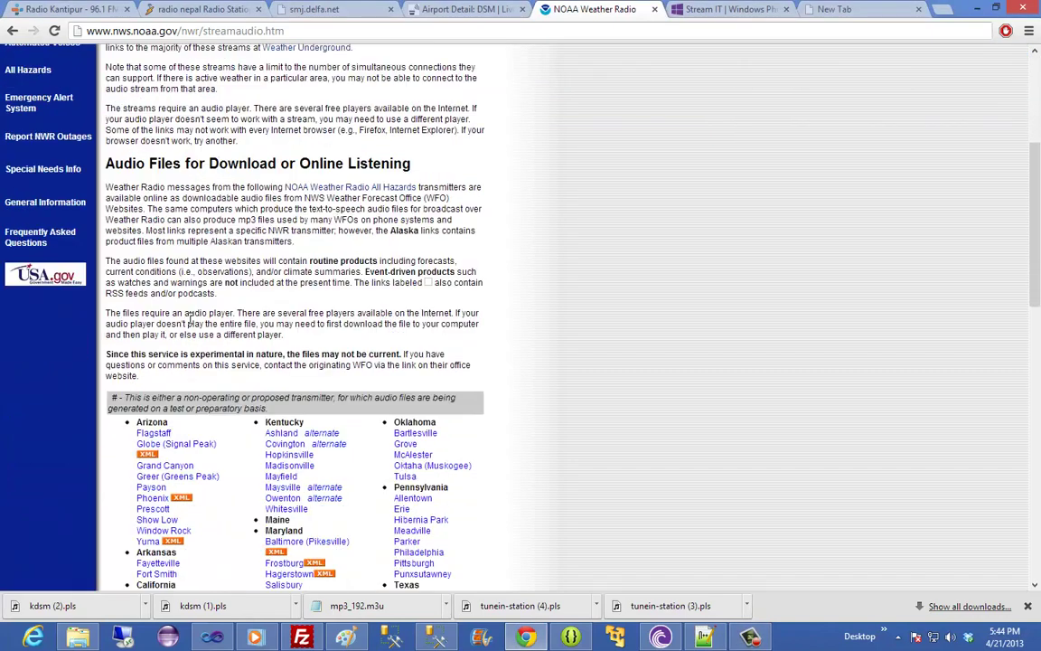
scroll(176, 307, down, 1)
scroll(449, 375, down, 2)
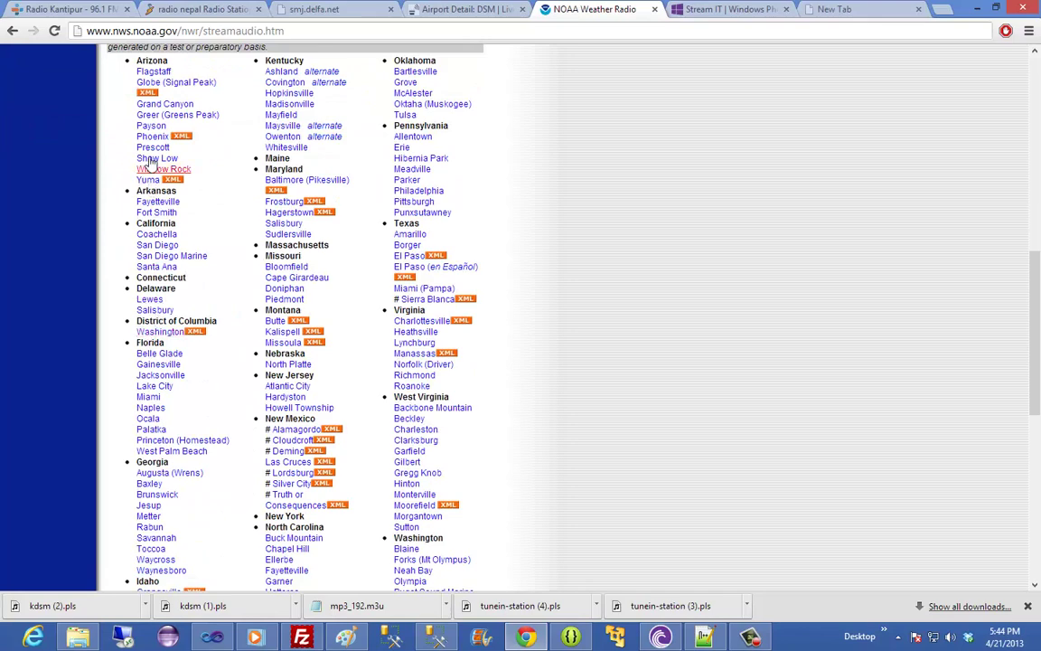
scroll(271, 344, down, 1)
scroll(248, 360, down, 1)
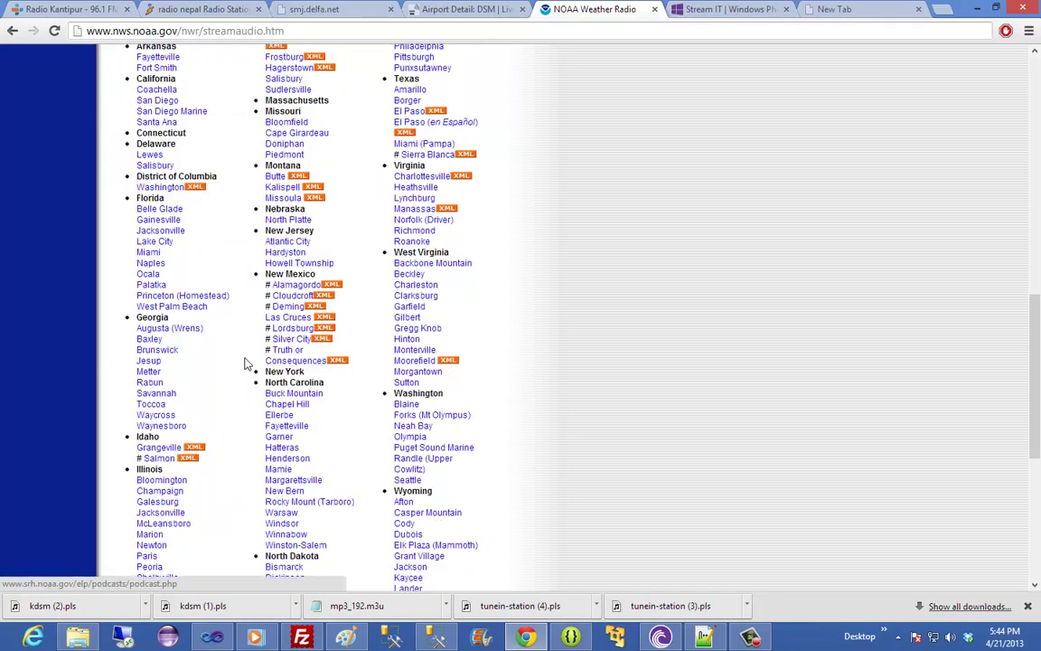
scroll(237, 376, down, 2)
scroll(219, 459, down, 1)
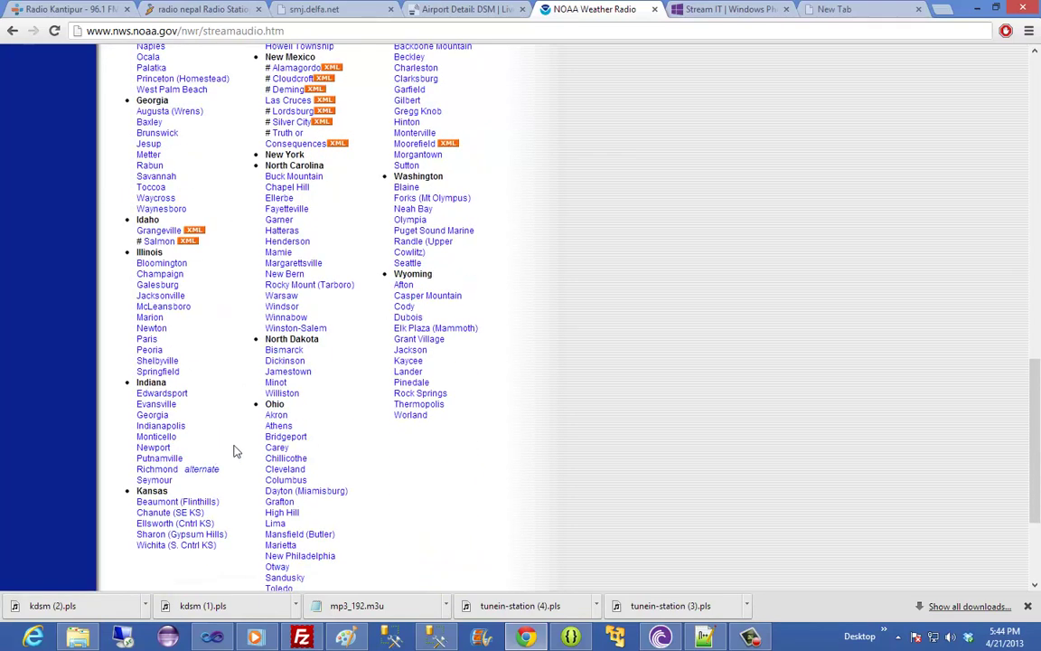
scroll(249, 361, down, 1)
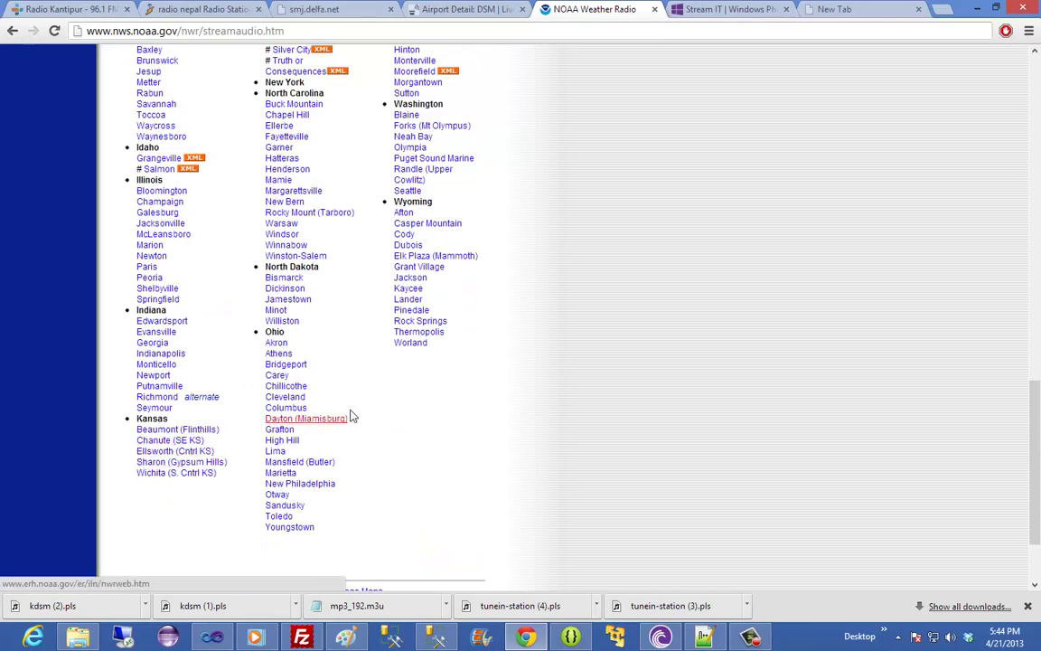
scroll(352, 411, up, 4)
scroll(357, 389, up, 3)
scroll(325, 319, up, 2)
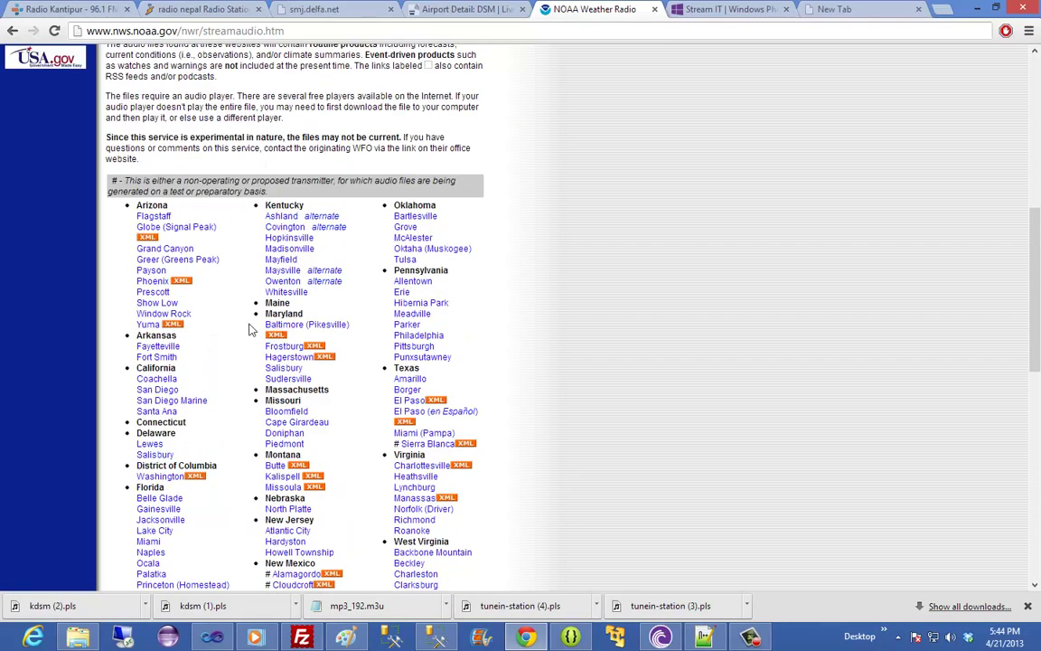
scroll(189, 397, down, 2)
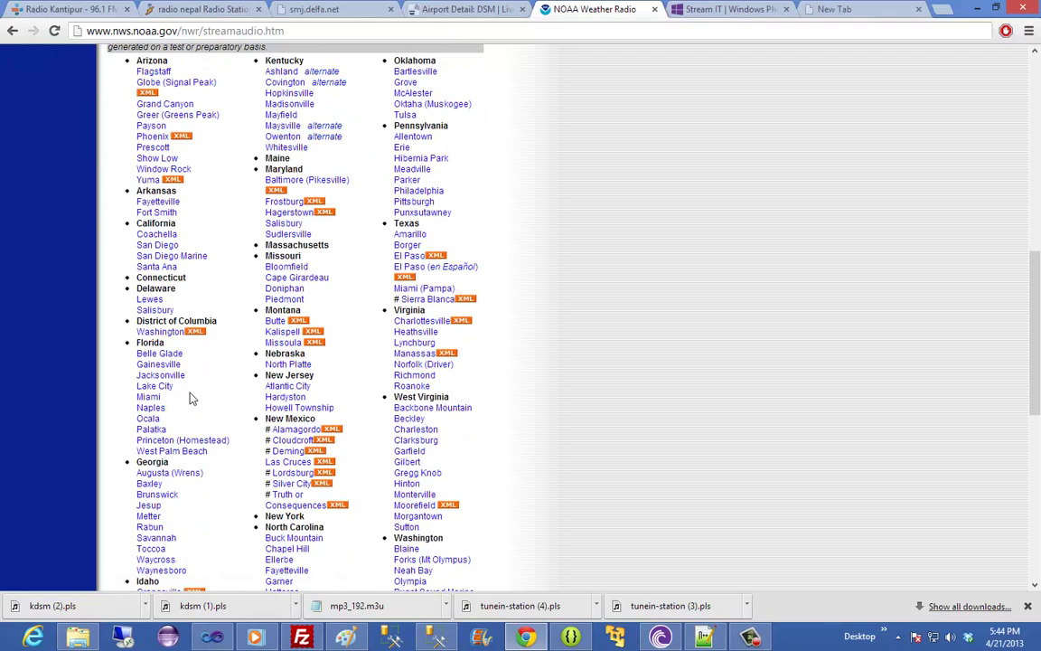
scroll(190, 416, down, 2)
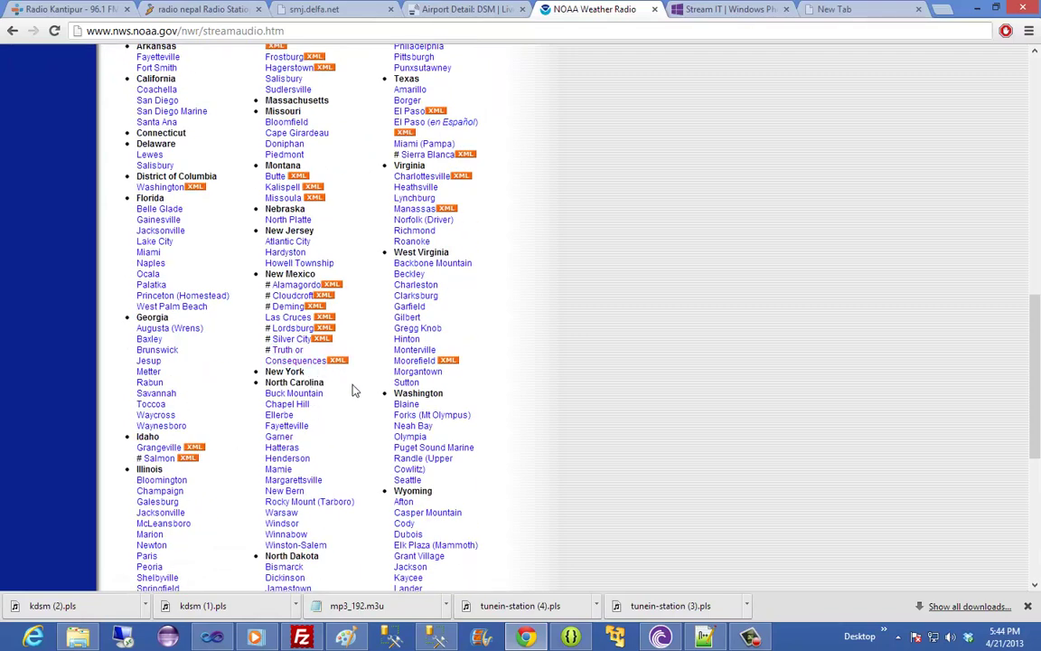
scroll(358, 393, down, 2)
scroll(355, 394, down, 2)
scroll(356, 394, up, 3)
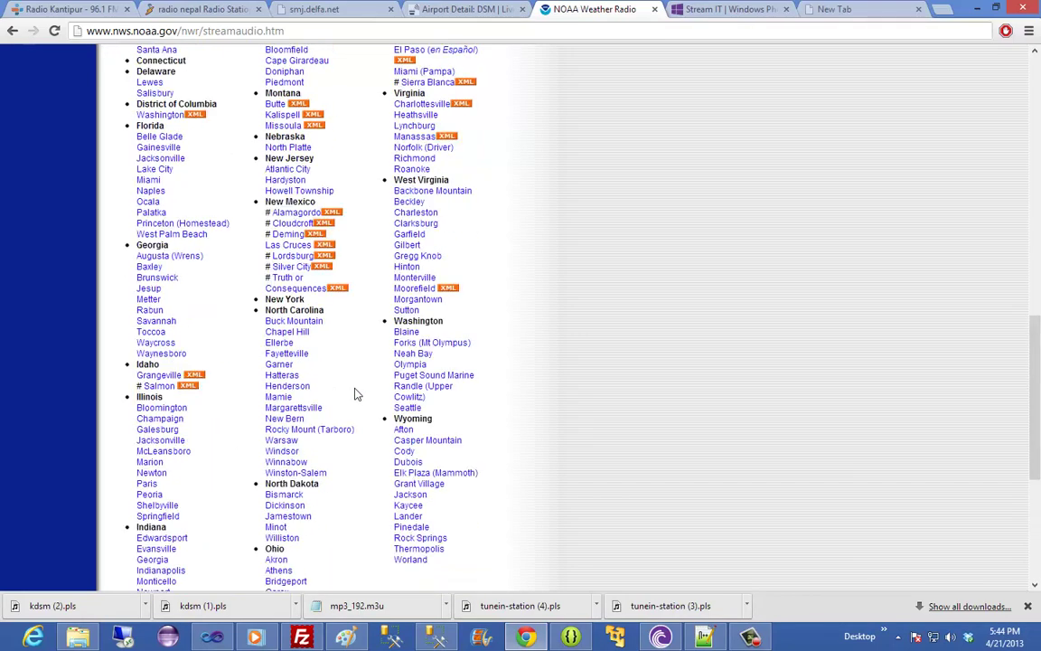
scroll(271, 303, up, 3)
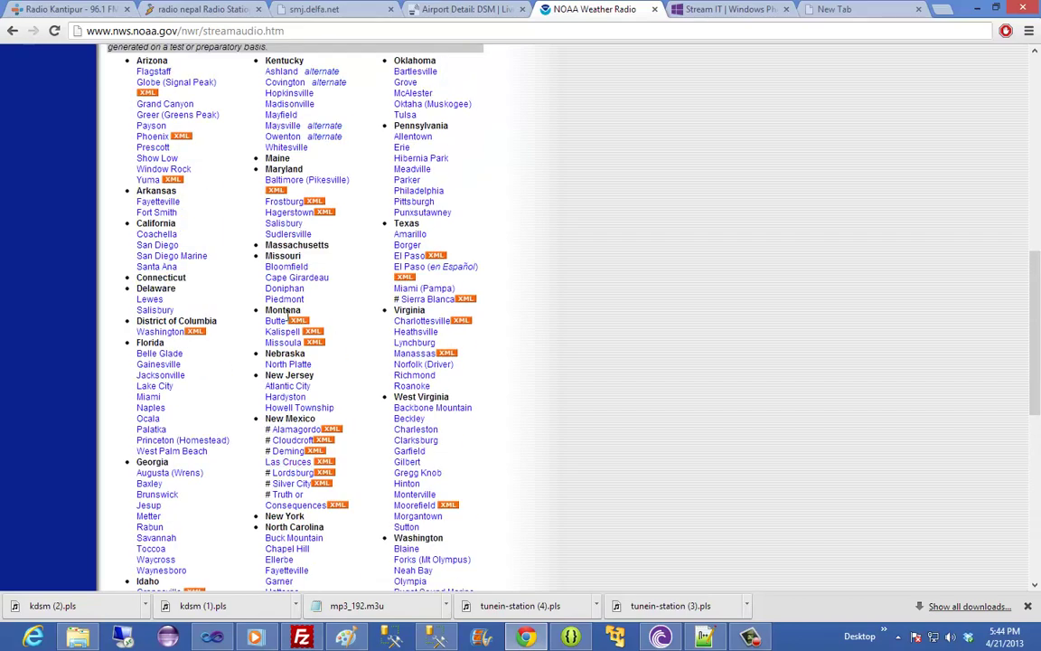
scroll(280, 379, up, 5)
scroll(492, 328, down, 3)
scroll(493, 332, down, 3)
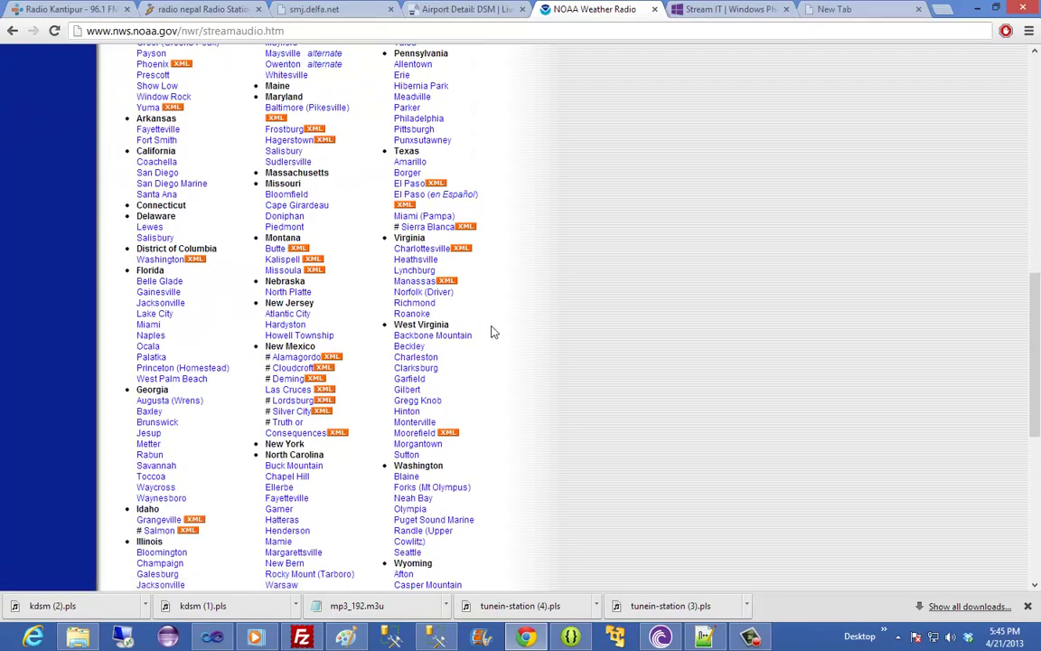
scroll(311, 322, down, 4)
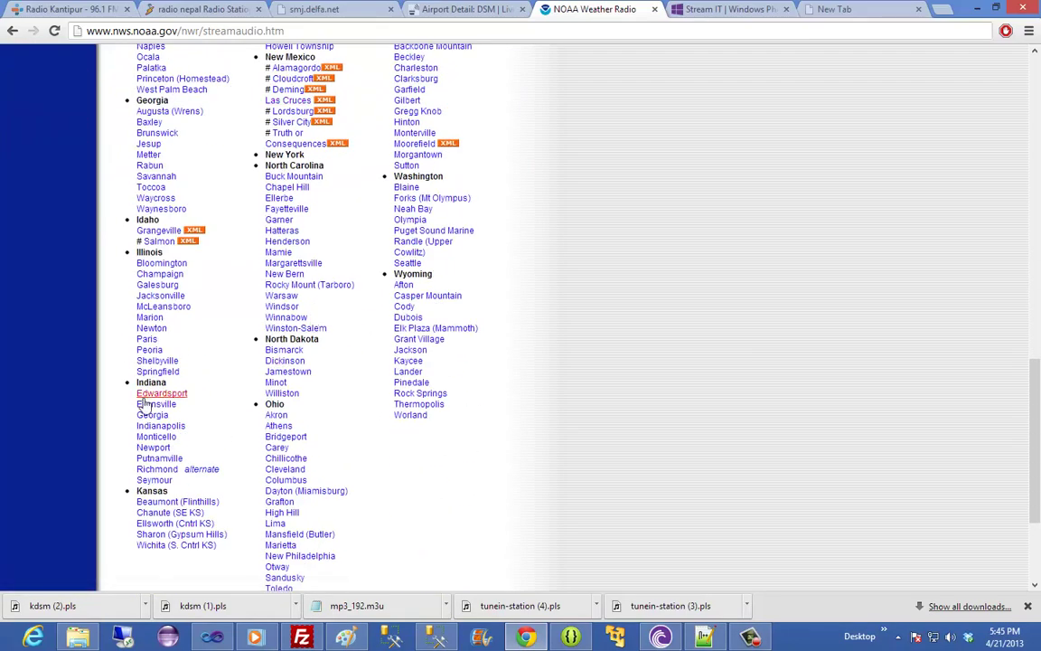
Open the Central Illinois weather radio audio files page and select station WXJ-71 (Peoria)
click(154, 331)
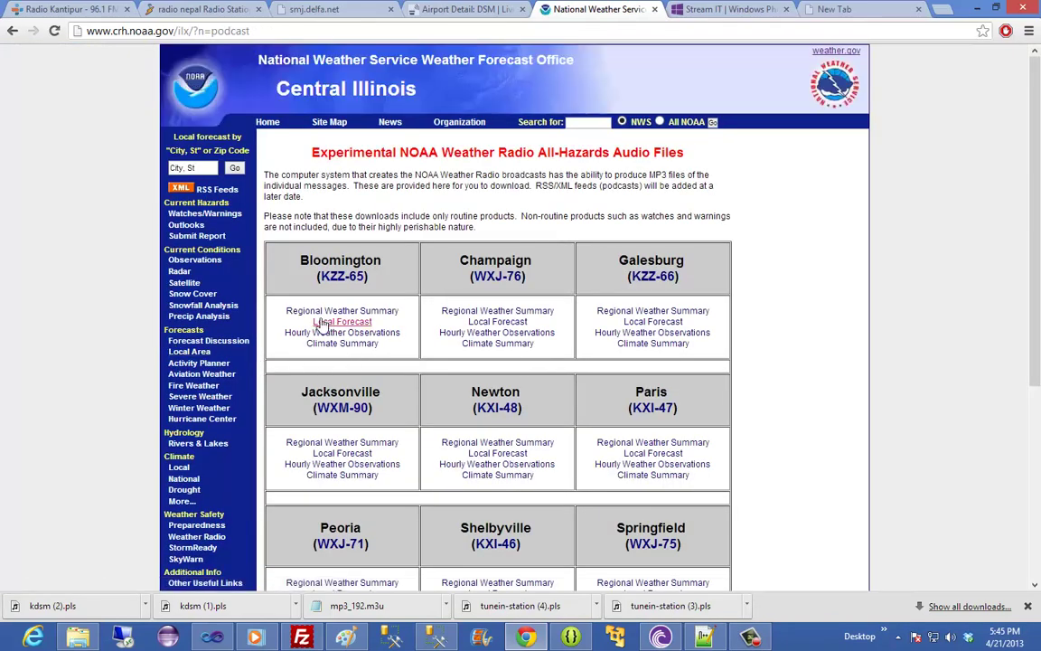
scroll(309, 343, down, 2)
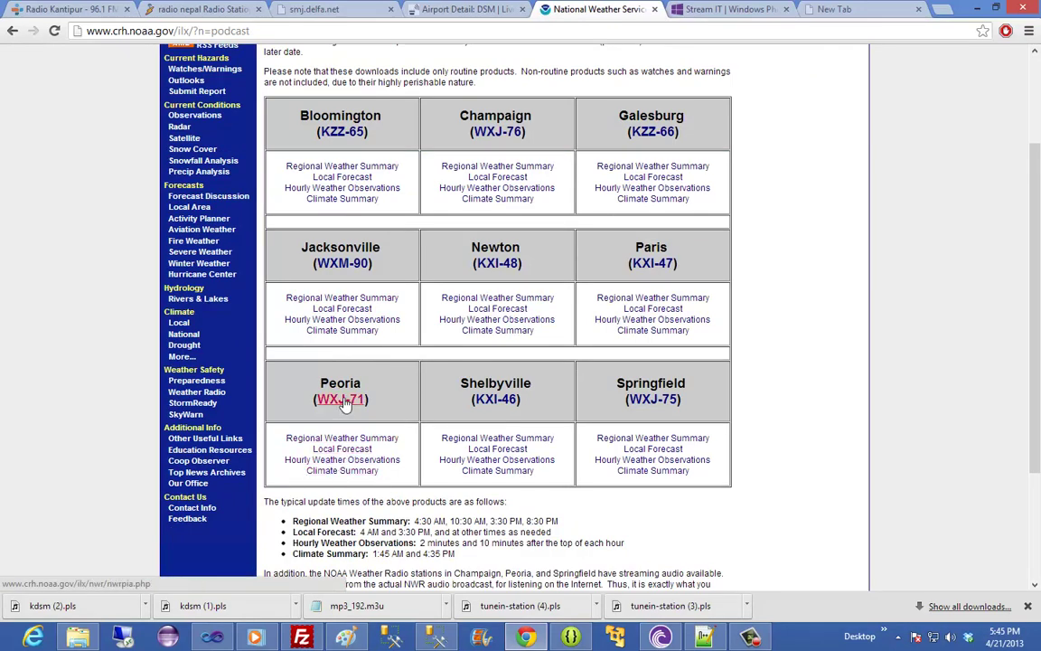
click(345, 404)
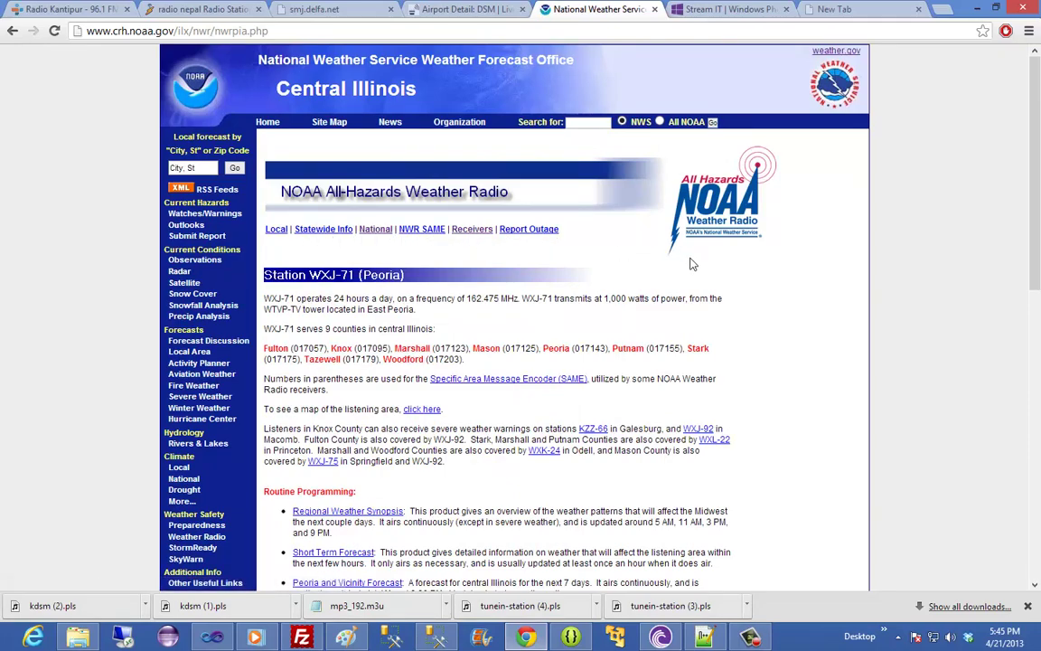
Review WXJ-71 Peoria's page: 162.475 MHz, counties served and routine programming
scroll(567, 353, down, 3)
scroll(557, 353, up, 3)
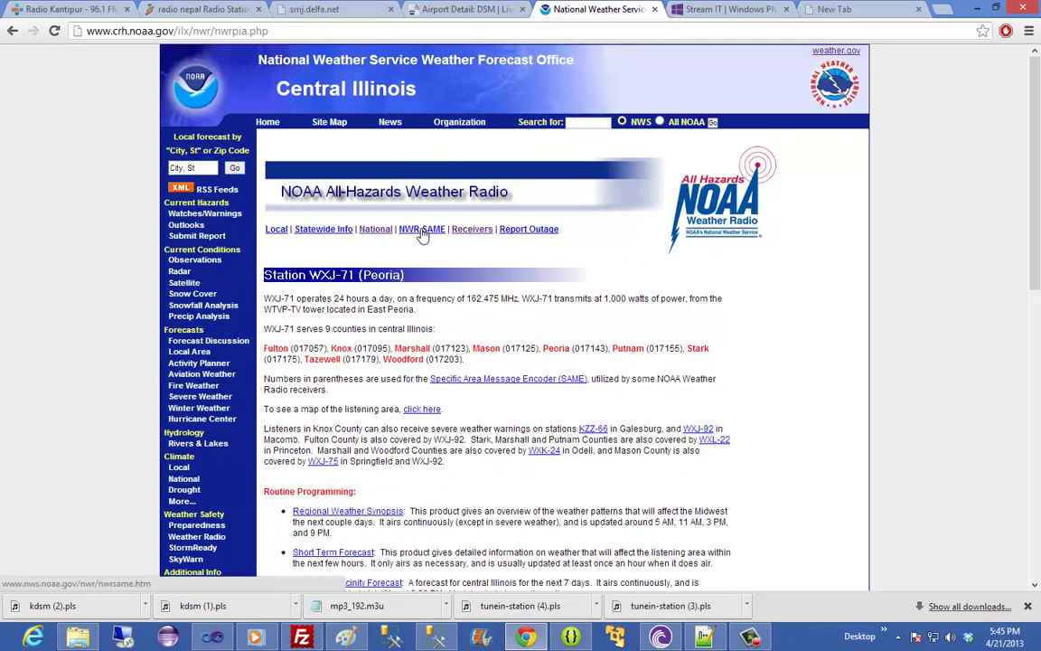
scroll(581, 245, down, 2)
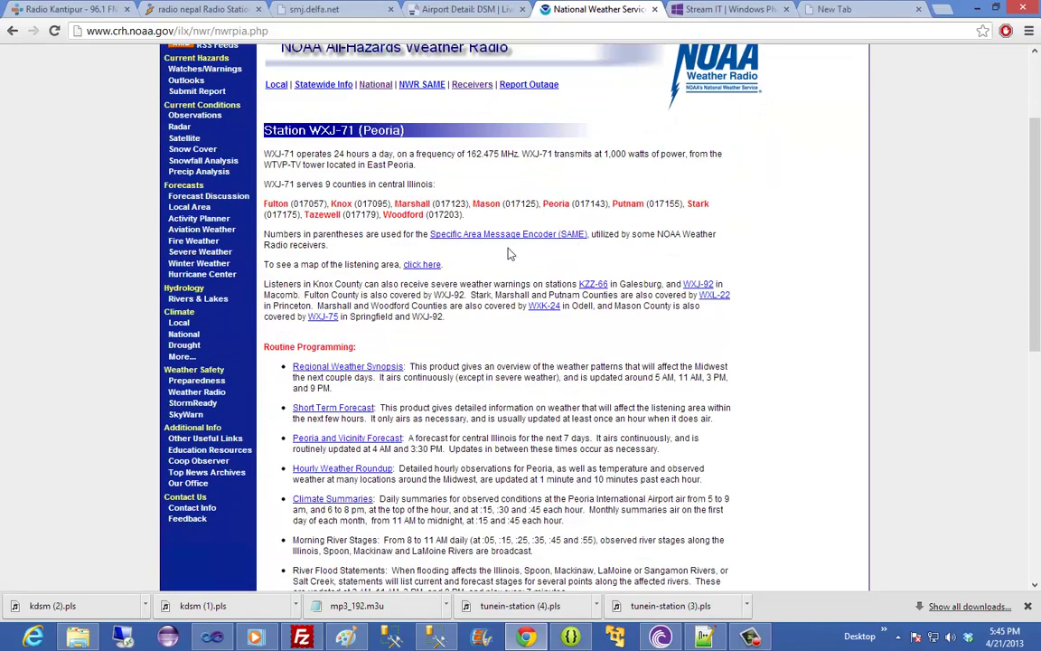
scroll(560, 248, down, 4)
scroll(515, 247, down, 6)
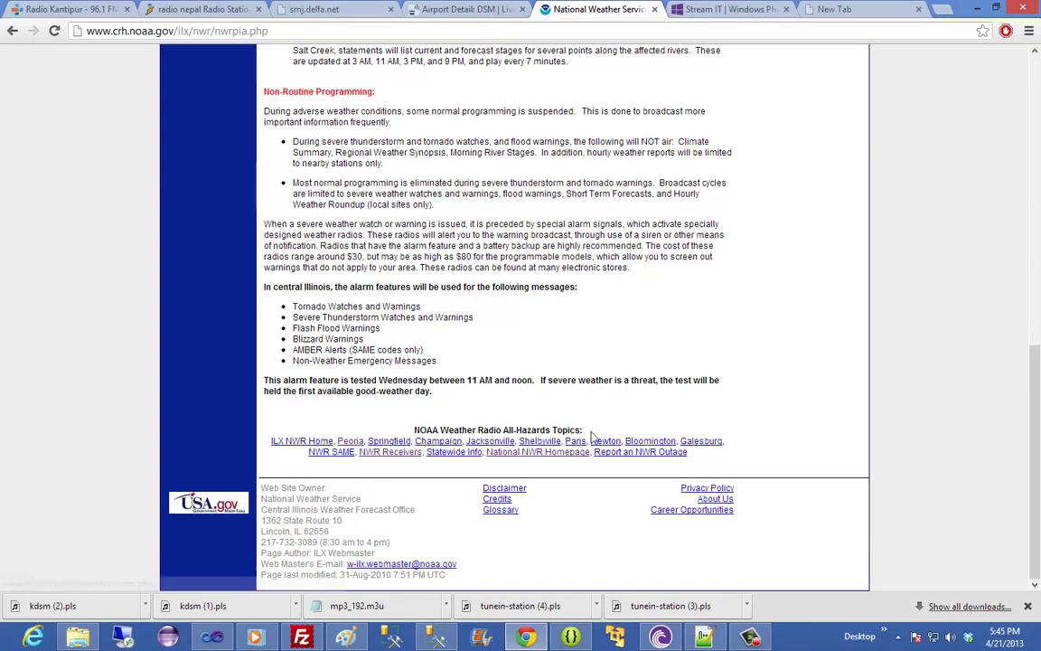
scroll(560, 416, up, 5)
scroll(485, 379, up, 3)
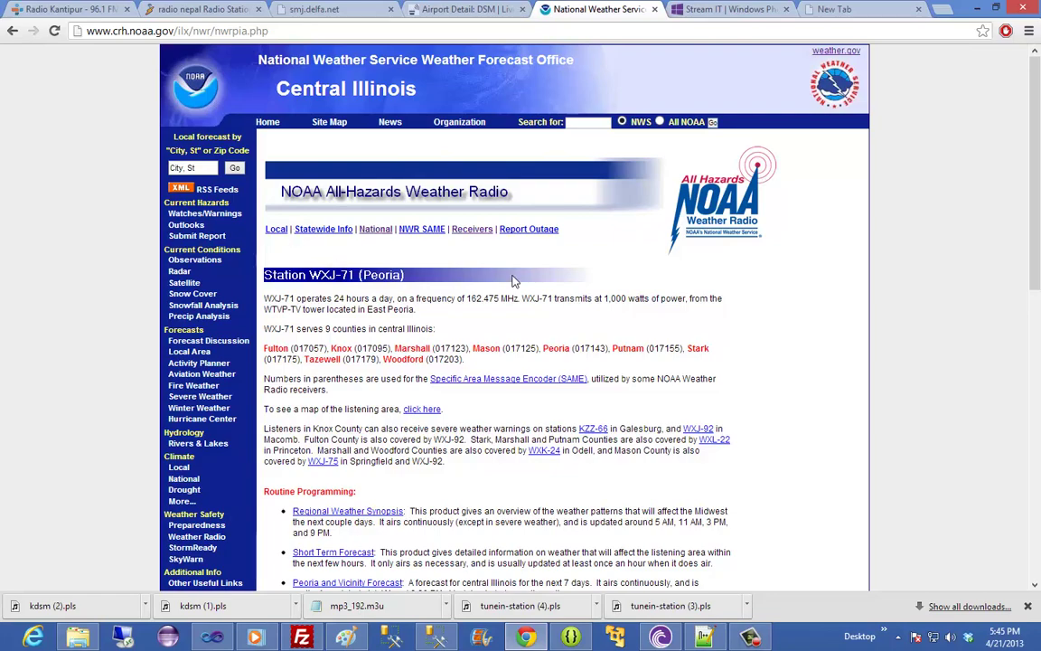
scroll(465, 251, down, 3)
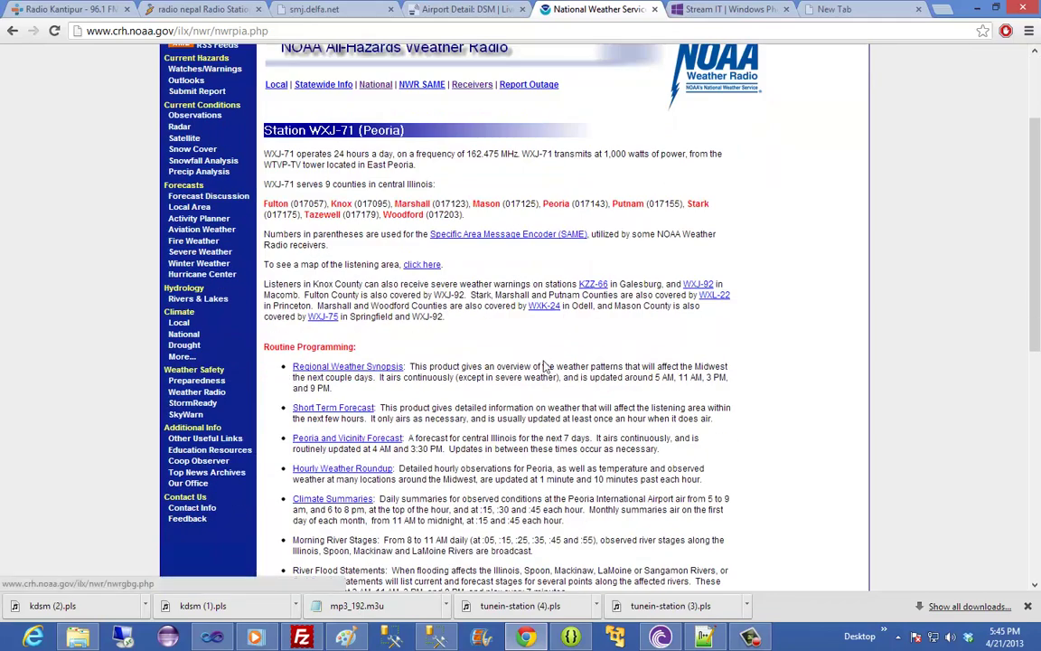
scroll(542, 271, down, 3)
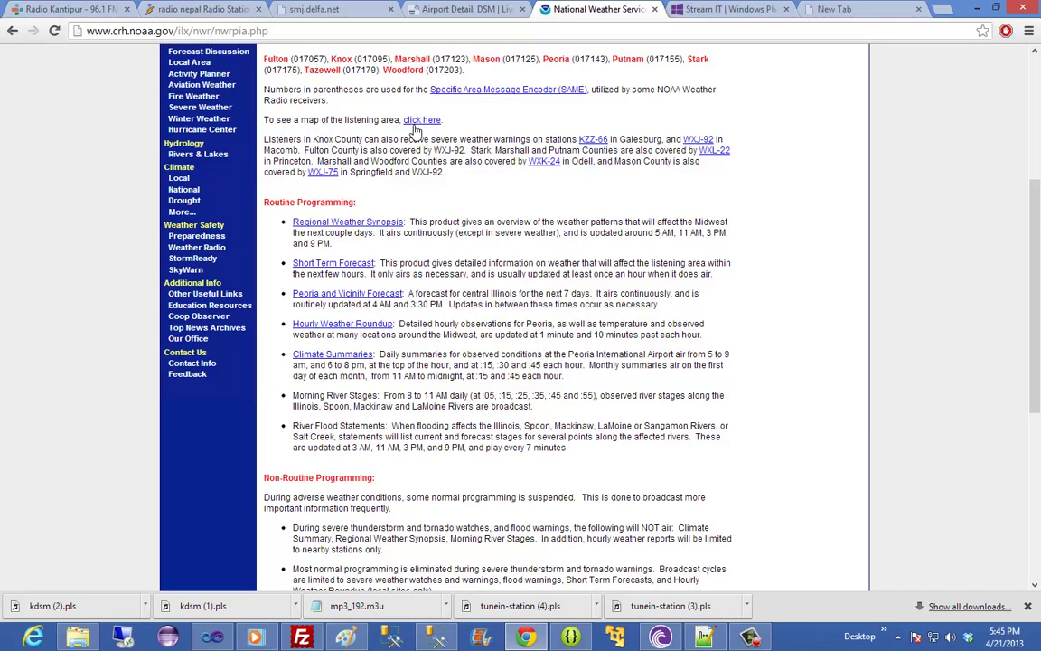
click(421, 120)
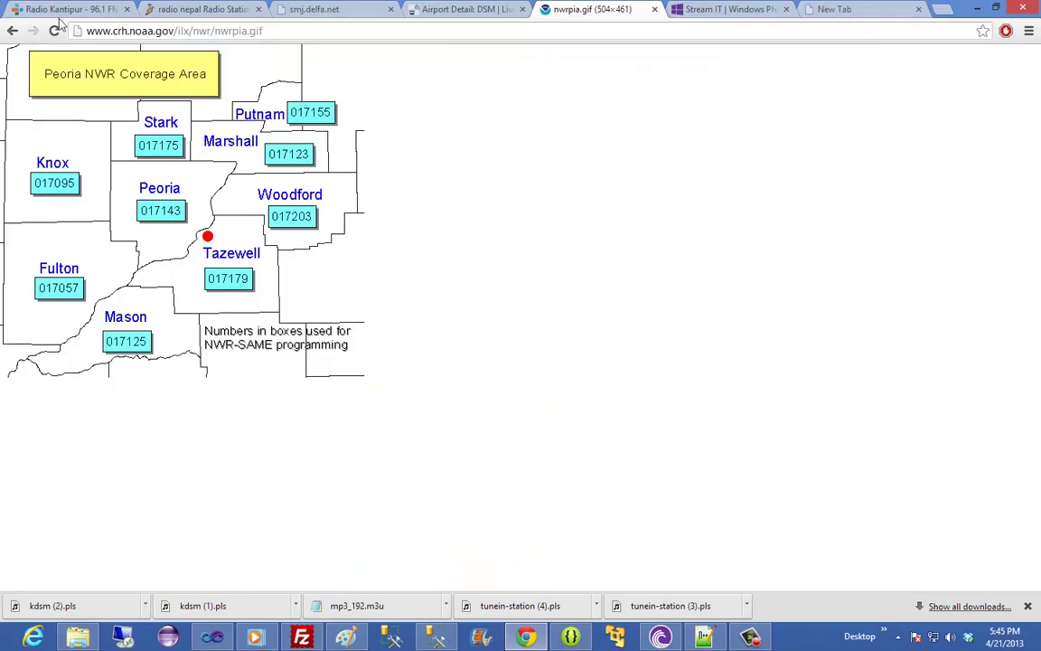
click(14, 31)
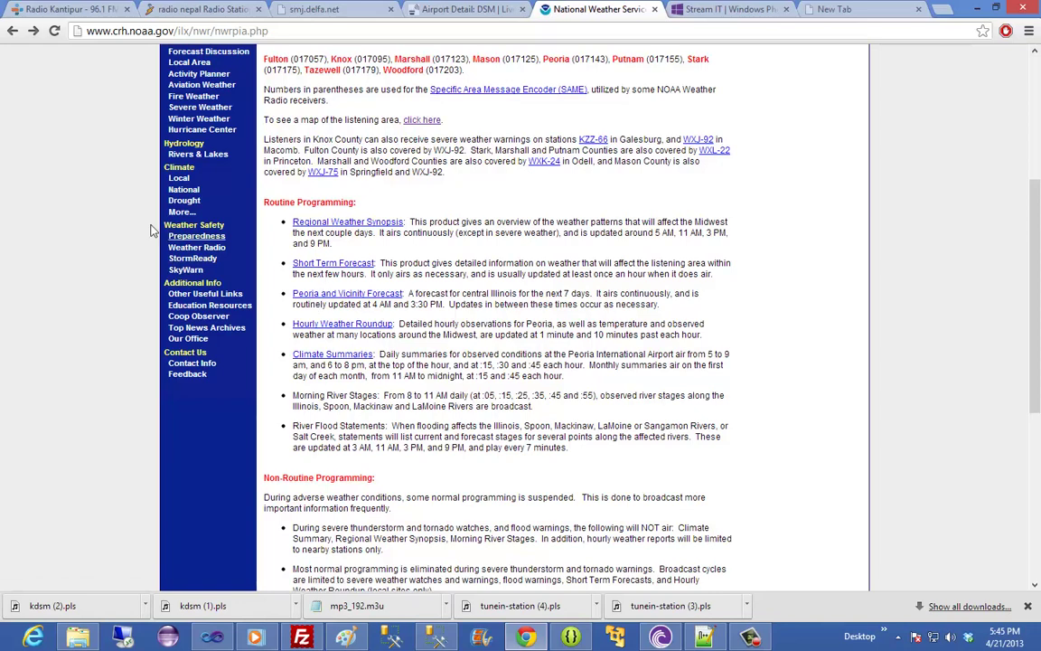
scroll(707, 277, up, 3)
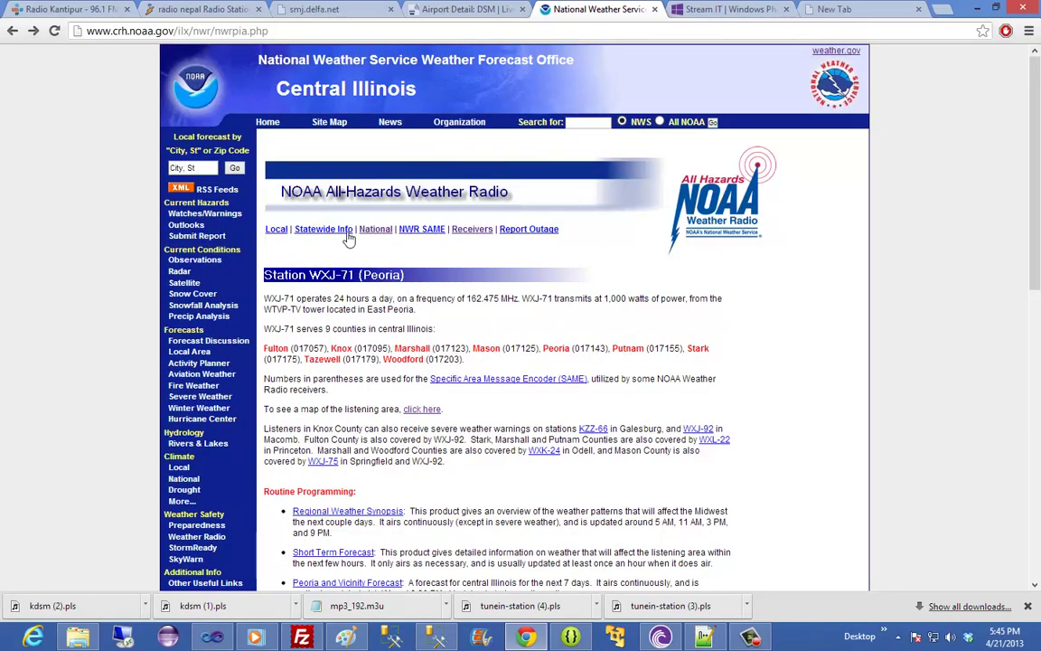
scroll(842, 296, down, 3)
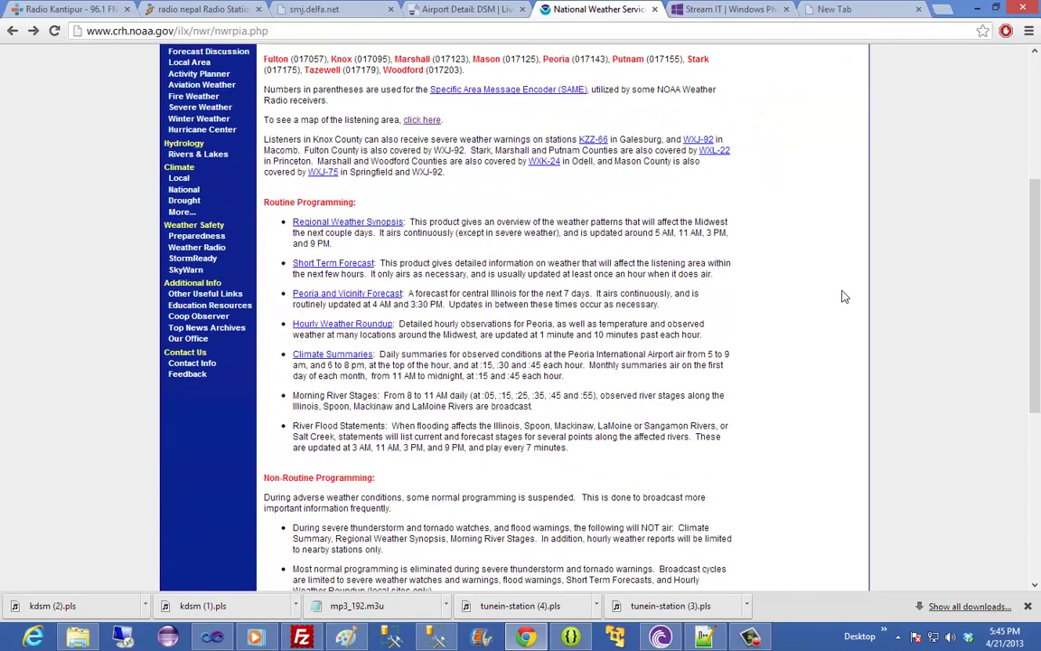
scroll(799, 353, up, 3)
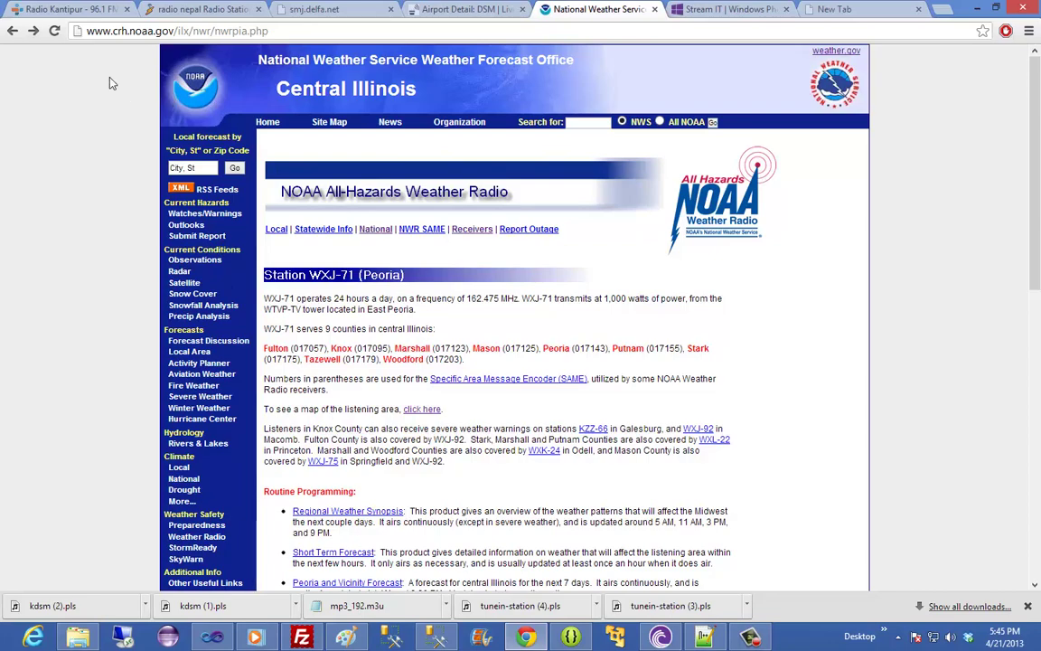
scroll(872, 388, down, 1)
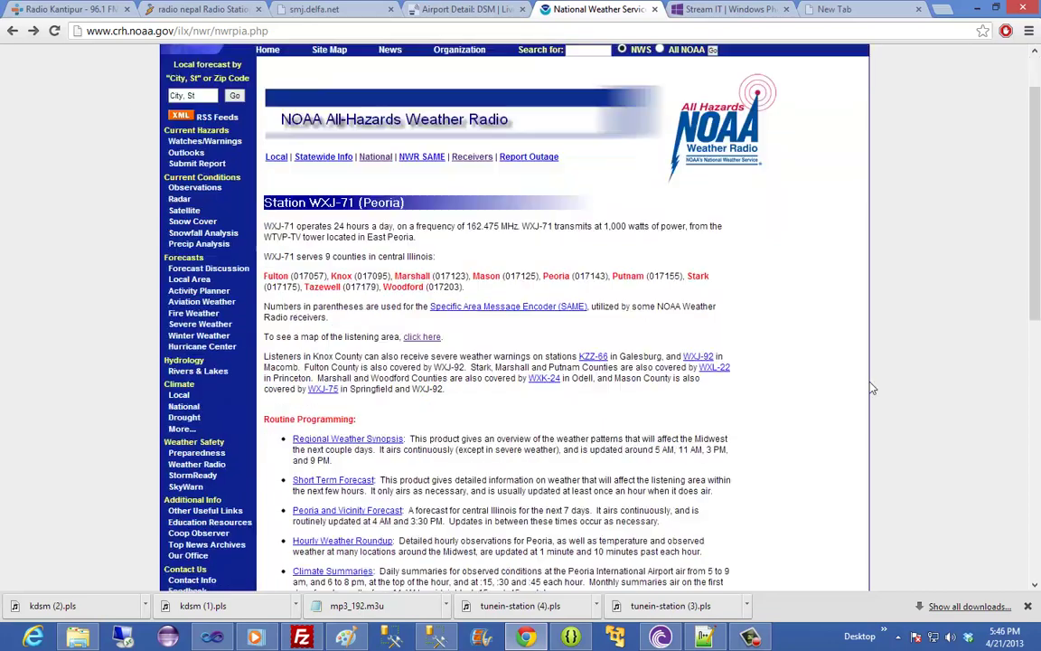
scroll(872, 388, down, 4)
drag(569, 375, 294, 320)
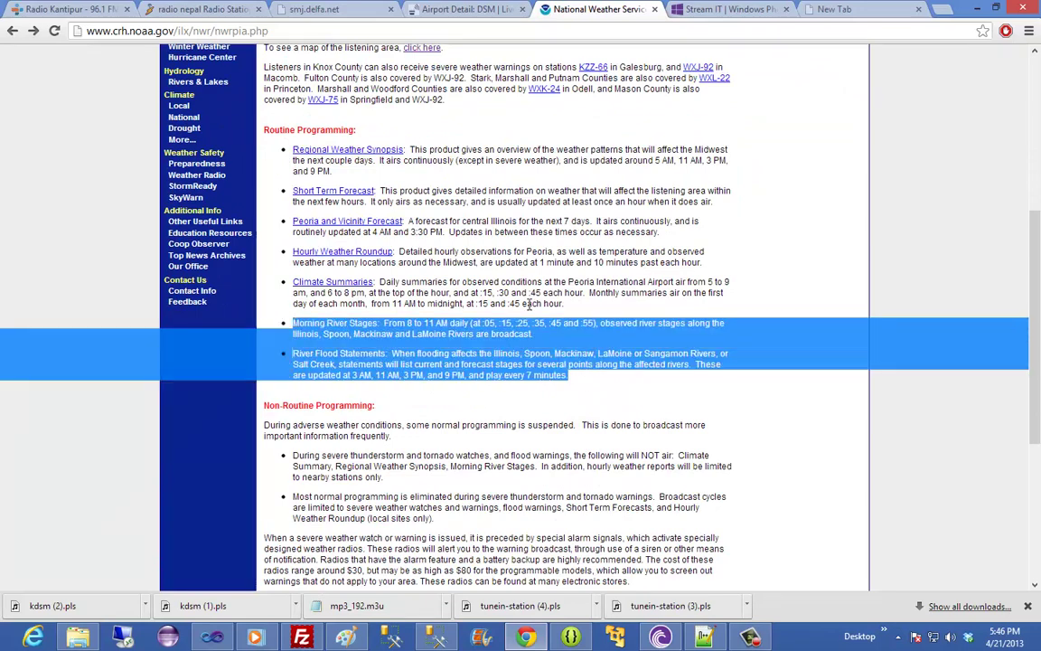
scroll(556, 298, up, 5)
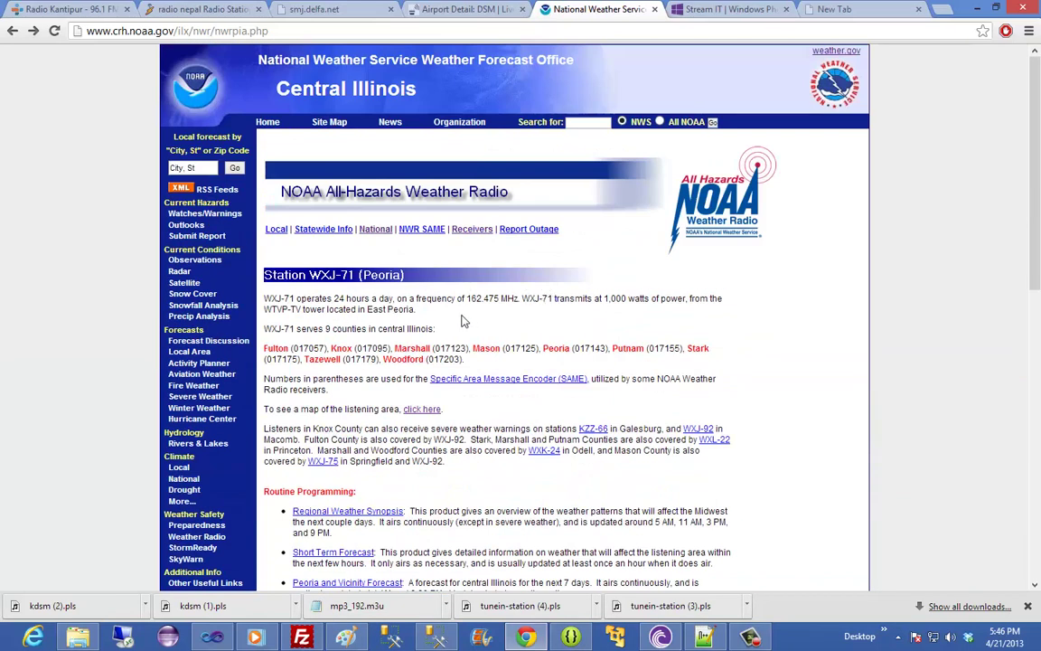
drag(416, 309, 270, 300)
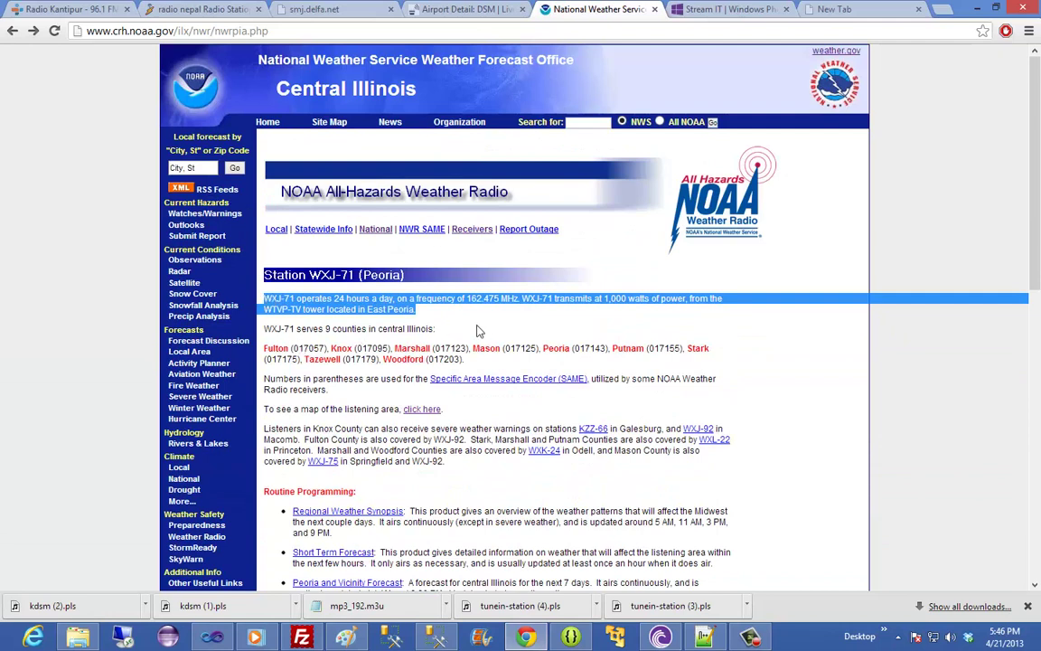
drag(435, 329, 270, 329)
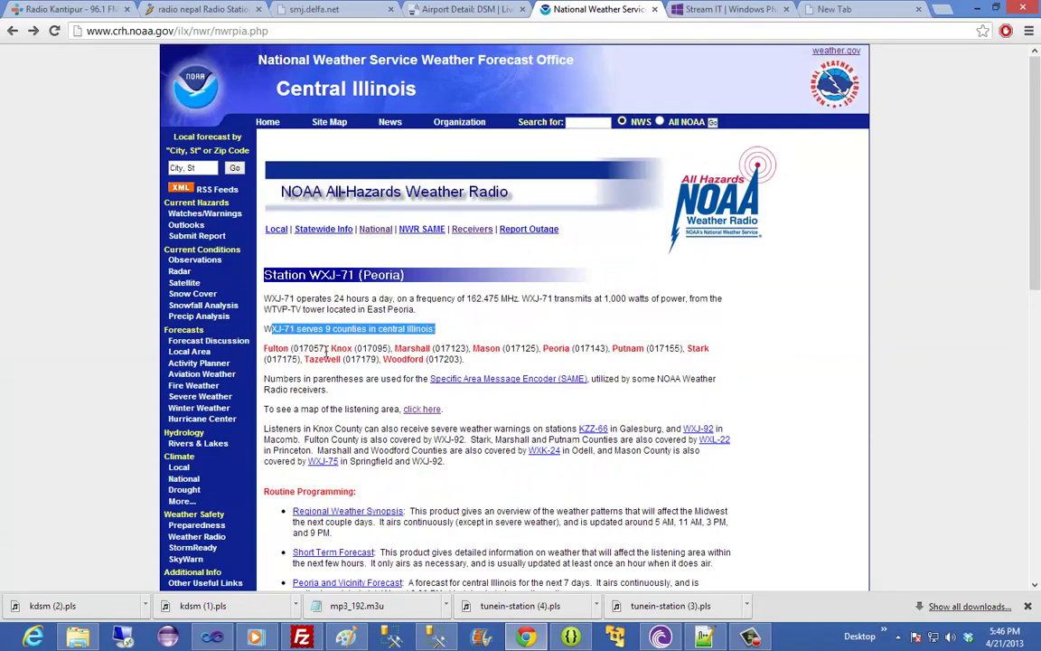